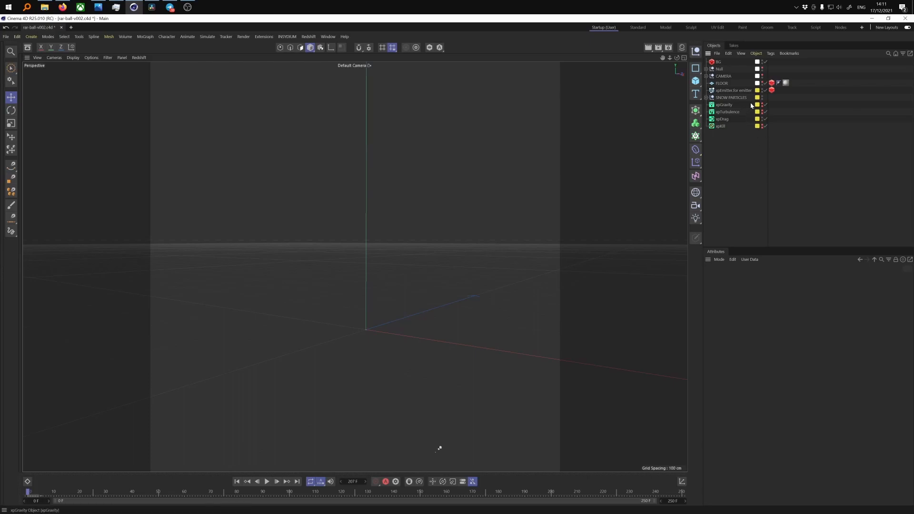
- Display the project settings and extend the end of the timeline to 500 frames
{"action": "left_click", "coordinate": [733, 90]}
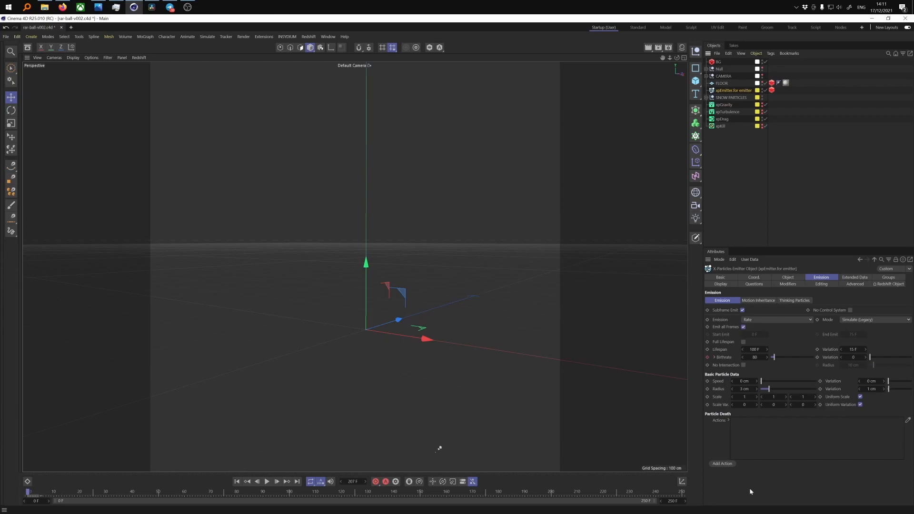
{"action": "left_click", "coordinate": [720, 260]}
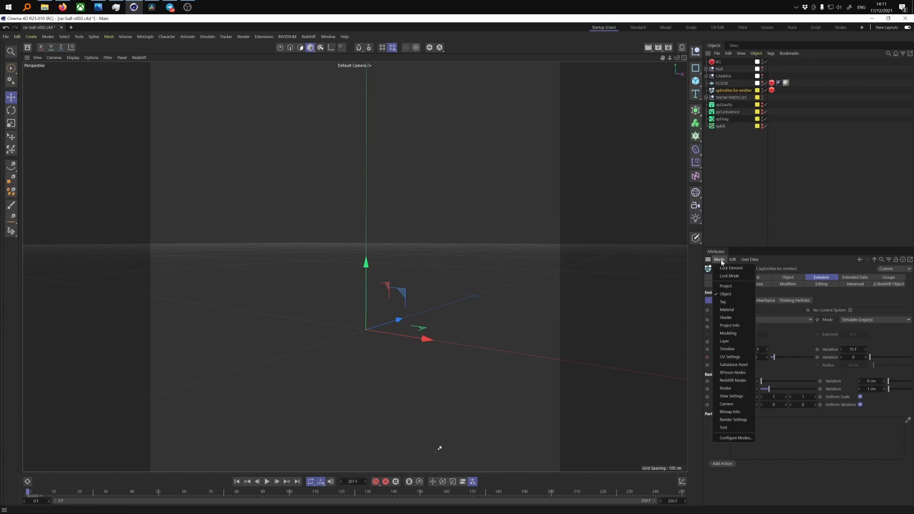
{"action": "left_click", "coordinate": [727, 286]}
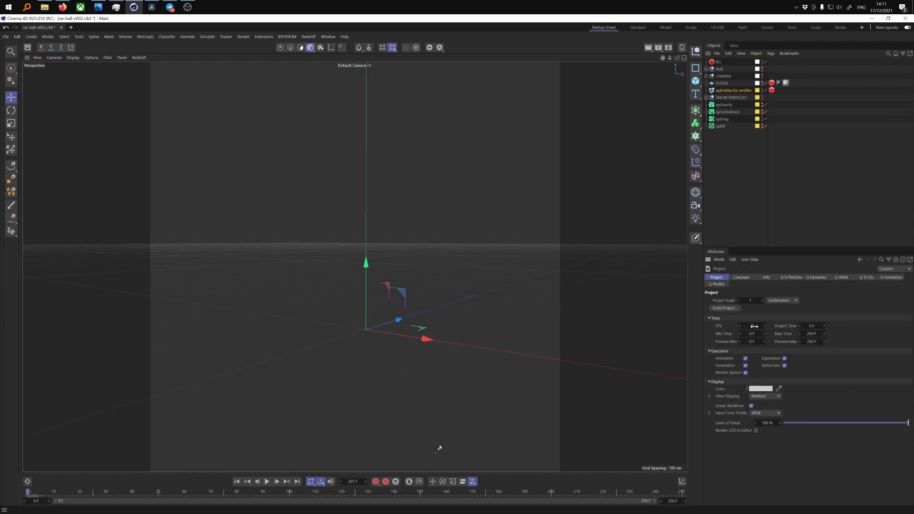
{"action": "left_click", "coordinate": [671, 502]}
- Play the emitter's particle simulation from the first frame and scrub through the extended timeline to check it
{"action": "left_click", "coordinate": [728, 91]}
{"action": "left_click", "coordinate": [237, 482]}
{"action": "left_click", "coordinate": [266, 481]}
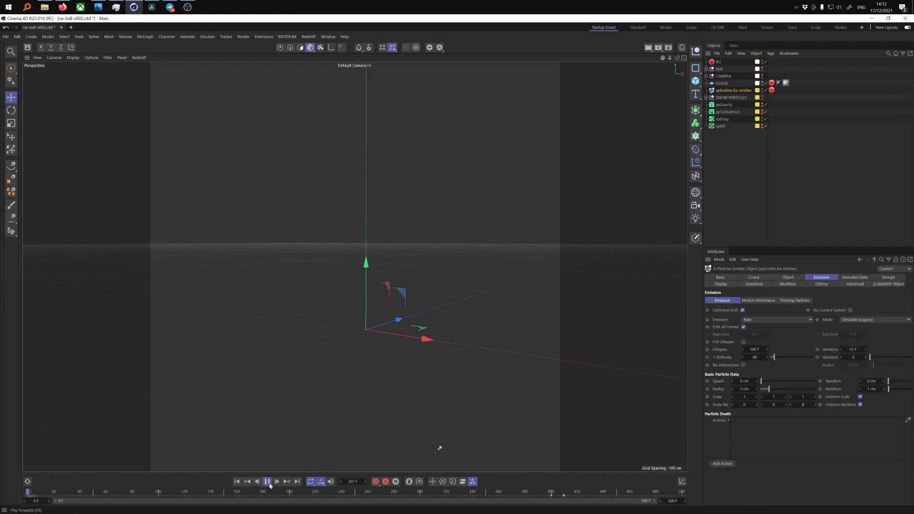
{"action": "left_click_drag", "start_coordinate": [68, 492], "coordinate": [528, 508]}
{"action": "left_click", "coordinate": [267, 482]}
{"action": "mouse_move", "coordinate": [572, 493]}
{"action": "left_mouse_down"}
{"action": "mouse_move", "coordinate": [547, 493]}
{"action": "mouse_move", "coordinate": [567, 497]}
{"action": "left_mouse_up"}
{"action": "left_click", "coordinate": [267, 482]}
- Add an X-Particles cache object, set its folder to work\c4d\cache4 and build the cache
{"action": "left_click", "coordinate": [284, 37]}
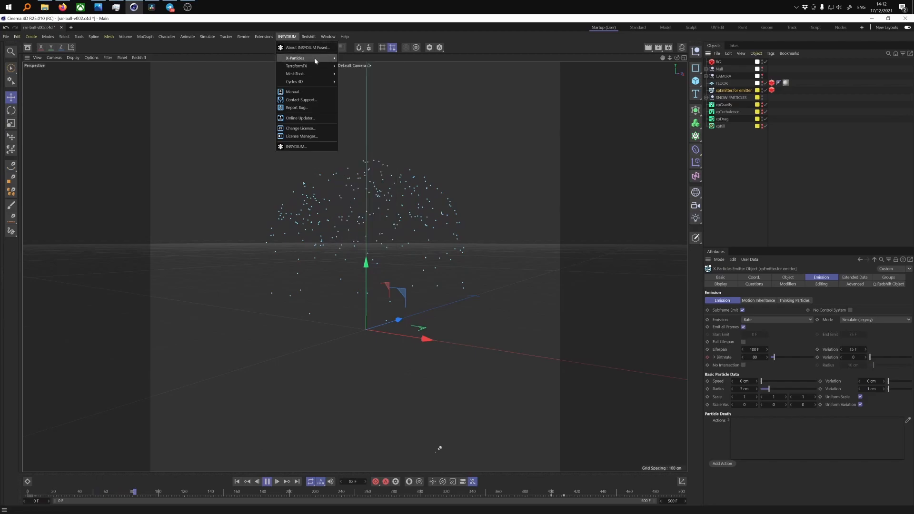
{"action": "mouse_move", "coordinate": [305, 57]}
{"action": "left_click", "coordinate": [354, 91]}
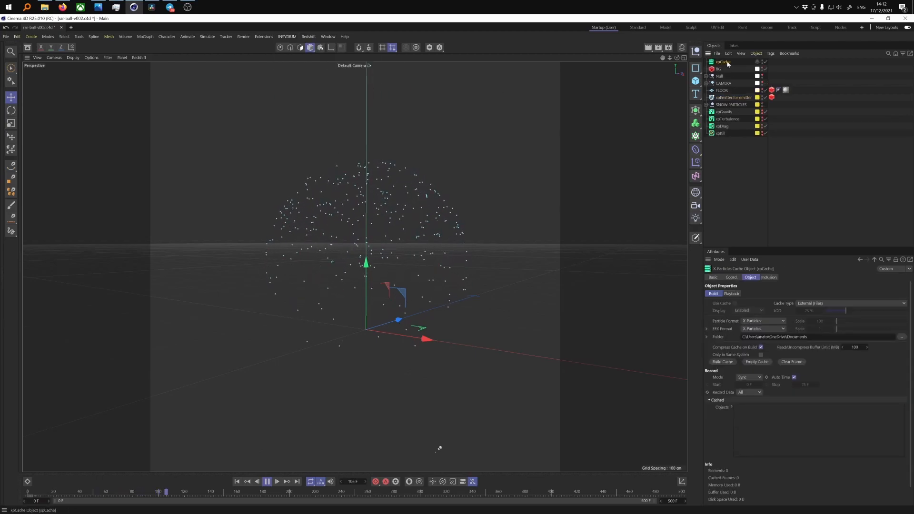
{"action": "left_click", "coordinate": [900, 337]}
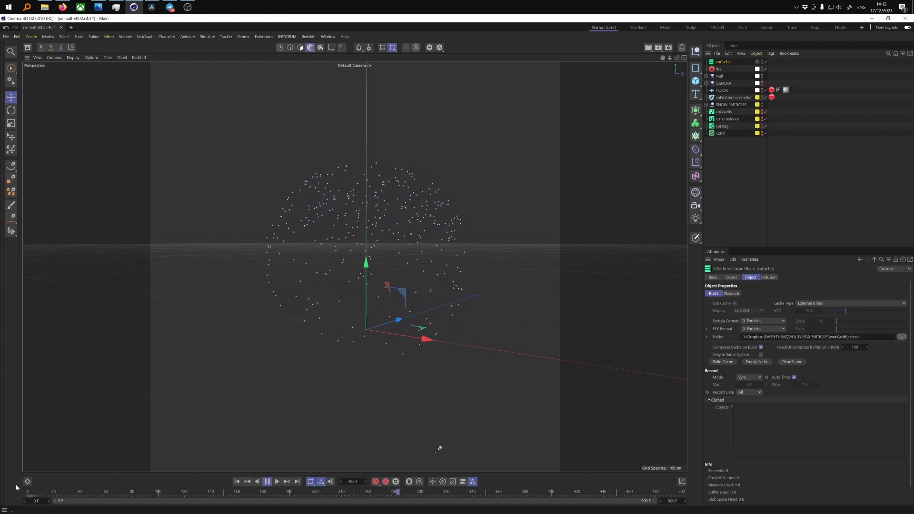
{"action": "left_click", "coordinate": [724, 362]}
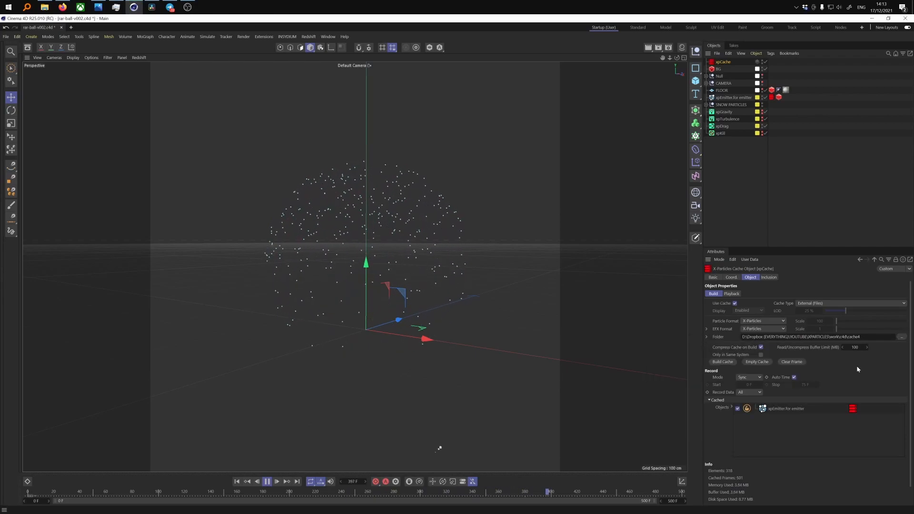
- Scrub through the cached particles and inspect the cache tag on the emitter
{"action": "left_click_drag", "start_coordinate": [618, 496], "coordinate": [27, 496]}
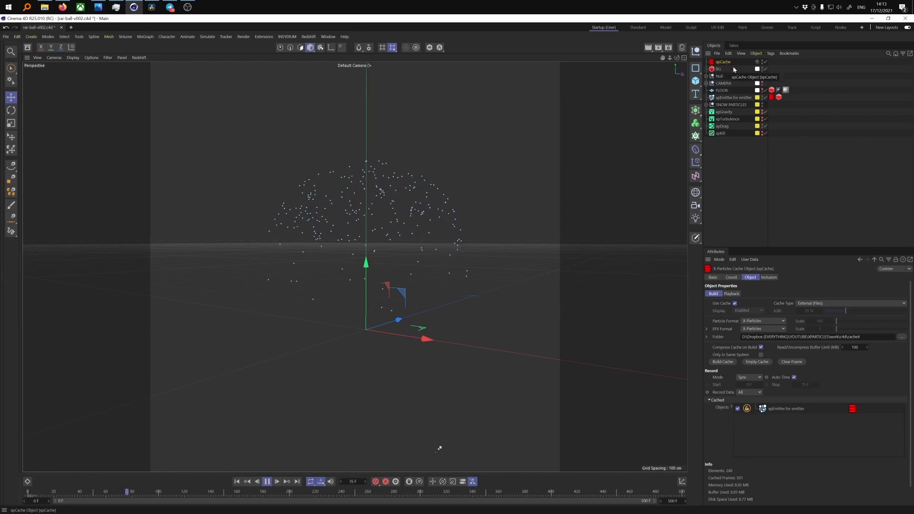
{"action": "left_click", "coordinate": [772, 97]}
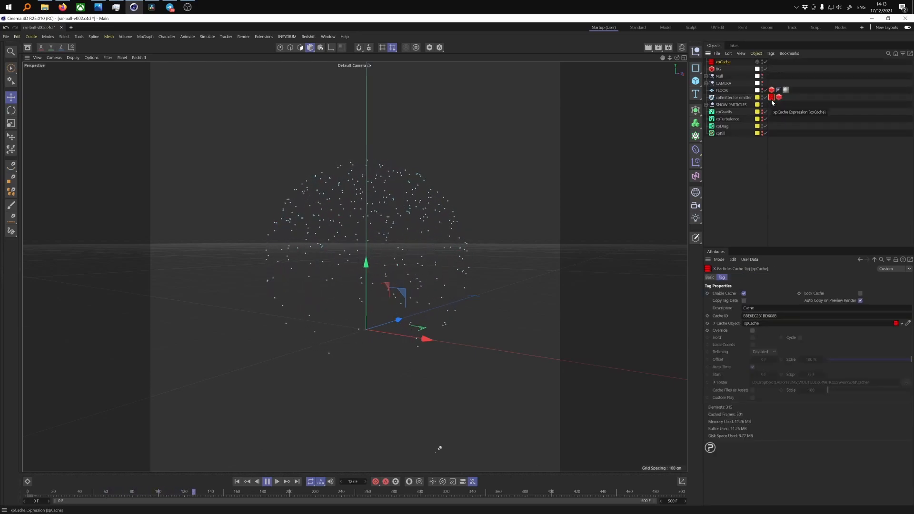
{"action": "mouse_move", "coordinate": [112, 499]}
{"action": "left_mouse_down"}
{"action": "mouse_move", "coordinate": [28, 494]}
{"action": "mouse_move", "coordinate": [130, 496]}
{"action": "left_mouse_up"}
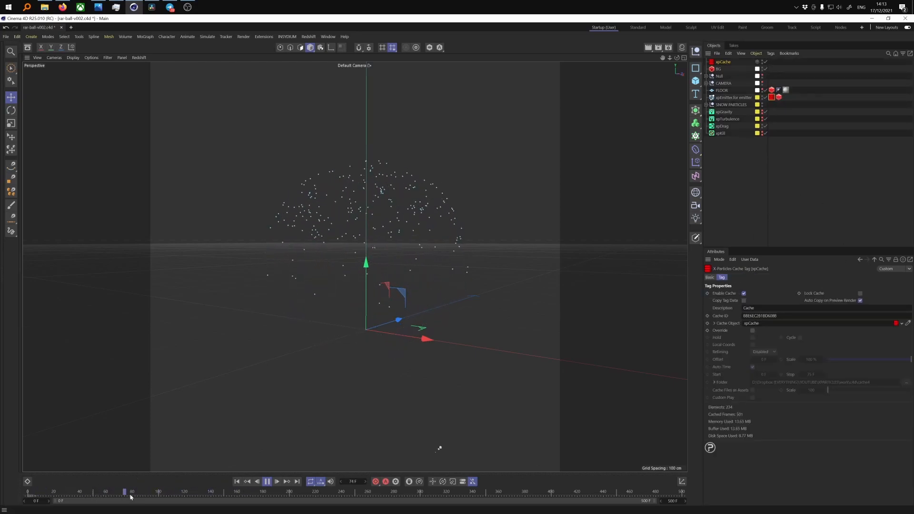
- Duplicate the cached emitter and remove the number suffix from the copy's name so it matches the original
{"action": "left_click", "coordinate": [740, 98]}
{"action": "left_click_drag", "start_coordinate": [741, 101], "coordinate": [739, 103]}
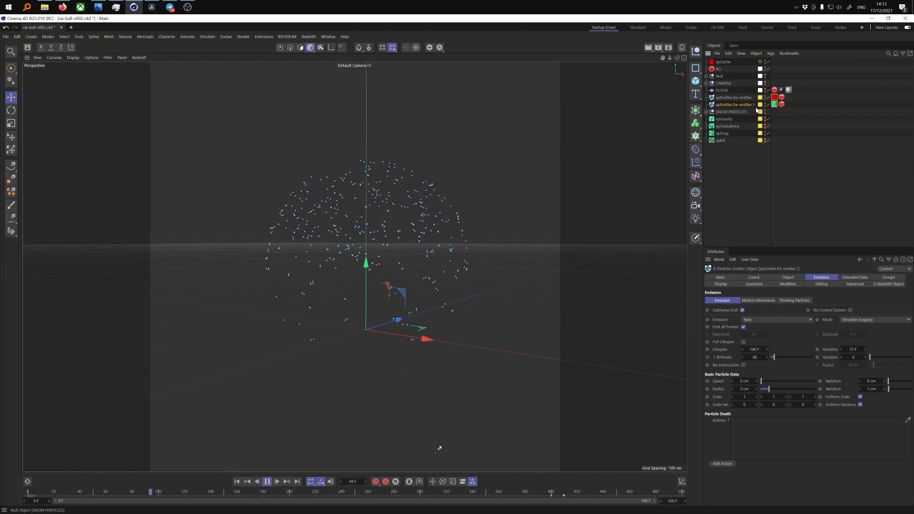
{"action": "double_click", "coordinate": [737, 104]}
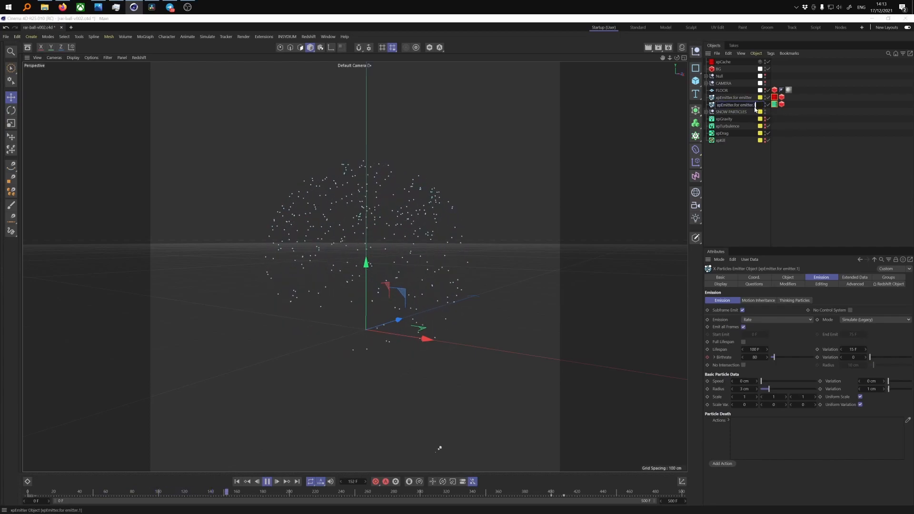
{"action": "key", "text": "Return"}
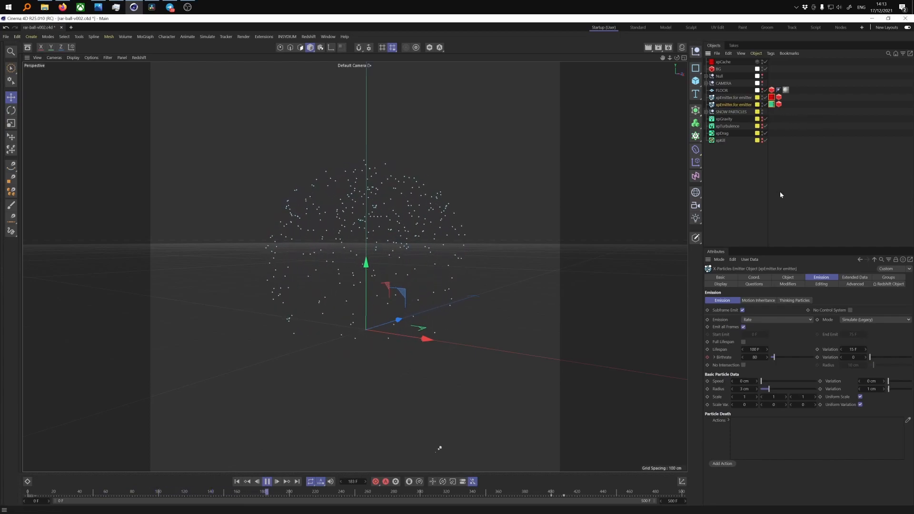
- Delete the copied cache tag from the duplicate emitter
{"action": "left_click", "coordinate": [746, 99]}
{"action": "left_click", "coordinate": [771, 105]}
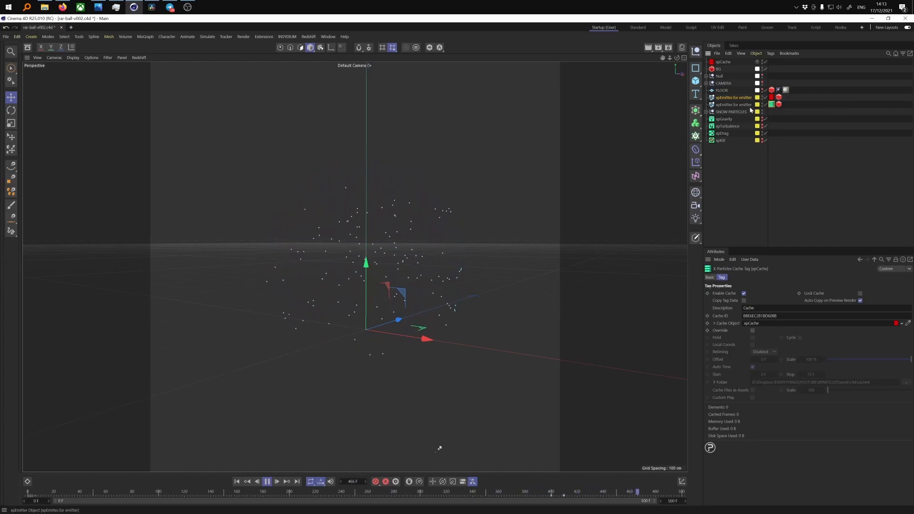
{"action": "key", "text": "Delete"}
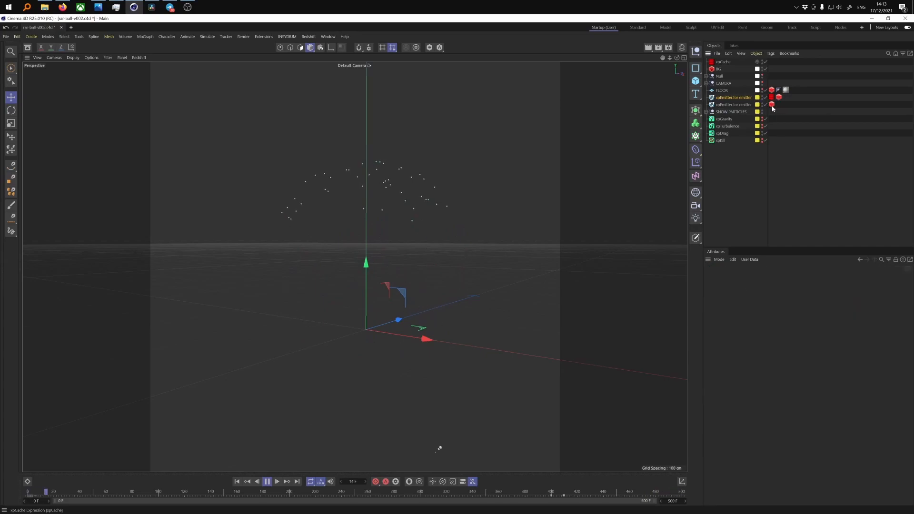
- Add a new xpCache tag to the duplicate emitter, linked to the xpCache object and with Override enabled
{"action": "left_click", "coordinate": [745, 106]}
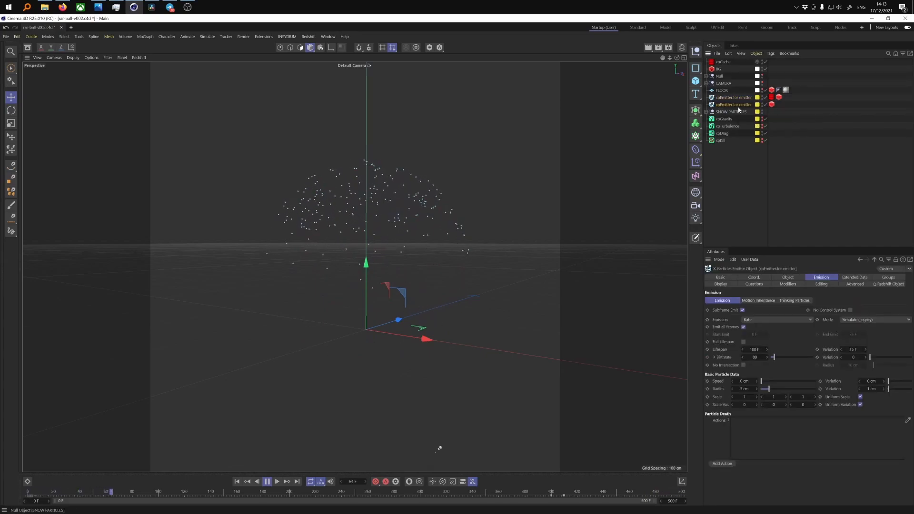
{"action": "right_click", "coordinate": [746, 107]}
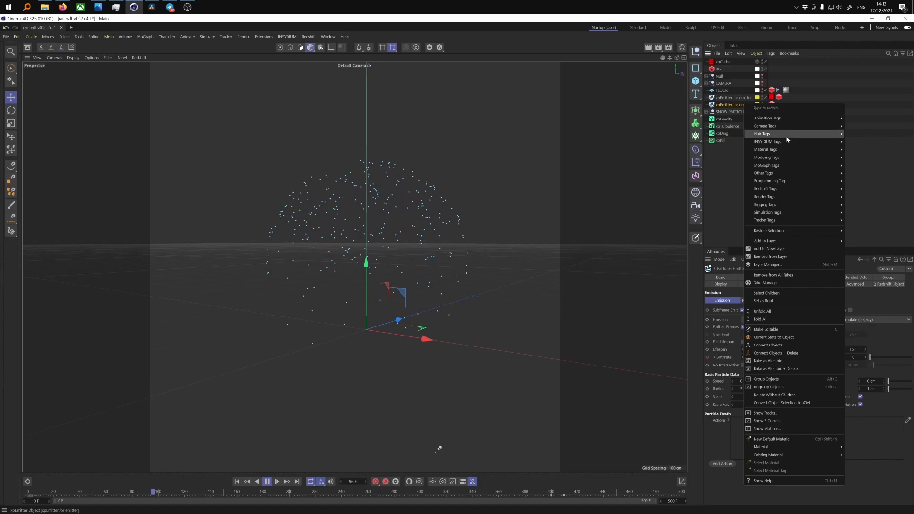
{"action": "mouse_move", "coordinate": [789, 144]}
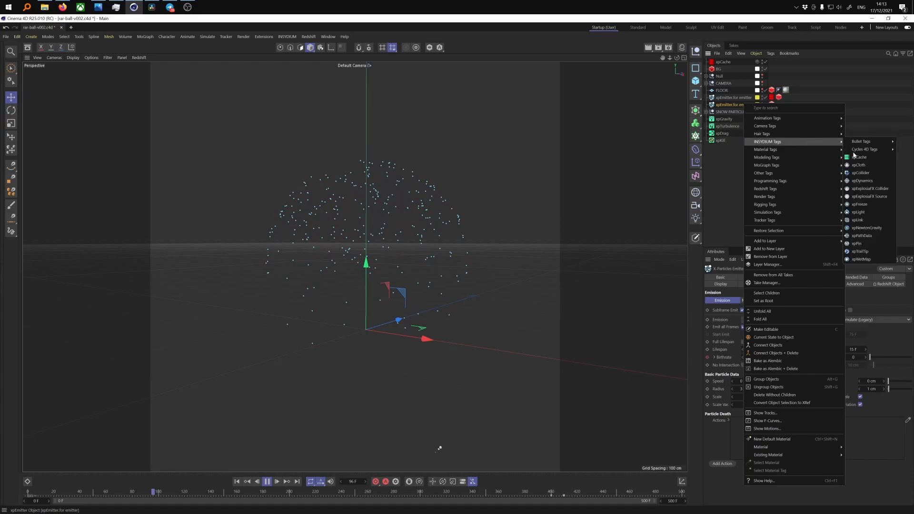
{"action": "left_click", "coordinate": [870, 156]}
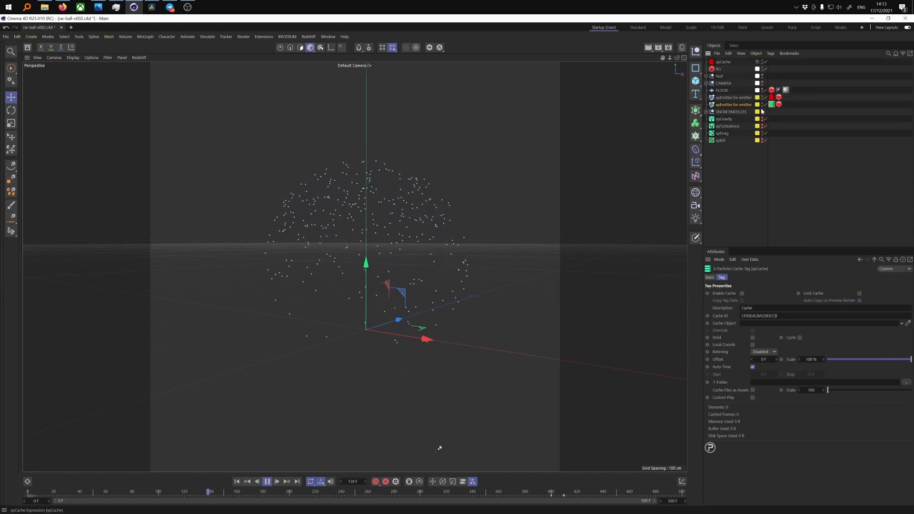
{"action": "left_click_drag", "start_coordinate": [723, 62], "coordinate": [762, 324]}
{"action": "left_click", "coordinate": [753, 331]}
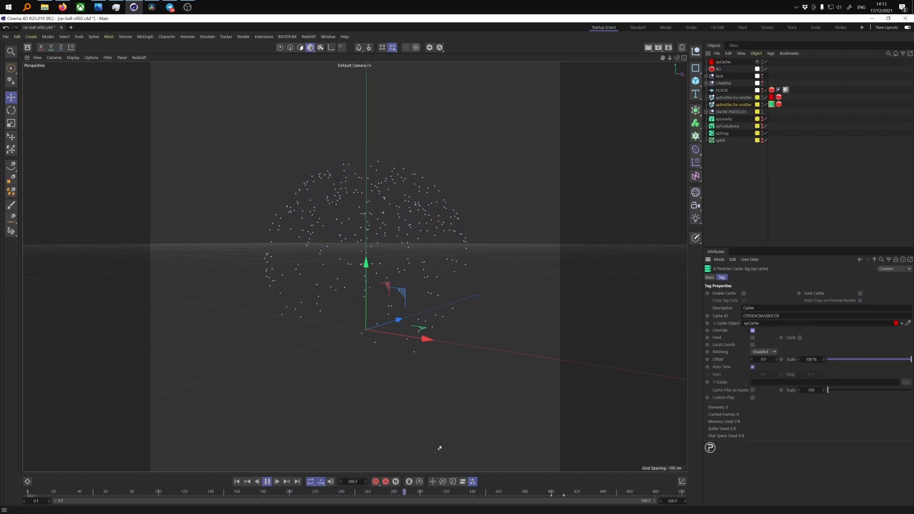
- Set the duplicate emitter's cache tag folder to the xpEmitter subfolder inside cache4
{"action": "left_click", "coordinate": [907, 383]}
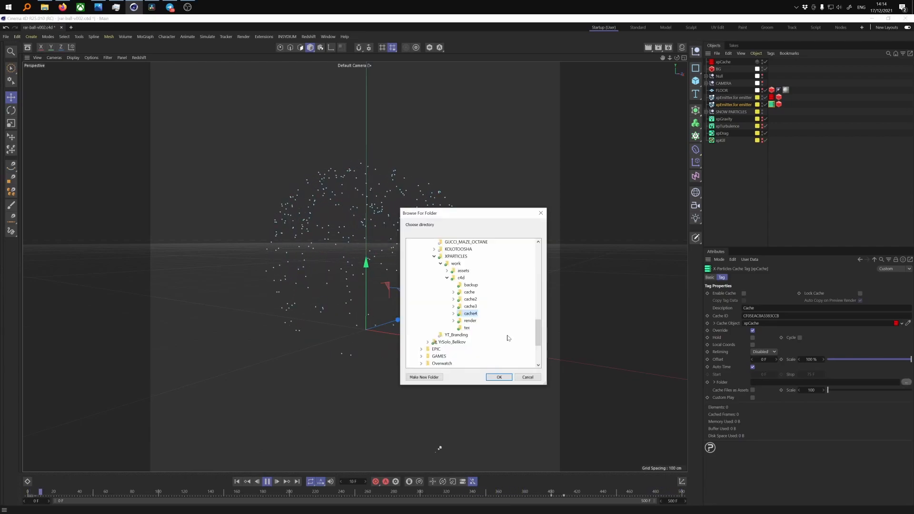
{"action": "left_click", "coordinate": [454, 314]}
{"action": "scroll", "coordinate": [456, 317], "scroll_direction": "up", "scroll_amount": 2}
{"action": "scroll", "coordinate": [456, 317], "scroll_direction": "down", "scroll_amount": 3}
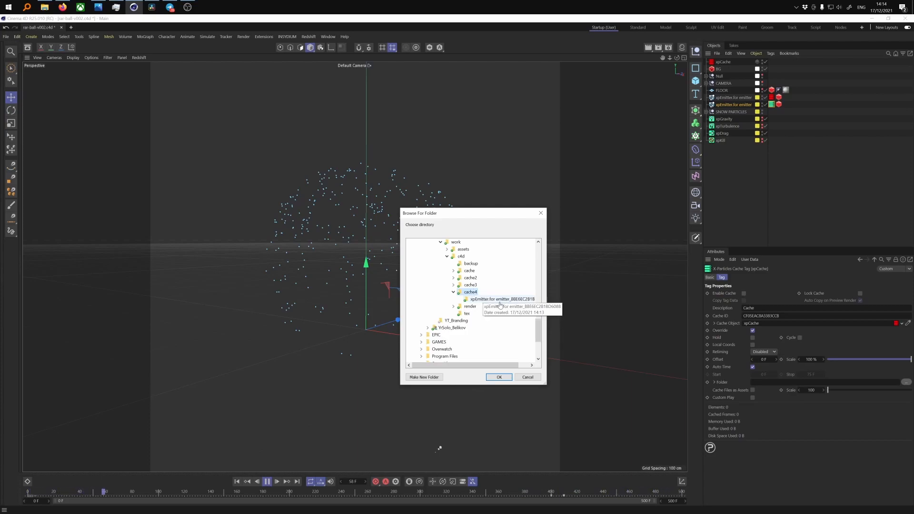
{"action": "left_click", "coordinate": [496, 300]}
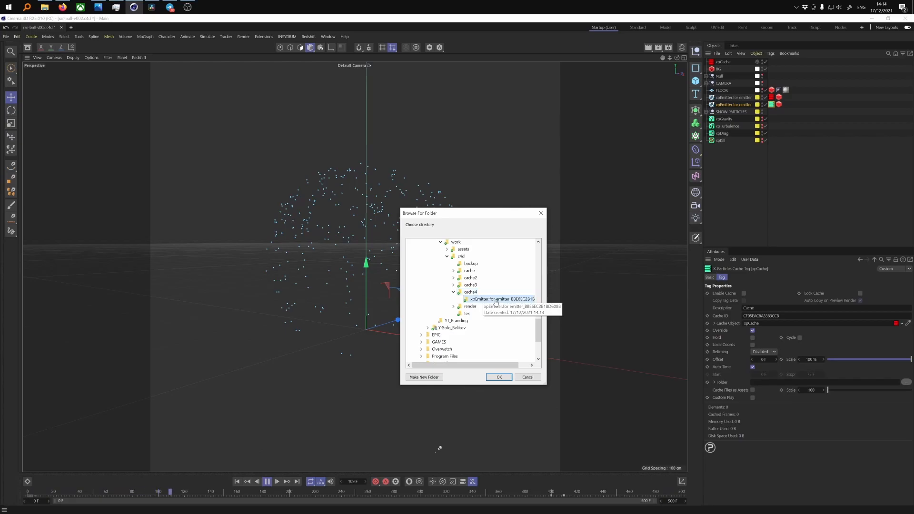
{"action": "left_click", "coordinate": [499, 377]}
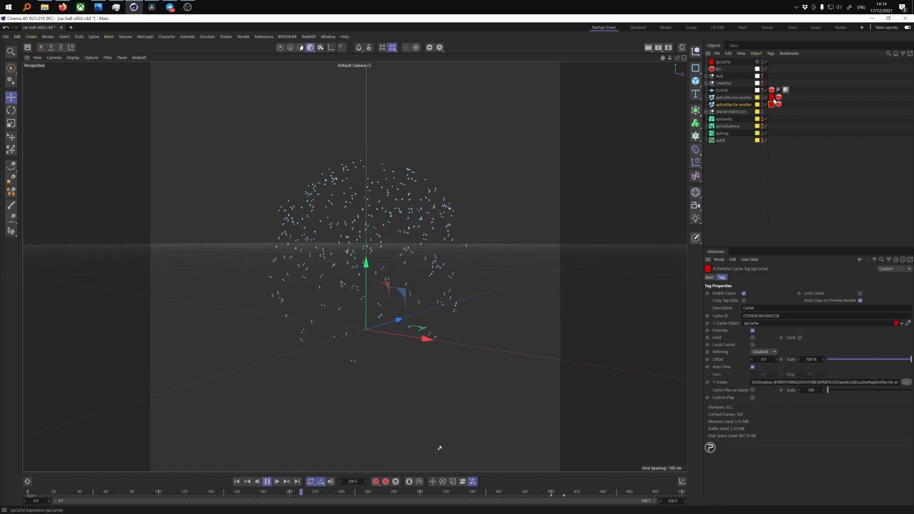
- Compare the cache folder paths in the cache tags of the original and duplicate emitters
{"action": "left_click", "coordinate": [759, 97]}
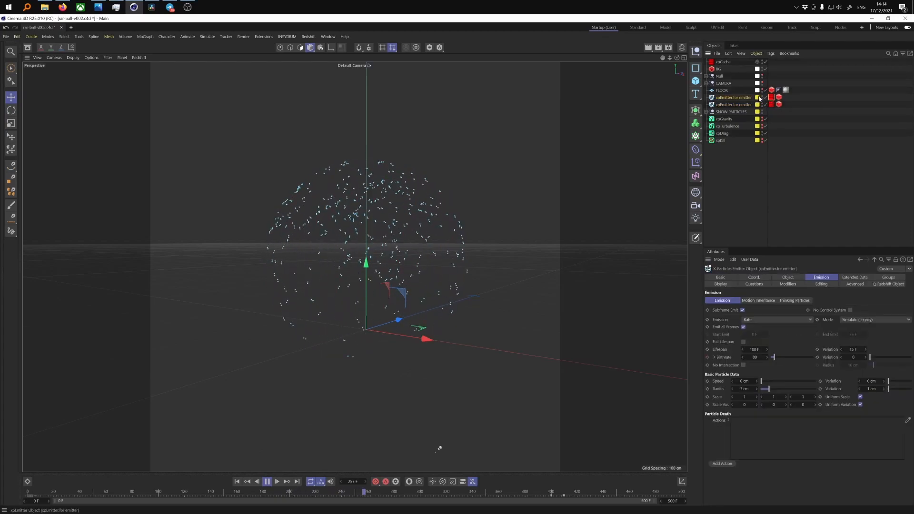
{"action": "left_click", "coordinate": [771, 97]}
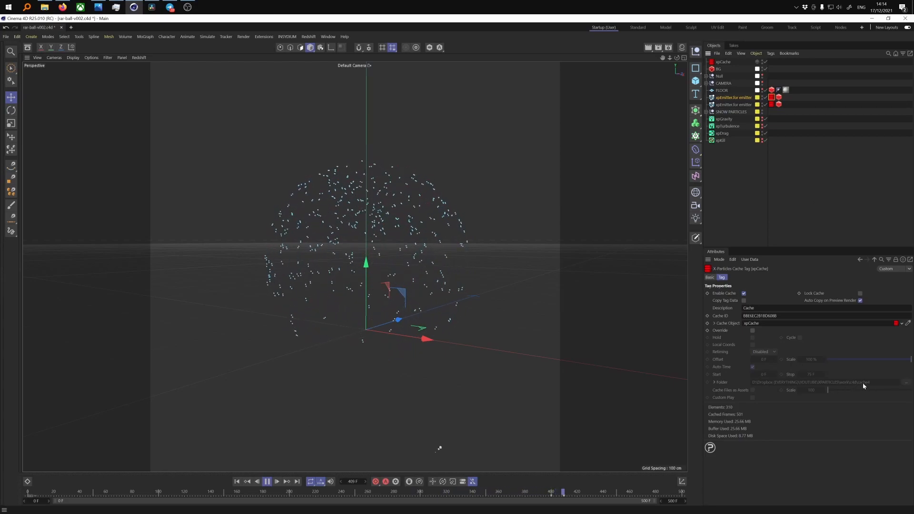
{"action": "left_click", "coordinate": [771, 104]}
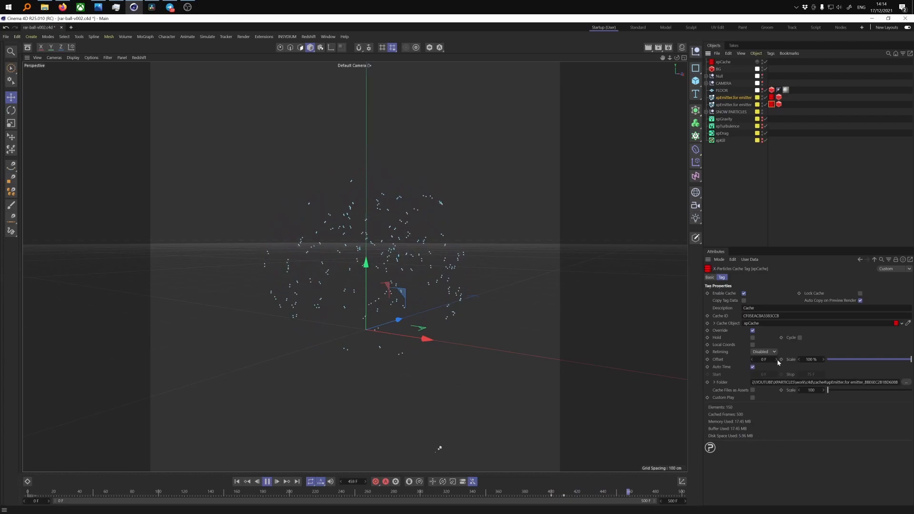
{"action": "left_click_drag", "start_coordinate": [840, 382], "coordinate": [897, 381]}
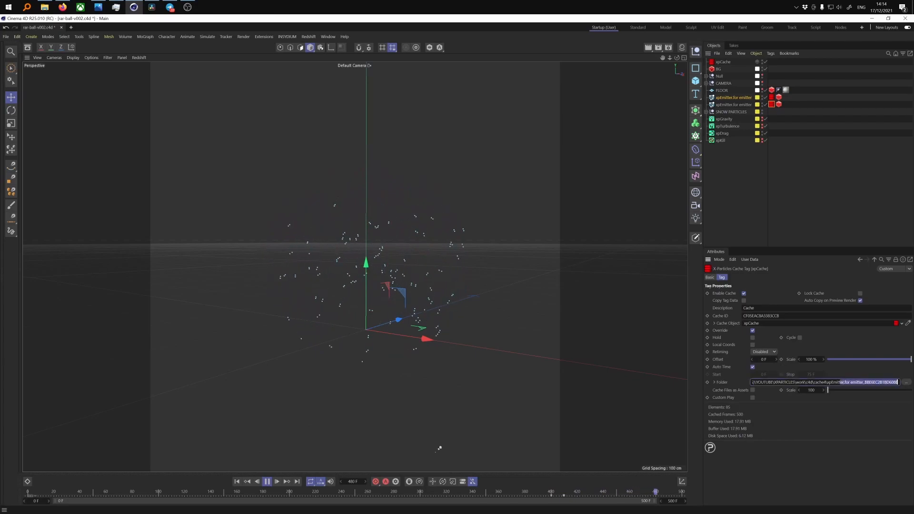
{"action": "left_click", "coordinate": [831, 392]}
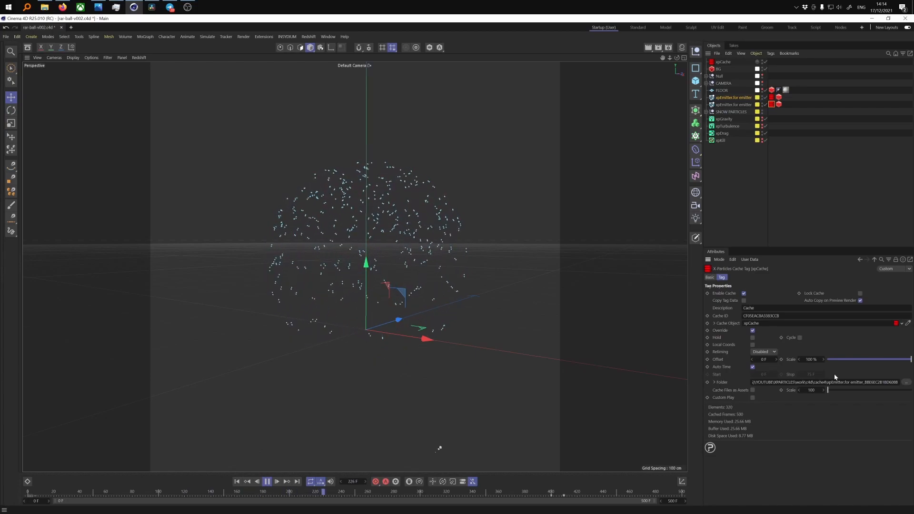
{"action": "left_click", "coordinate": [796, 119]}
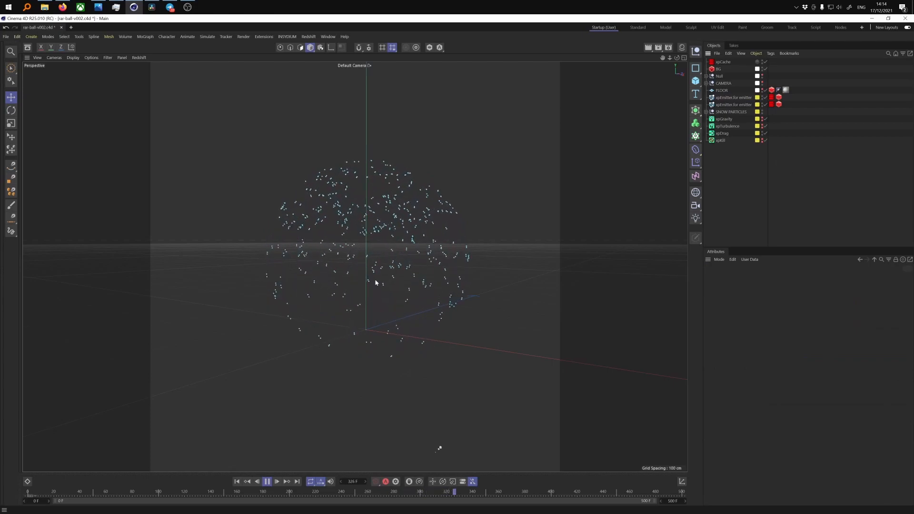
- Try adjusting the Offset value in the duplicate emitter's cache tag
{"action": "left_click", "coordinate": [771, 104]}
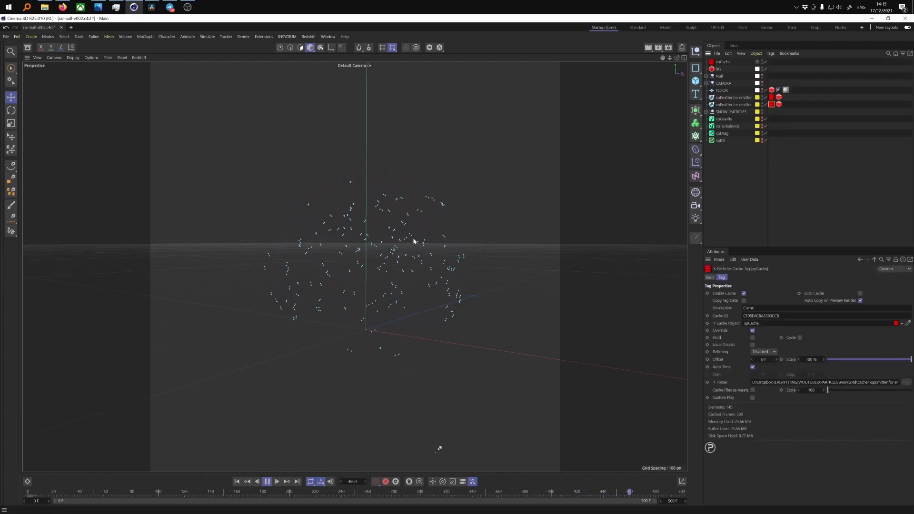
{"action": "left_click", "coordinate": [752, 360]}
{"action": "left_click", "coordinate": [777, 360]}
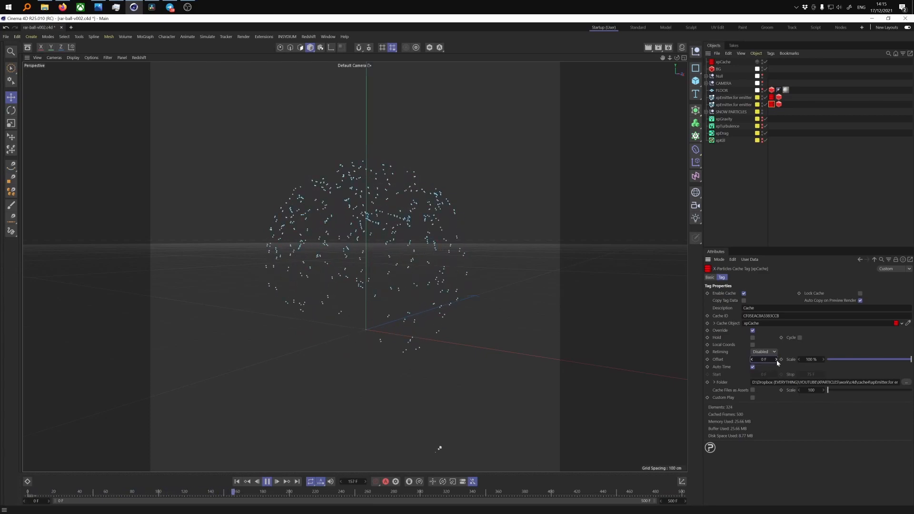
{"action": "left_click", "coordinate": [752, 360]}
- Enable Override in the original emitter's cache tag, set its Offset to 250 F, and scrub the timeline to check the particles
{"action": "left_click", "coordinate": [772, 98]}
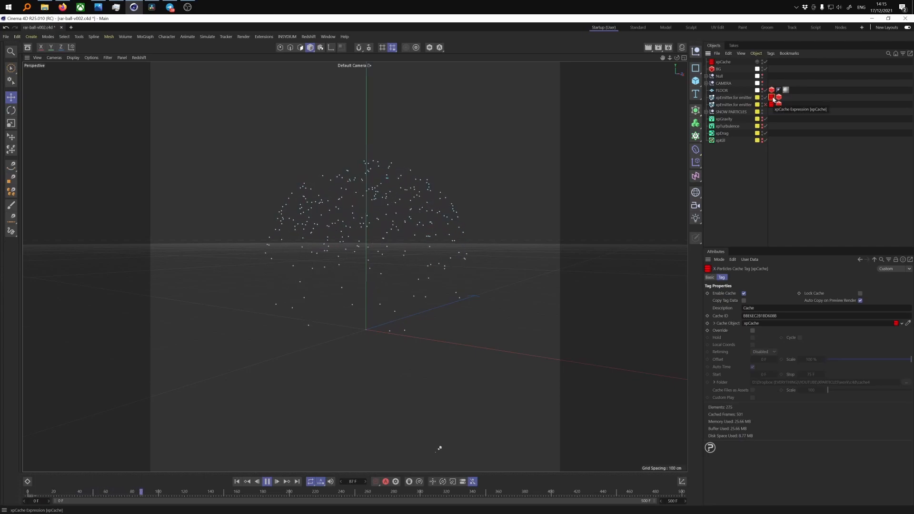
{"action": "left_click", "coordinate": [753, 331]}
{"action": "left_click", "coordinate": [764, 360]}
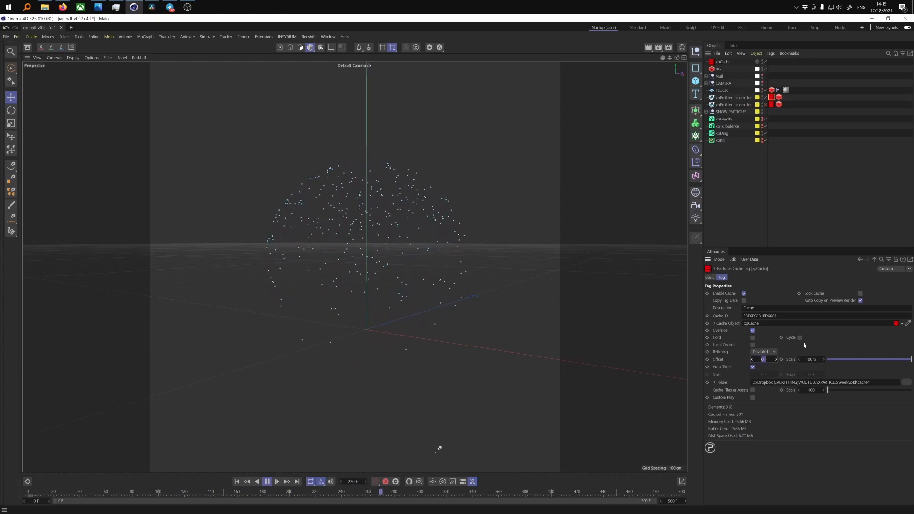
{"action": "type", "text": "250"}
{"action": "key", "text": "Return"}
{"action": "left_click_drag", "start_coordinate": [29, 495], "coordinate": [9, 498]}
{"action": "left_click_drag", "start_coordinate": [390, 495], "coordinate": [369, 497]}
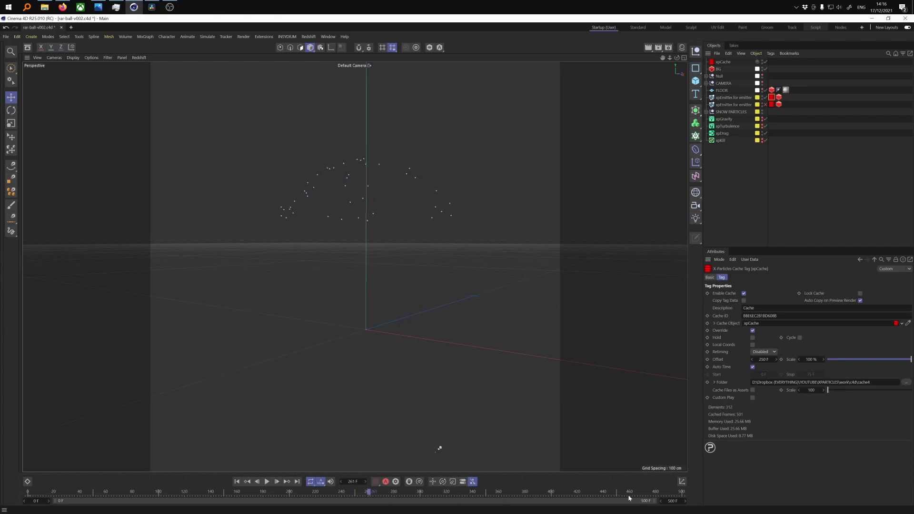
- Set the timeline's end frame to 250 and play the animation with the duplicate emitter enabled
{"action": "left_click", "coordinate": [673, 501]}
{"action": "type", "text": "250"}
{"action": "key", "text": "Return"}
{"action": "left_click_drag", "start_coordinate": [64, 495], "coordinate": [690, 512]}
{"action": "left_click", "coordinate": [765, 105]}
{"action": "left_click", "coordinate": [267, 481]}
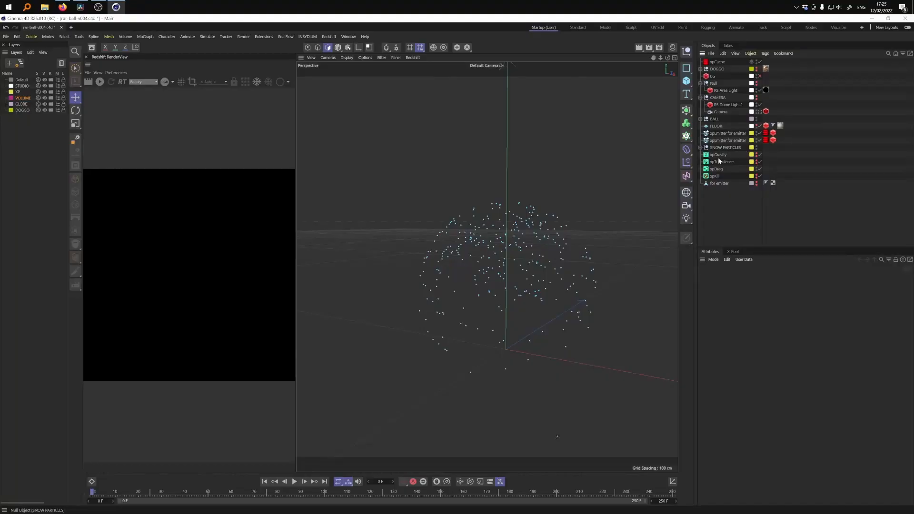
- Add a sphere primitive to the scene and raise its segments to 62
{"action": "left_click_drag", "start_coordinate": [525, 274], "coordinate": [494, 260], "text": "alt"}
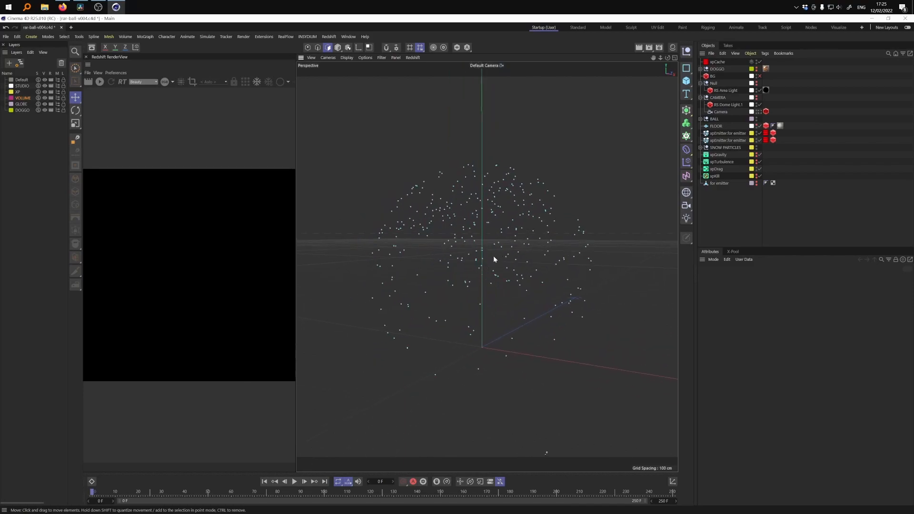
{"action": "left_click_drag", "start_coordinate": [493, 259], "coordinate": [520, 285], "text": "alt"}
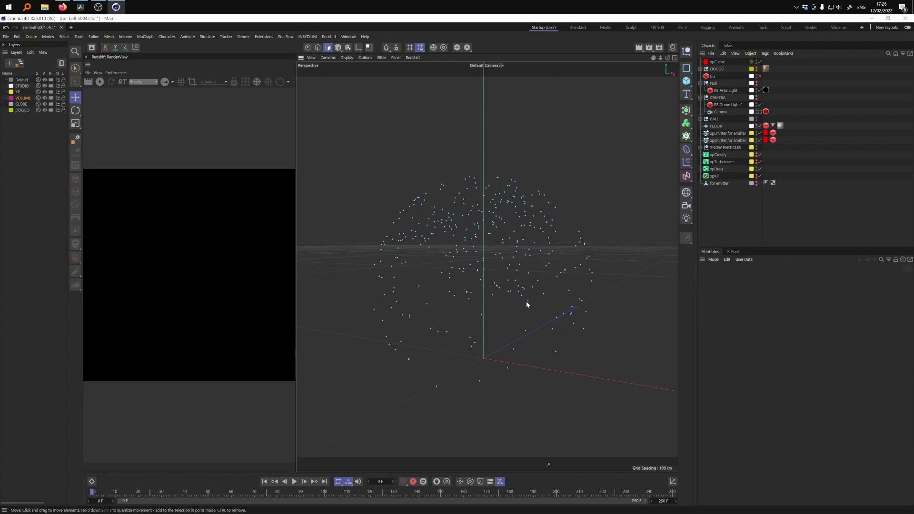
{"action": "left_click_drag", "start_coordinate": [527, 301], "coordinate": [503, 301], "text": "alt"}
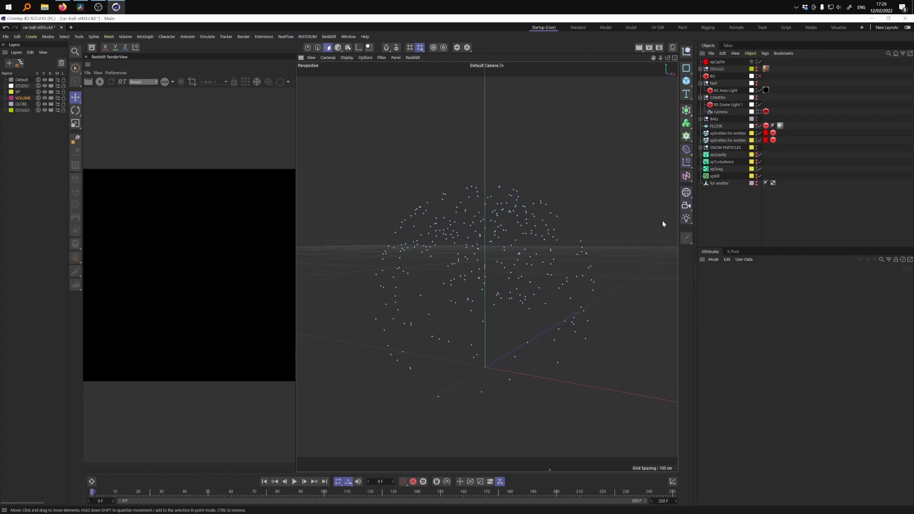
{"action": "left_click", "coordinate": [686, 81]}
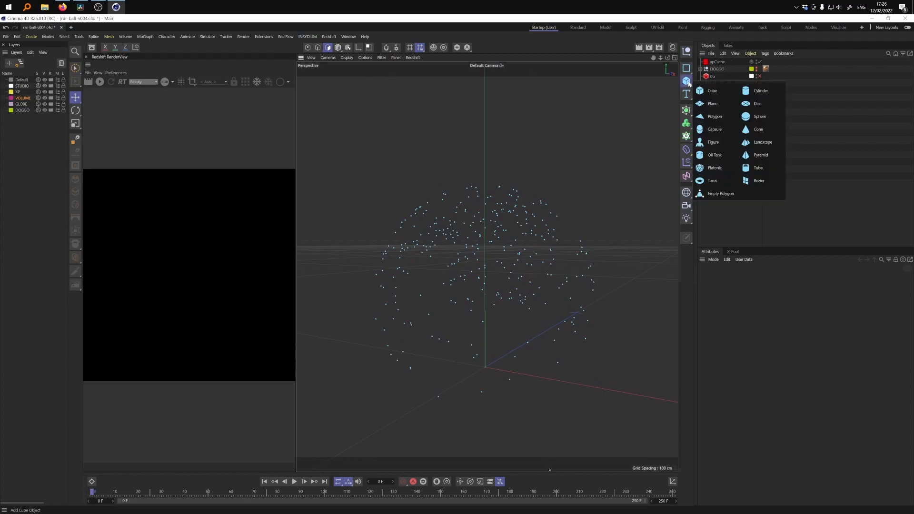
{"action": "left_click", "coordinate": [760, 117]}
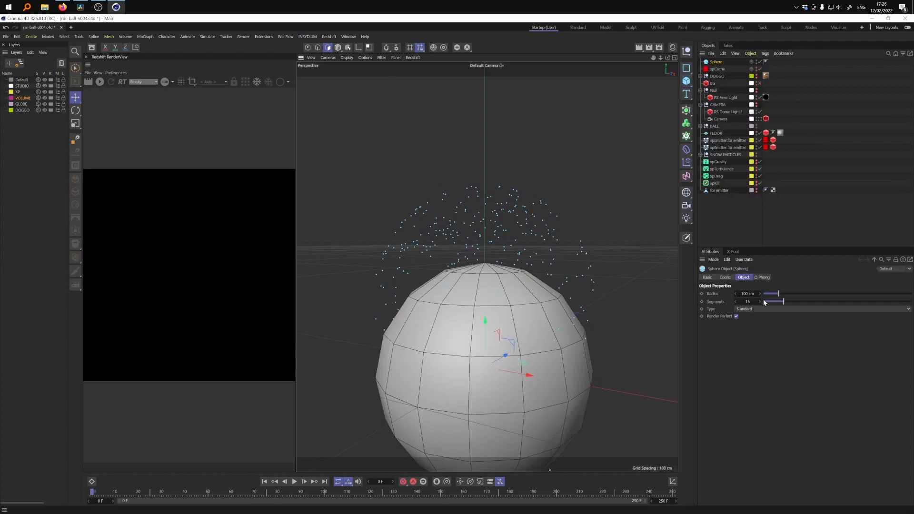
{"action": "mouse_move", "coordinate": [484, 338]}
{"action": "left_mouse_down", "text": "alt"}
{"action": "mouse_move", "coordinate": [493, 256]}
{"action": "mouse_move", "coordinate": [524, 219]}
{"action": "mouse_move", "coordinate": [523, 233]}
{"action": "left_mouse_up", "text": "alt"}
{"action": "left_click_drag", "start_coordinate": [787, 300], "coordinate": [852, 303]}
{"action": "left_click_drag", "start_coordinate": [476, 238], "coordinate": [451, 272], "text": "alt"}
{"action": "middle_click_drag", "start_coordinate": [450, 271], "coordinate": [565, 329], "text": "alt"}
{"action": "middle_click_drag", "start_coordinate": [583, 265], "coordinate": [551, 229], "text": "alt"}
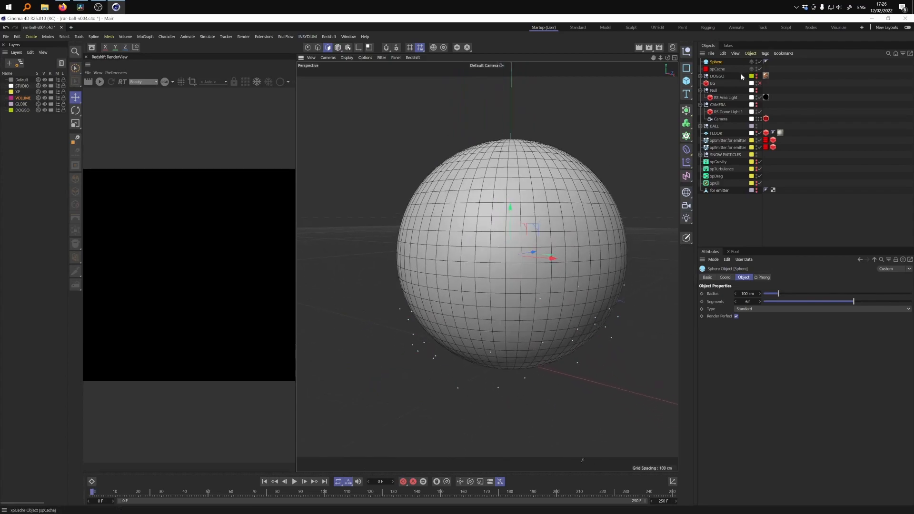
- Rename the sphere to INITIAL SPHERE and create an editable duplicate of it
{"action": "double_click", "coordinate": [717, 62]}
{"action": "type", "text": "INITIAL S"}
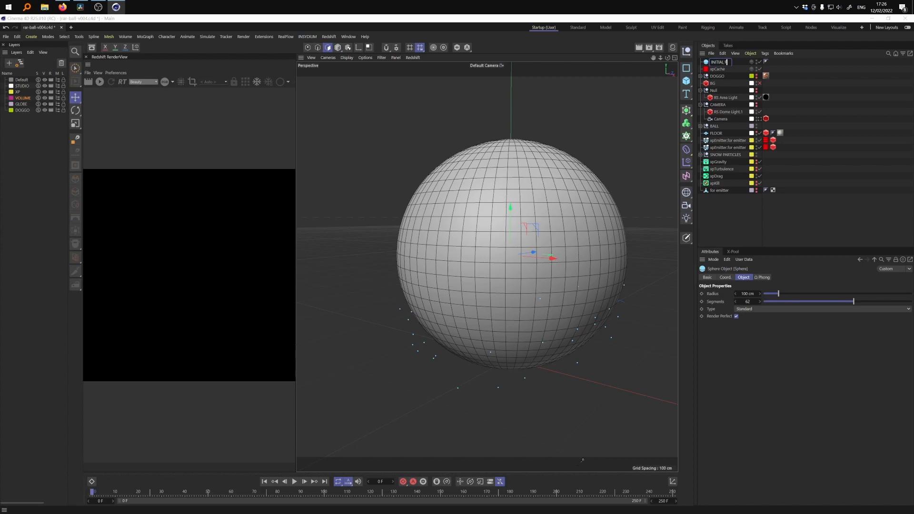
{"action": "type", "text": "PHERE"}
{"action": "key", "text": "Return"}
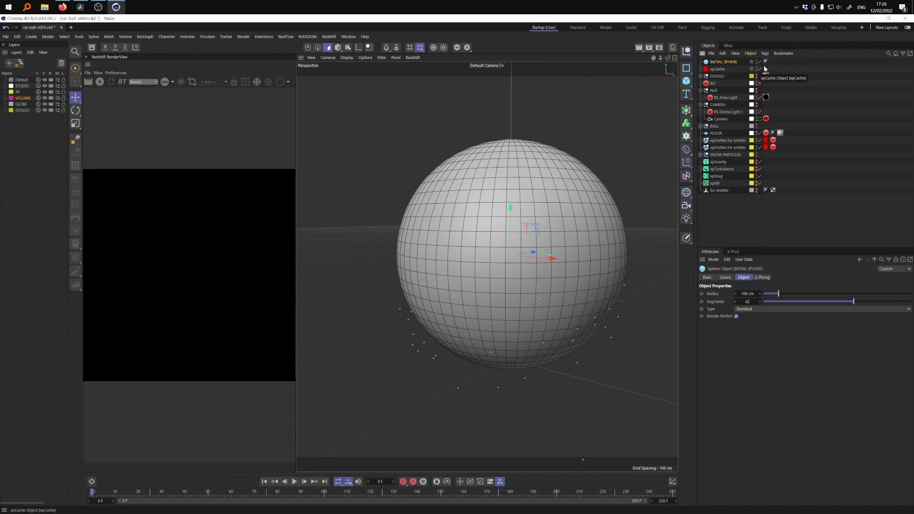
{"action": "left_click_drag", "start_coordinate": [733, 65], "coordinate": [761, 64], "text": "ctrl"}
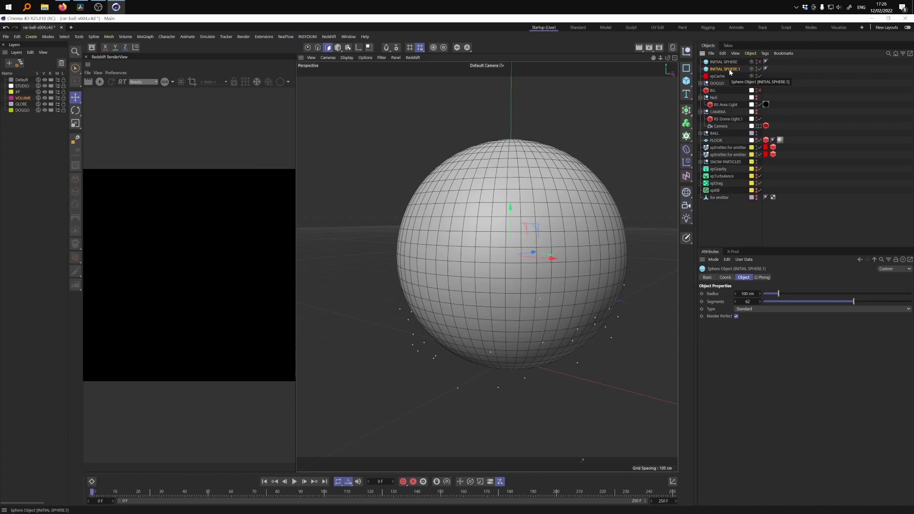
{"action": "key", "text": "c"}
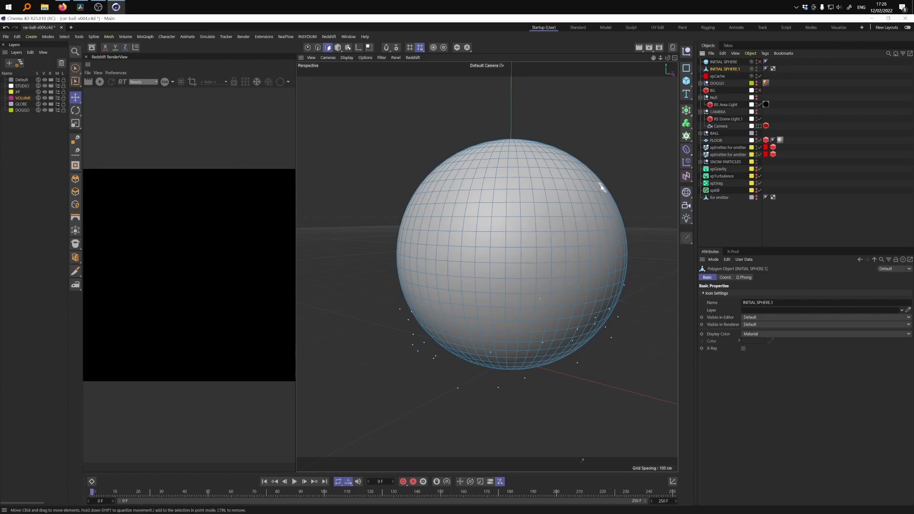
- Loop-select the adjoining polygon rings around the upper pole of the duplicate sphere to form a cap
{"action": "key", "text": "u"}
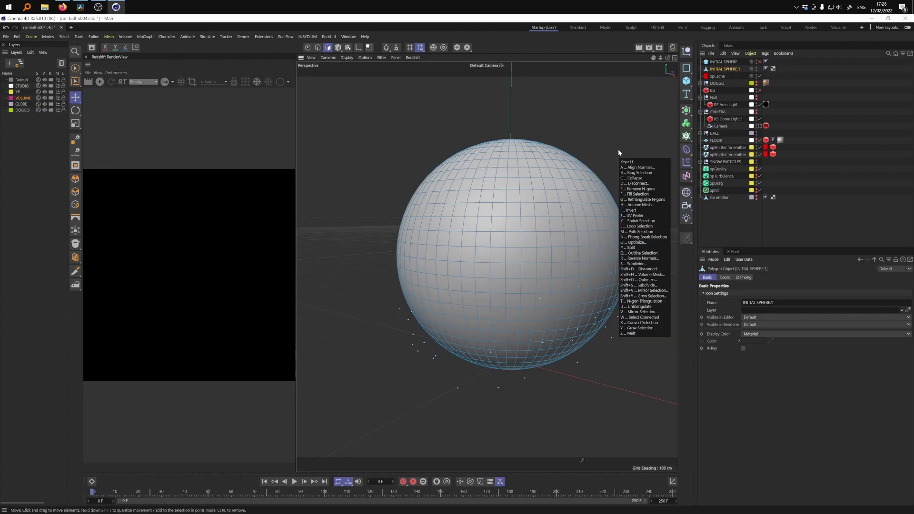
{"action": "key", "text": "l"}
{"action": "left_click_drag", "start_coordinate": [537, 147], "coordinate": [515, 145], "text": "alt"}
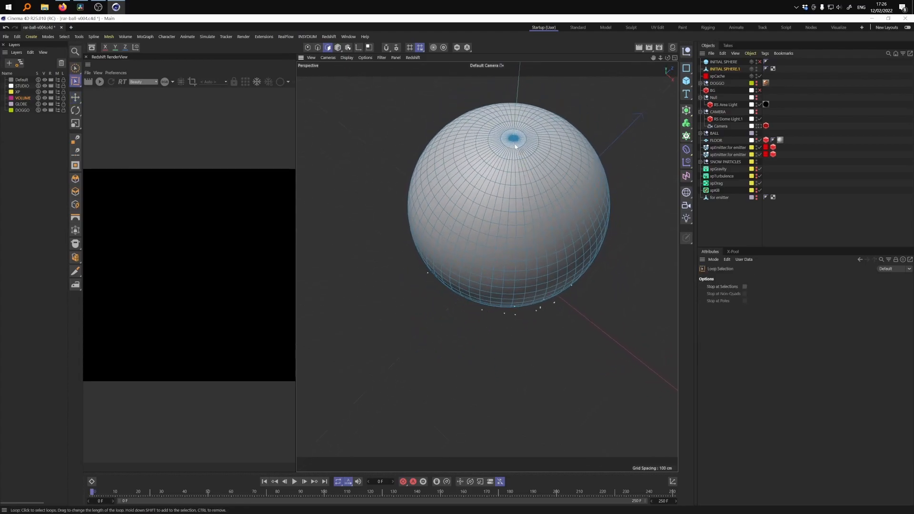
{"action": "left_click", "coordinate": [515, 147]}
{"action": "left_click_drag", "start_coordinate": [533, 194], "coordinate": [516, 160], "text": "alt"}
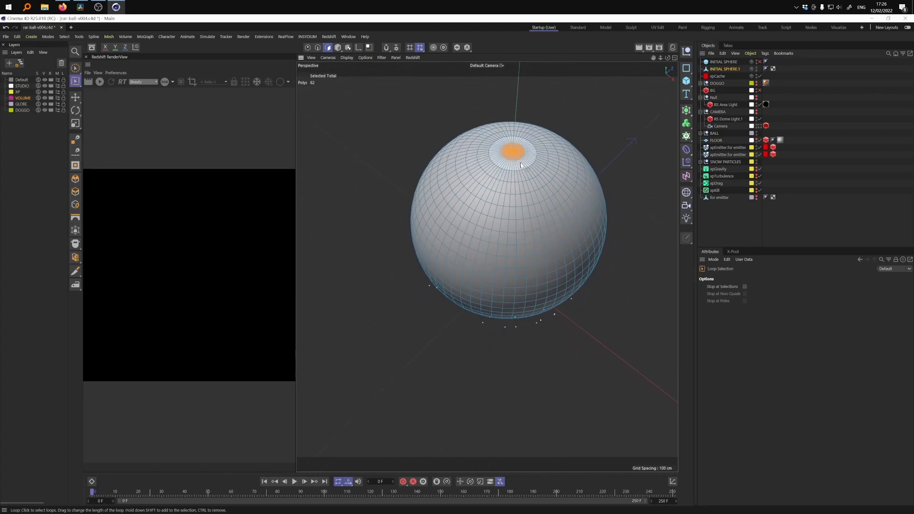
{"action": "left_click", "coordinate": [521, 165], "text": "shift"}
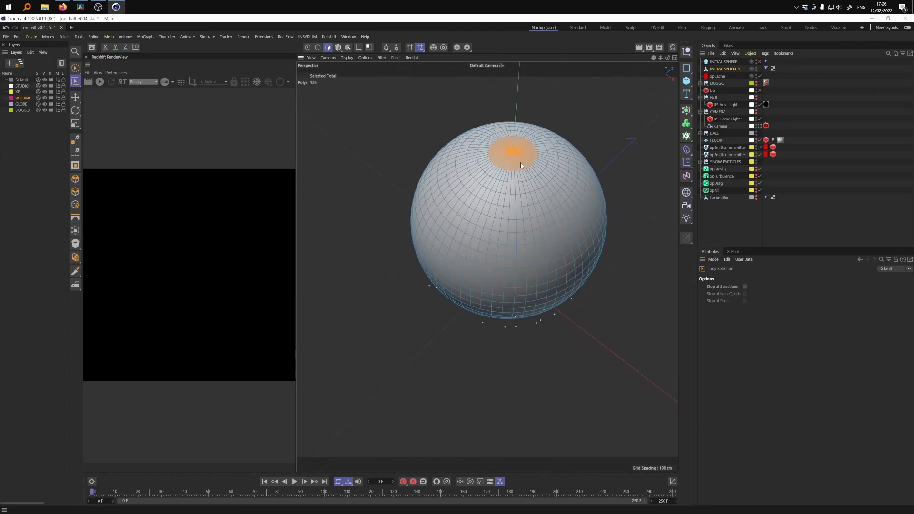
{"action": "left_click", "coordinate": [532, 180], "text": "shift"}
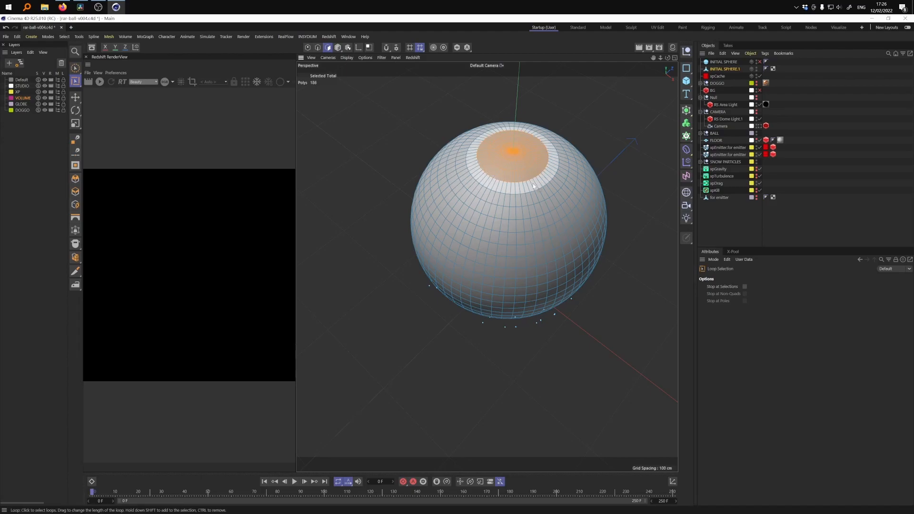
{"action": "left_click", "coordinate": [533, 186], "text": "shift"}
{"action": "left_click", "coordinate": [530, 199], "text": "shift"}
{"action": "left_click", "coordinate": [527, 211], "text": "shift"}
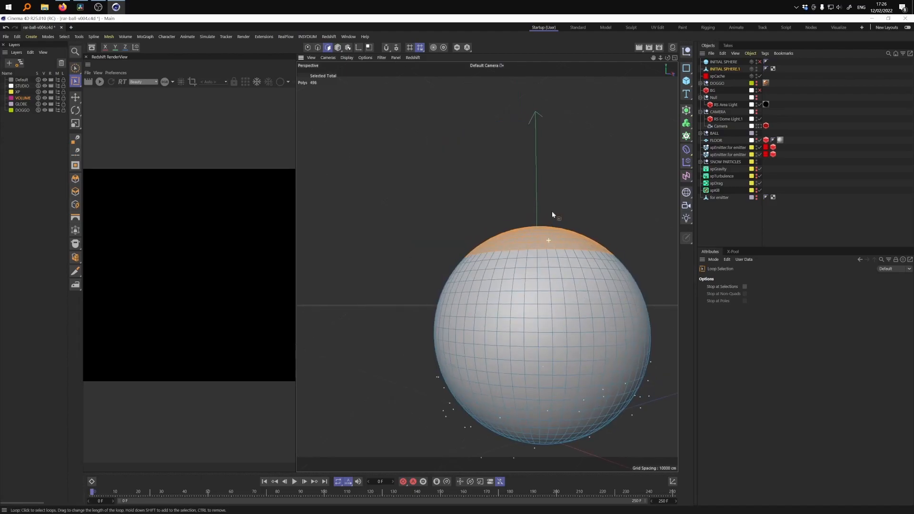
{"action": "mouse_move", "coordinate": [552, 210]}
{"action": "left_mouse_down", "text": "alt"}
{"action": "mouse_move", "coordinate": [562, 229]}
{"action": "mouse_move", "coordinate": [566, 205]}
{"action": "left_mouse_up", "text": "alt"}
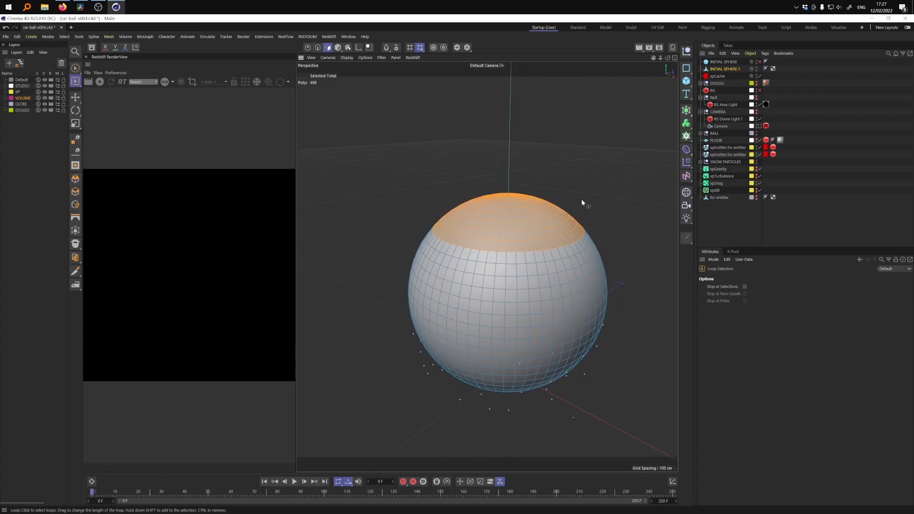
- Invert the polygon selection and delete everything except the sphere's upper cap
{"action": "key", "text": "u"}
{"action": "key", "text": "i"}
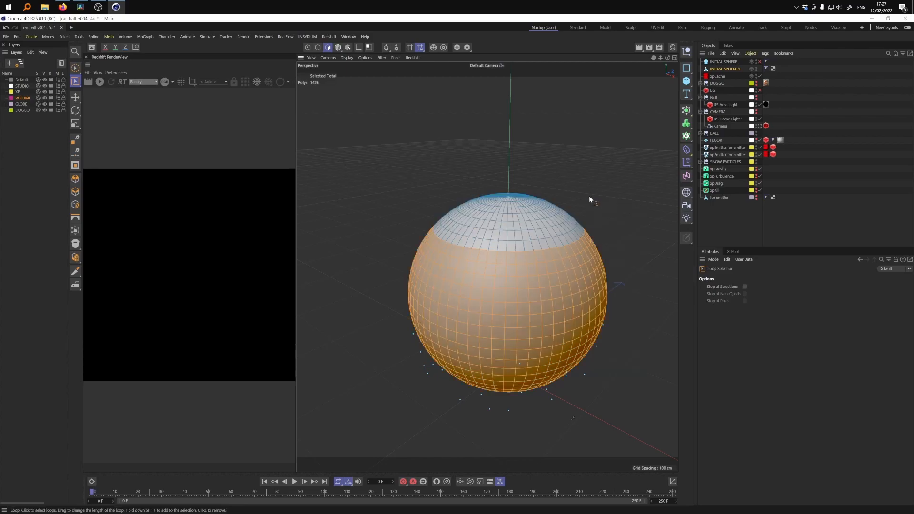
{"action": "key", "text": "Delete"}
{"action": "left_click_drag", "start_coordinate": [558, 253], "coordinate": [528, 252], "text": "alt"}
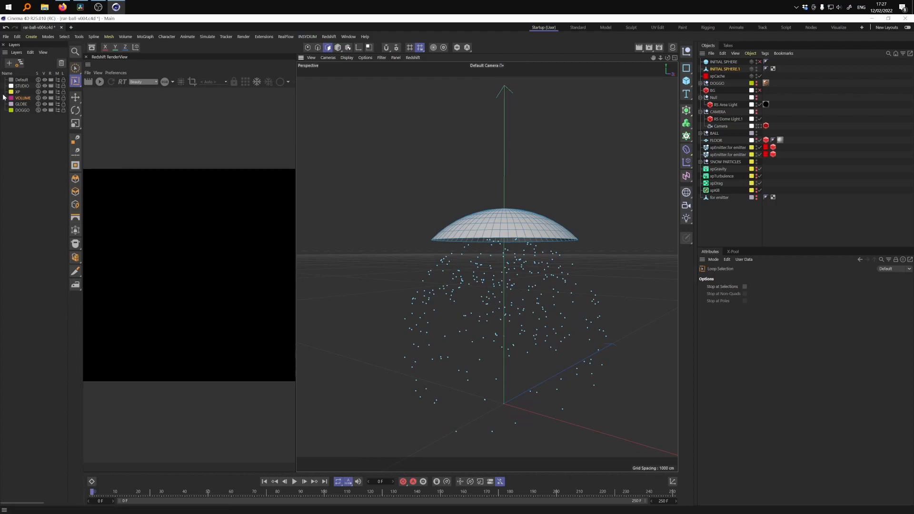
- Switch to Model mode and hide the cap object INITIAL SPHERE.1 in both editor and renderer
{"action": "left_click", "coordinate": [337, 47]}
{"action": "key", "text": "e"}
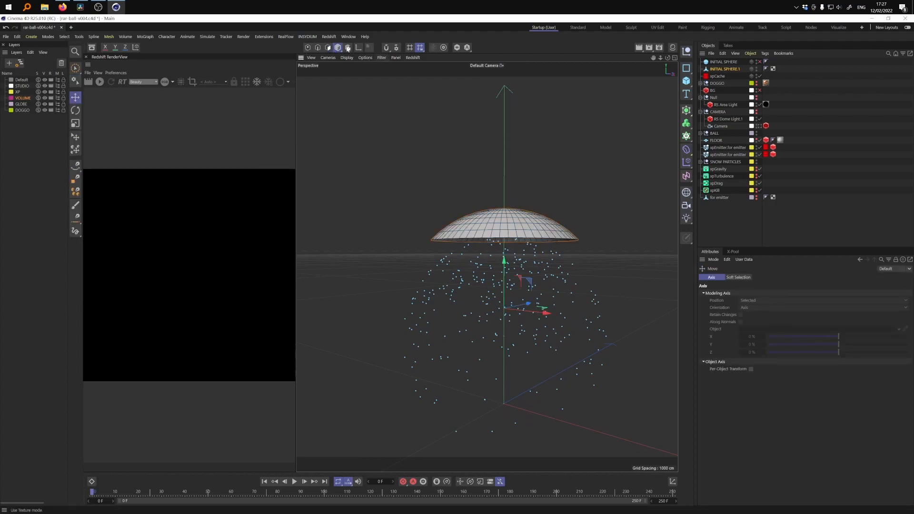
{"action": "left_click_drag", "start_coordinate": [507, 279], "coordinate": [532, 256], "text": "alt"}
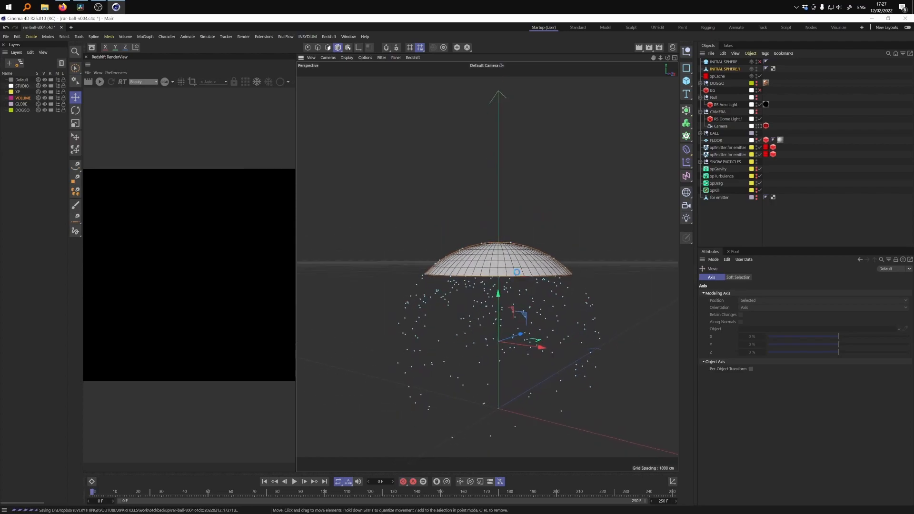
{"action": "left_click", "coordinate": [754, 69]}
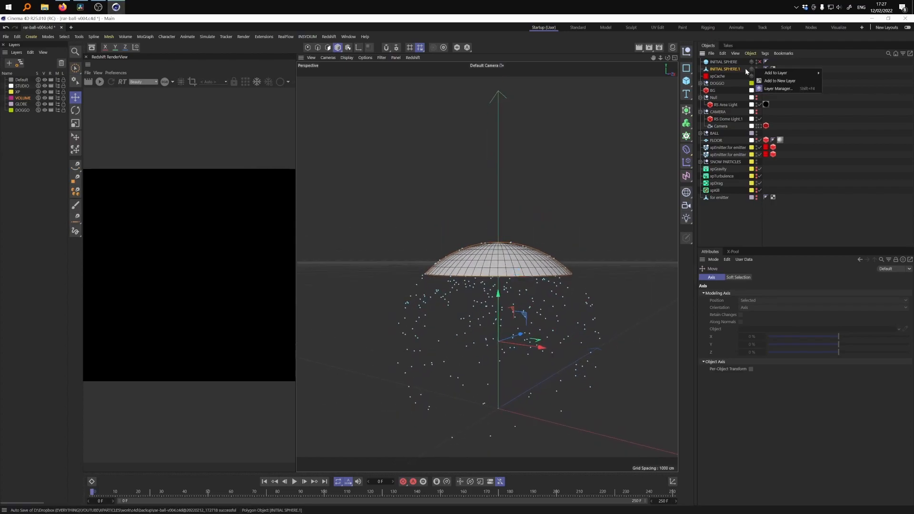
{"action": "left_click", "coordinate": [729, 69]}
{"action": "double_click", "coordinate": [756, 69], "text": "alt"}
- Show the "for emitter" object to inspect its dome shape, and hide it again
{"action": "left_click", "coordinate": [757, 197]}
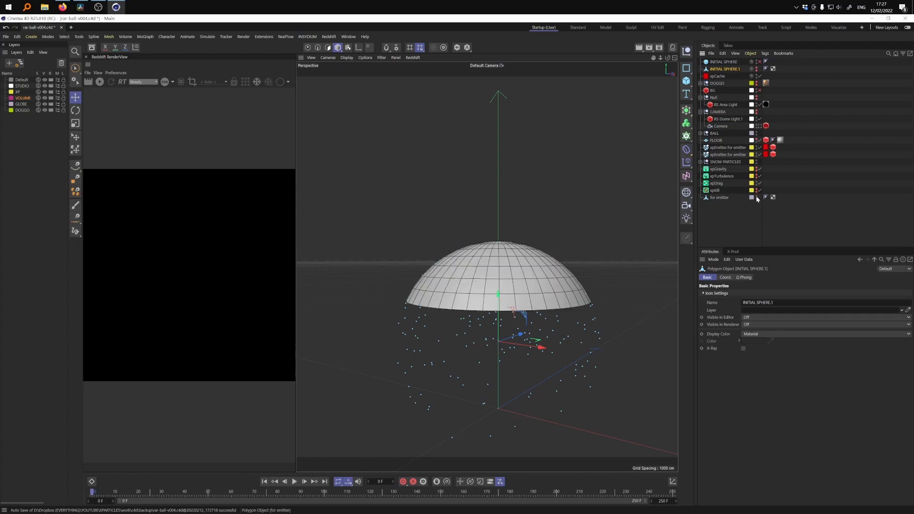
{"action": "left_click_drag", "start_coordinate": [553, 257], "coordinate": [536, 266], "text": "alt"}
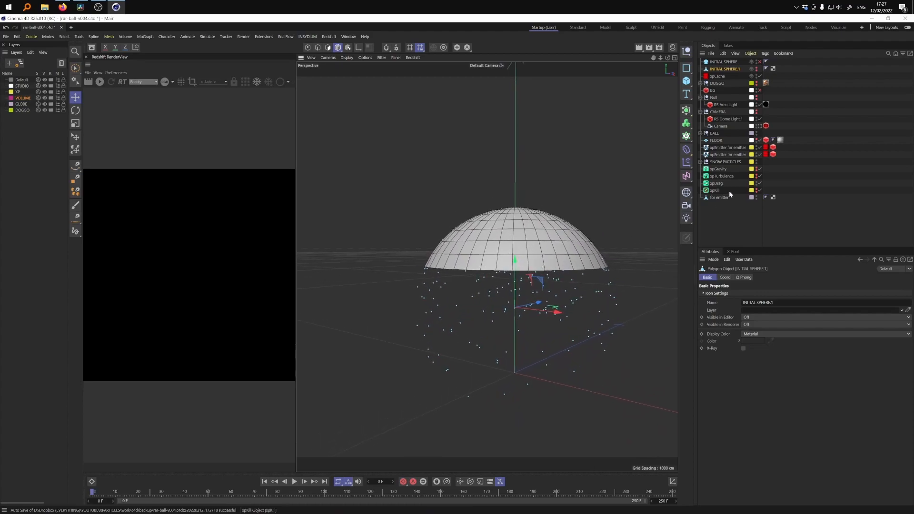
{"action": "right_click", "coordinate": [752, 198]}
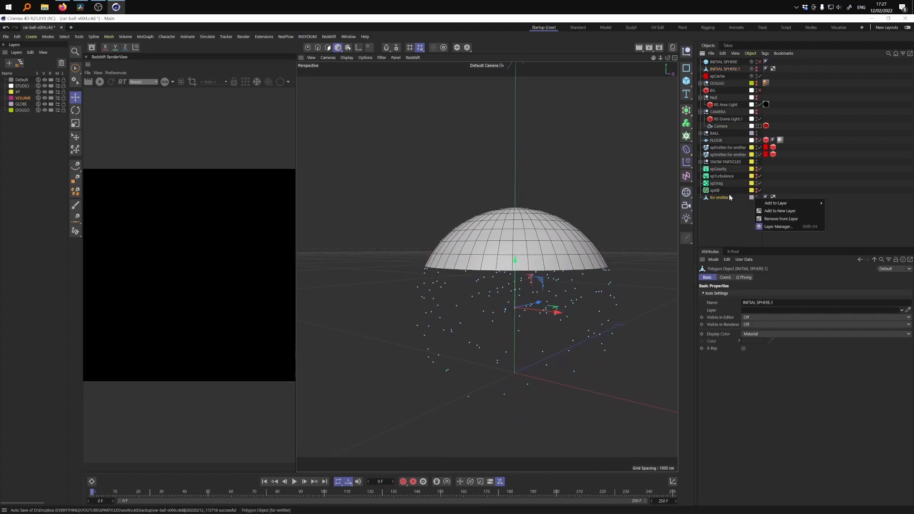
{"action": "left_click", "coordinate": [729, 197]}
{"action": "double_click", "coordinate": [756, 197], "text": "alt"}
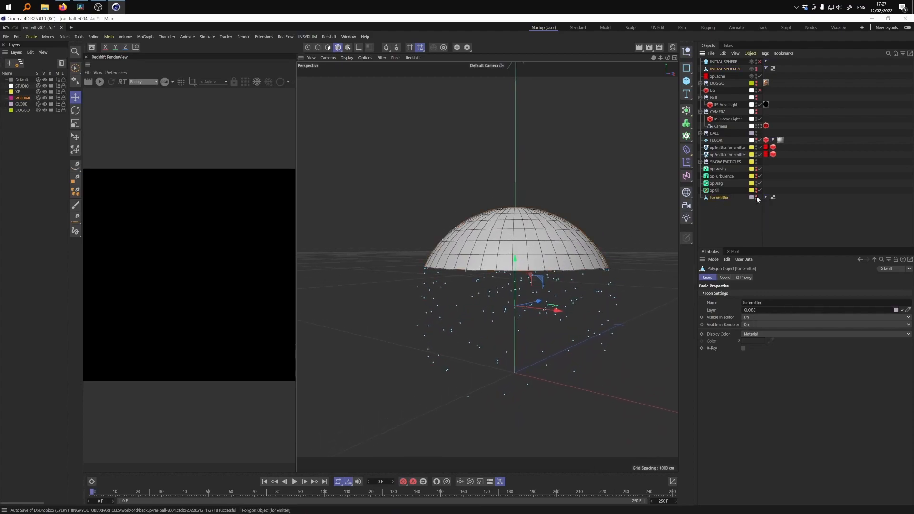
- Examine the first emitter's object settings: the source object, Emit From and Particle Direction
{"action": "left_click", "coordinate": [728, 149]}
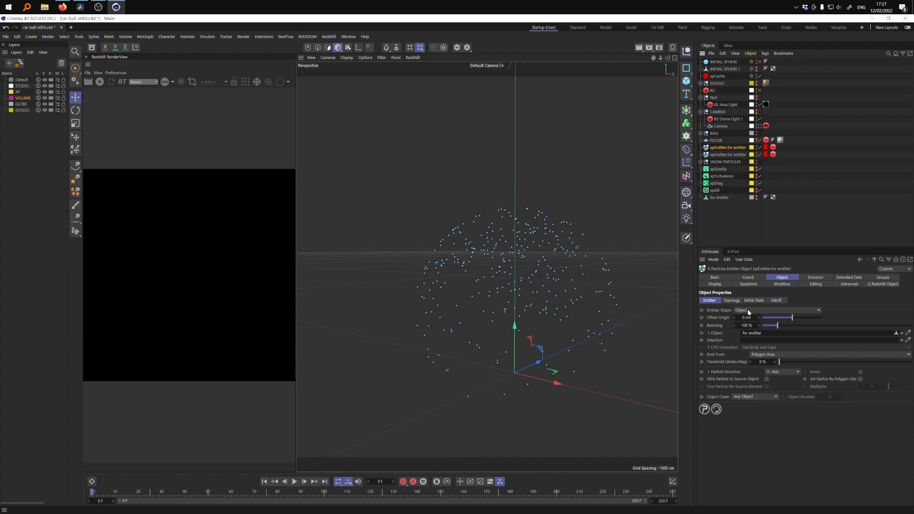
{"action": "left_click", "coordinate": [719, 333]}
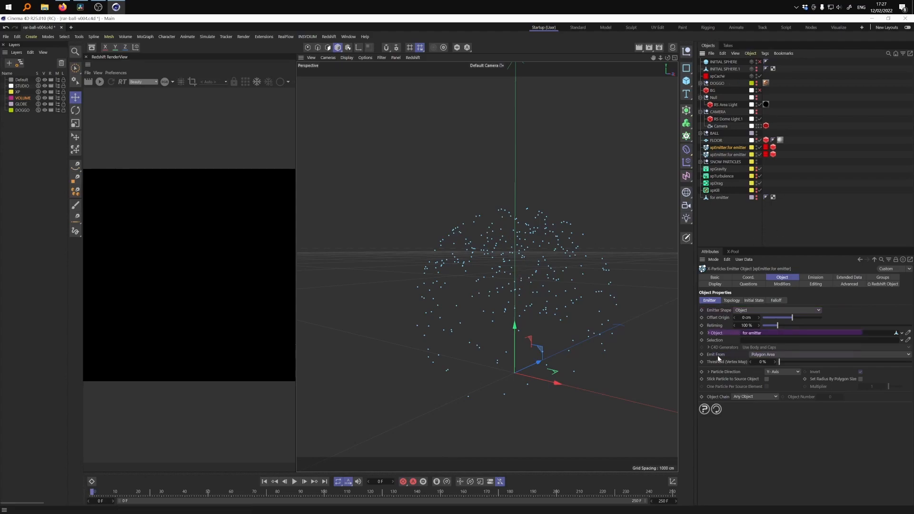
{"action": "left_click", "coordinate": [738, 355]}
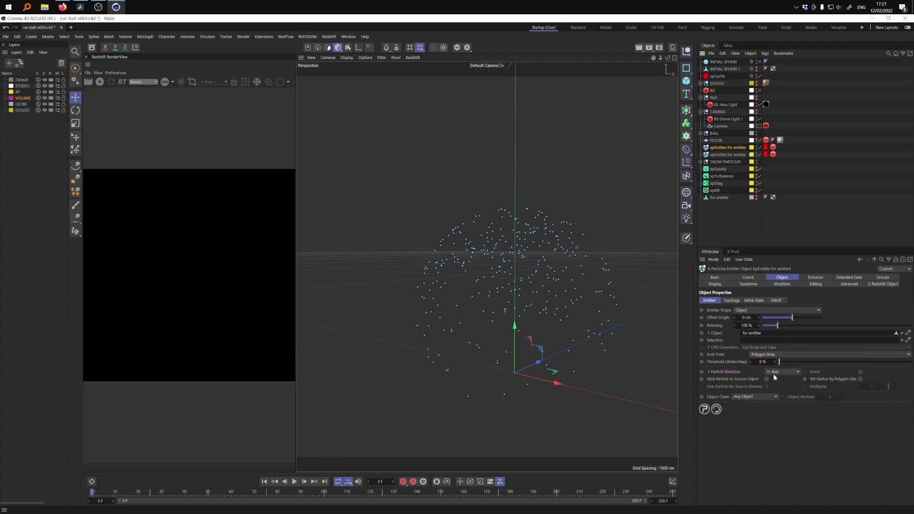
{"action": "left_click_drag", "start_coordinate": [557, 278], "coordinate": [521, 258], "text": "alt"}
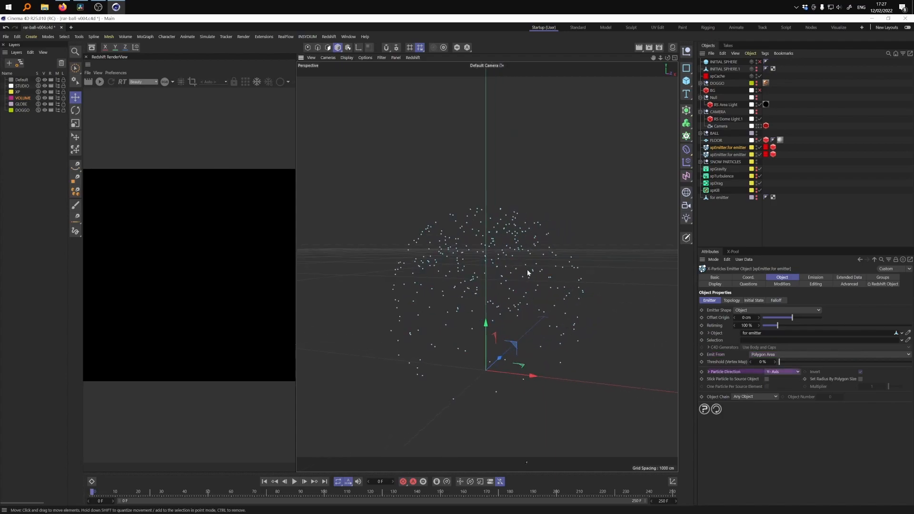
{"action": "left_click_drag", "start_coordinate": [515, 193], "coordinate": [552, 281], "text": "alt"}
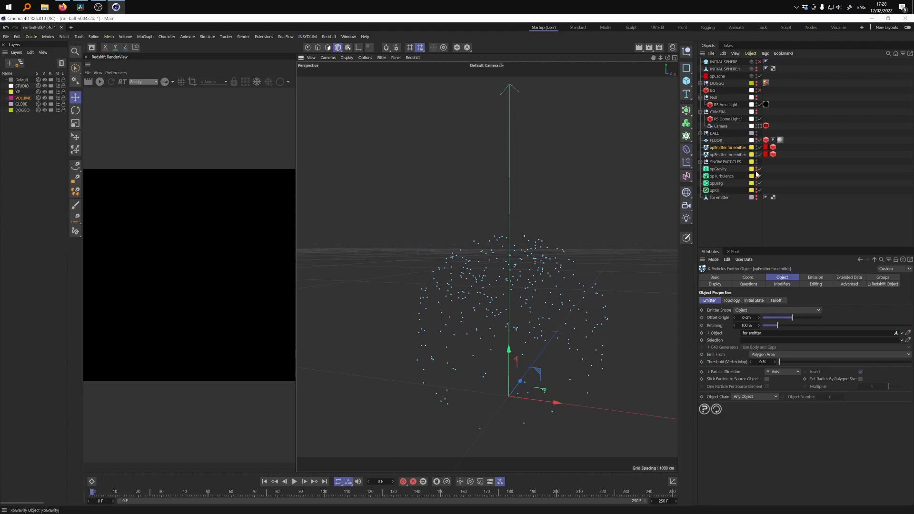
- Examine the object settings of the xpGravity, xpTurbulence and xpDrag modifiers
{"action": "left_click", "coordinate": [718, 170]}
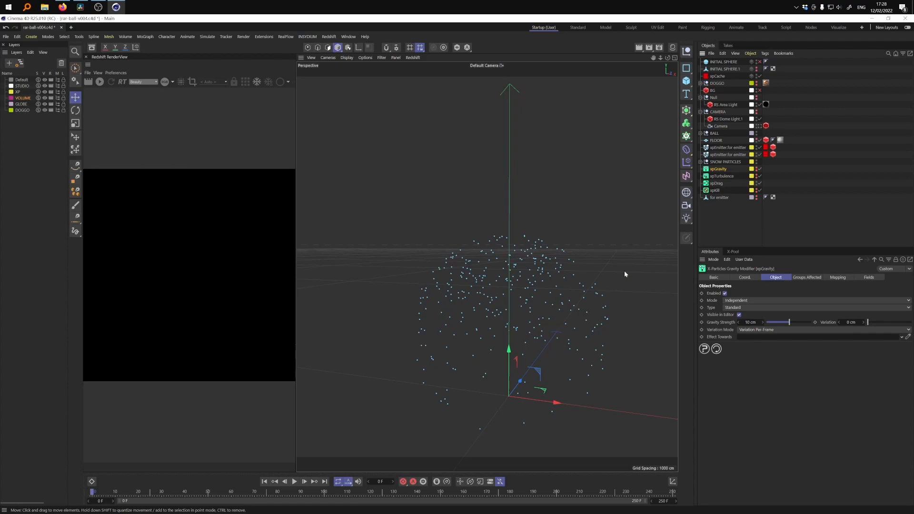
{"action": "left_click", "coordinate": [744, 177]}
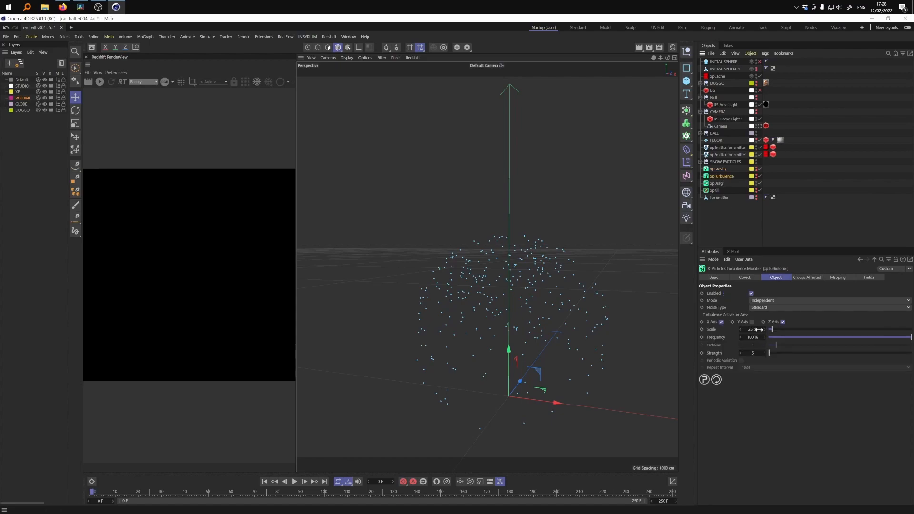
{"action": "key", "text": "Down"}
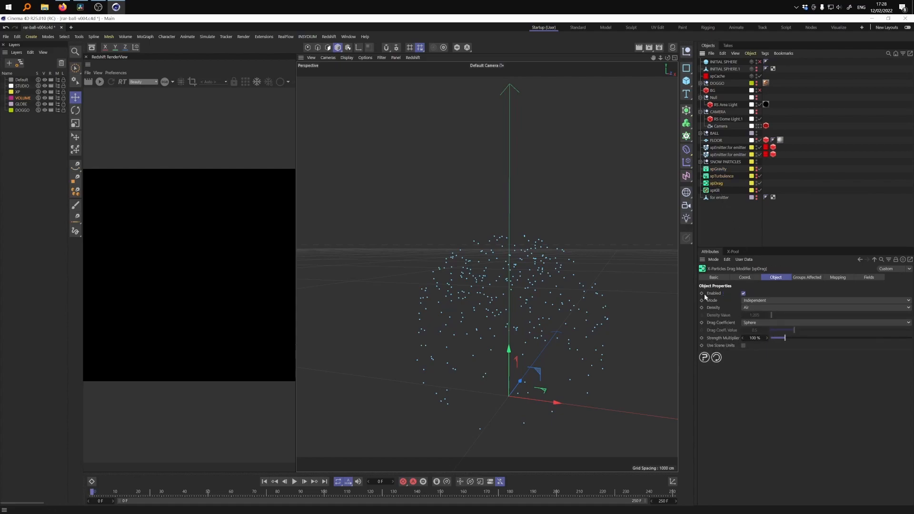
- Show the xpKill modifier to inspect its spherical bounds around the particles, and hide it again
{"action": "left_click", "coordinate": [751, 191]}
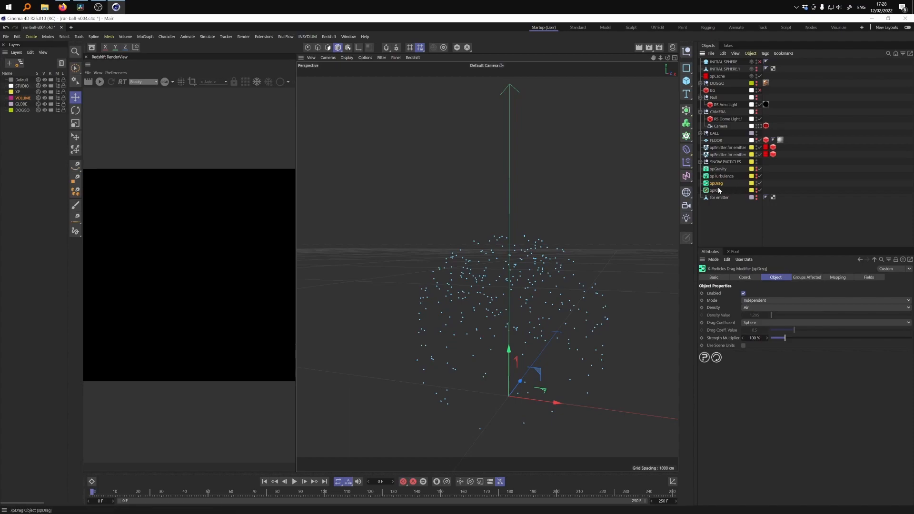
{"action": "left_click", "coordinate": [756, 192], "text": "alt"}
{"action": "left_click_drag", "start_coordinate": [543, 312], "coordinate": [545, 286], "text": "alt"}
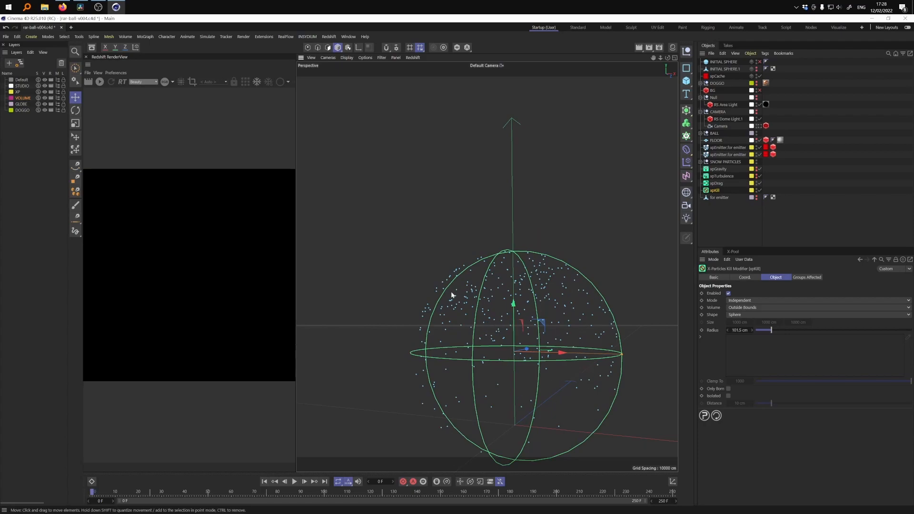
{"action": "left_click_drag", "start_coordinate": [532, 322], "coordinate": [555, 316], "text": "alt"}
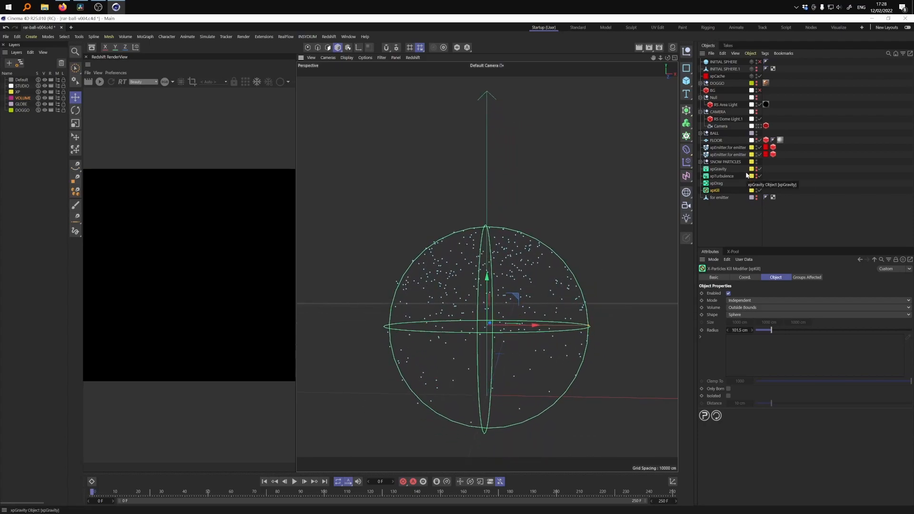
{"action": "left_click", "coordinate": [756, 190]}
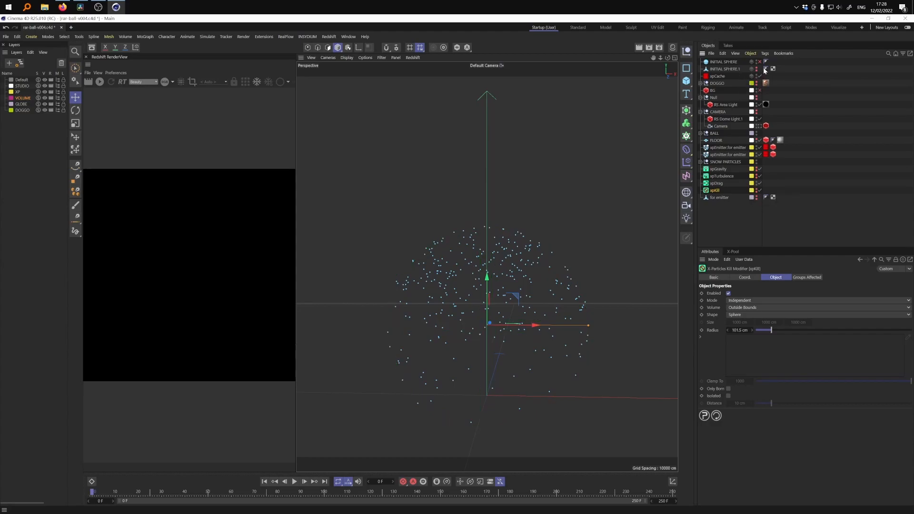
- Enable the INITIAL SPHERE object and enlarge it to a radius of about 105 cm
{"action": "left_click", "coordinate": [731, 62]}
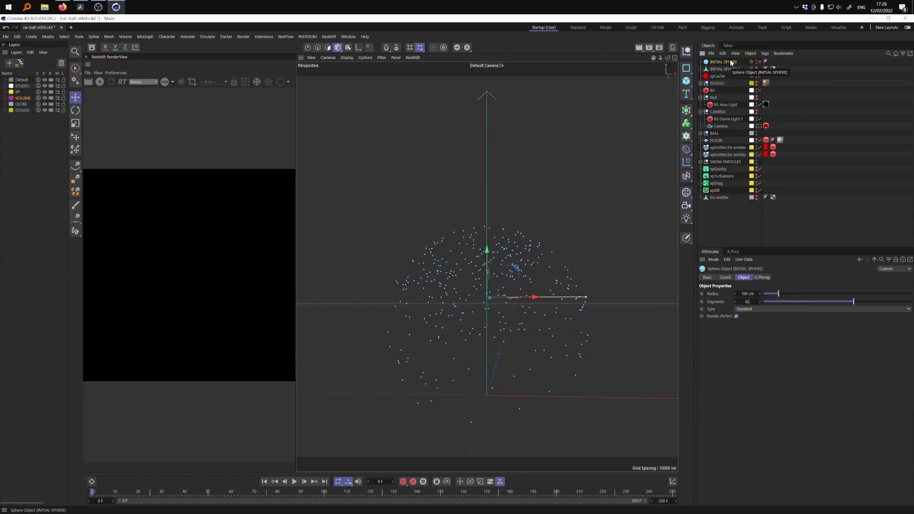
{"action": "left_click", "coordinate": [760, 62]}
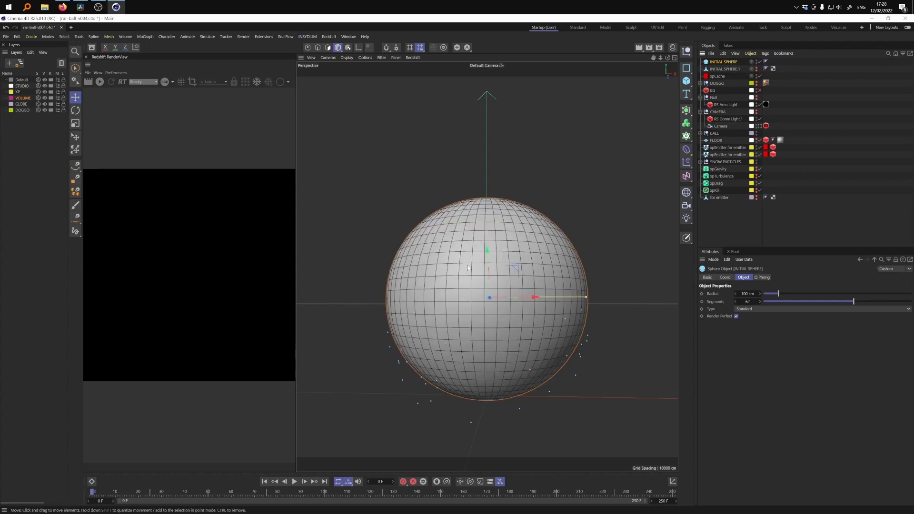
{"action": "right_click", "coordinate": [724, 63]}
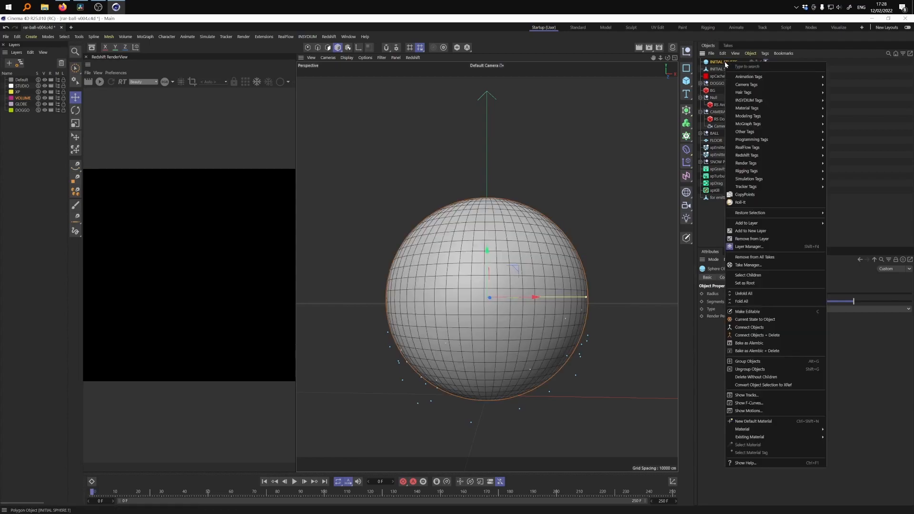
{"action": "mouse_move", "coordinate": [777, 98]}
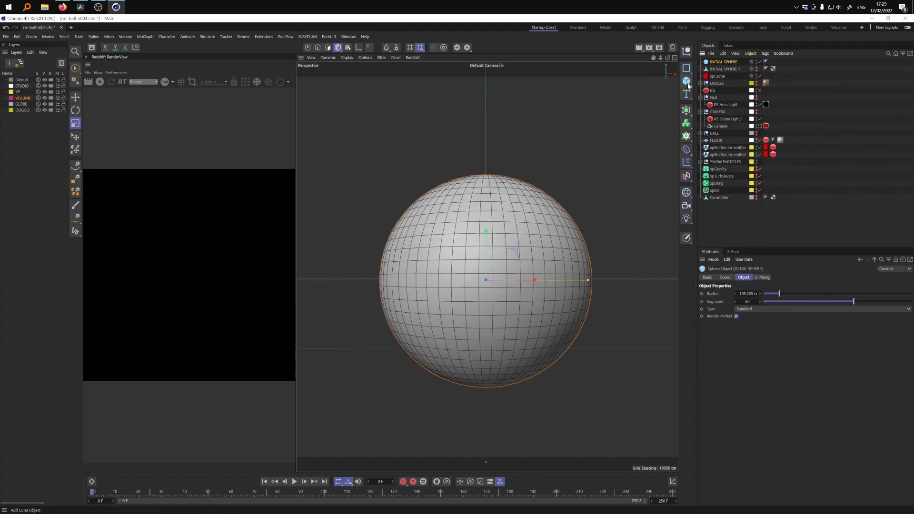
- Add a 200 cm cube and move it down until its top face cuts through the lower part of the sphere
{"action": "left_click", "coordinate": [686, 80]}
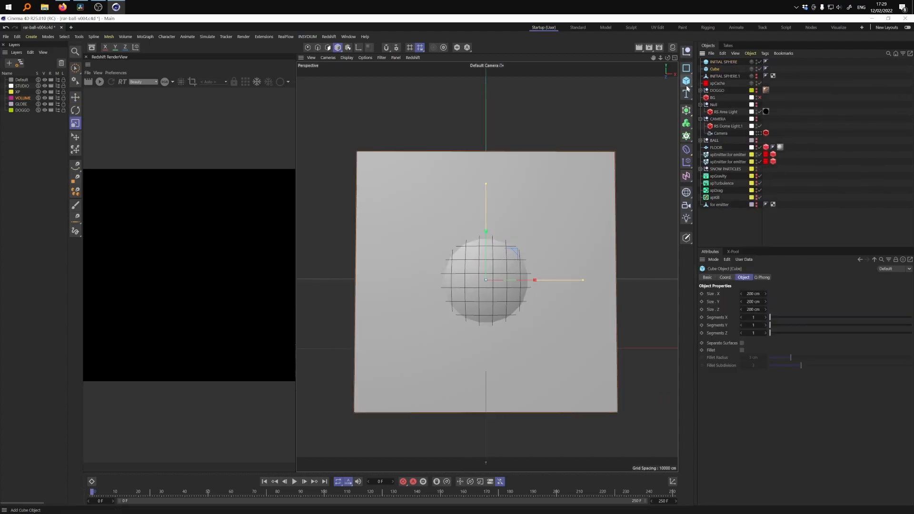
{"action": "key", "text": "e"}
{"action": "left_click_drag", "start_coordinate": [486, 210], "coordinate": [489, 374]}
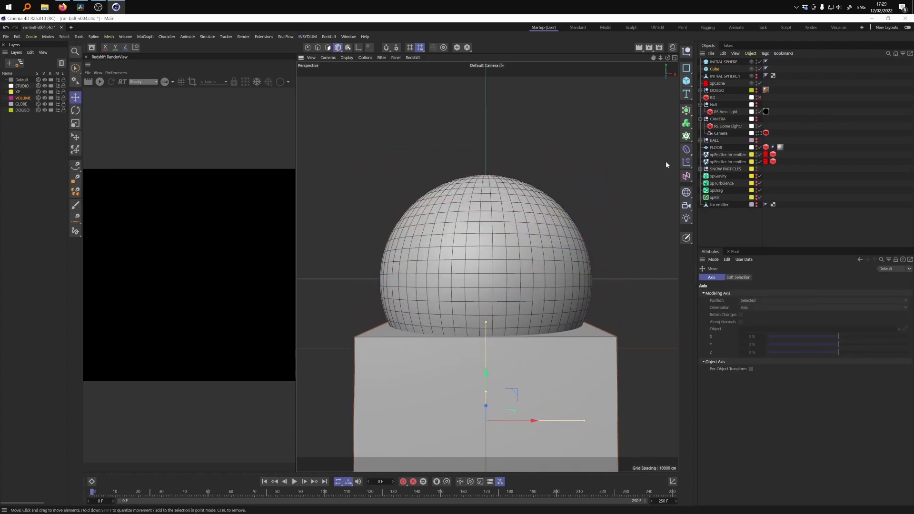
- Add a Boole and nest INITIAL SPHERE above the cube inside it, keeping a disabled copy of the sphere outside
{"action": "left_click", "coordinate": [686, 110]}
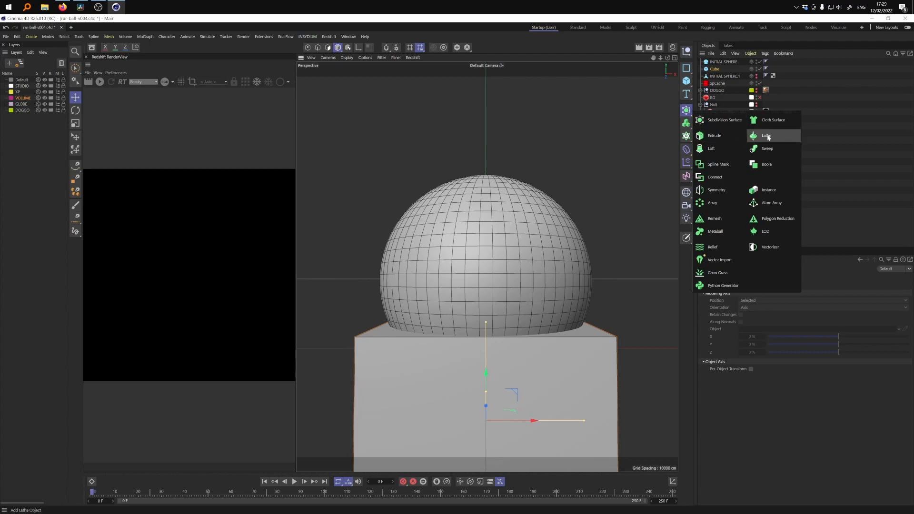
{"action": "left_click", "coordinate": [775, 165]}
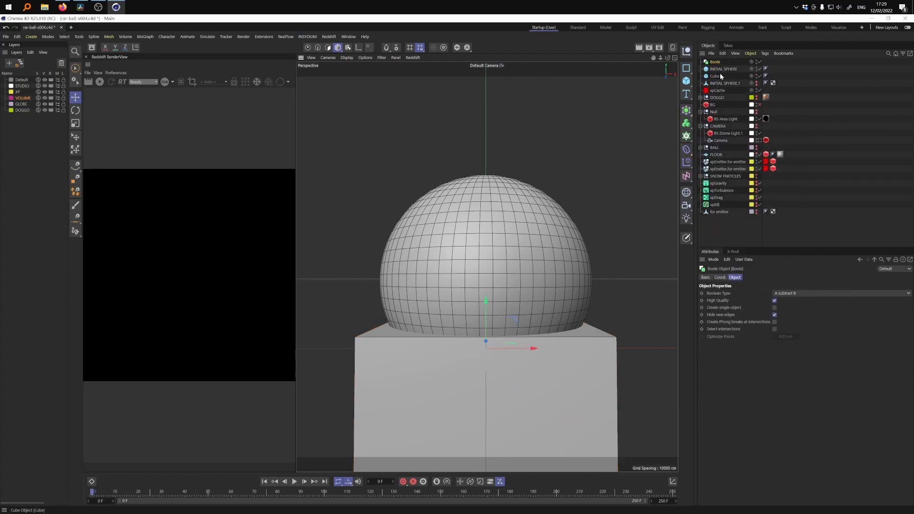
{"action": "mouse_move", "coordinate": [722, 71]}
{"action": "left_mouse_down", "text": "ctrl"}
{"action": "mouse_move", "coordinate": [724, 62]}
{"action": "mouse_move", "coordinate": [762, 64]}
{"action": "mouse_move", "coordinate": [723, 75]}
{"action": "mouse_move", "coordinate": [724, 85]}
{"action": "left_mouse_up", "text": "ctrl"}
{"action": "left_click", "coordinate": [715, 69]}
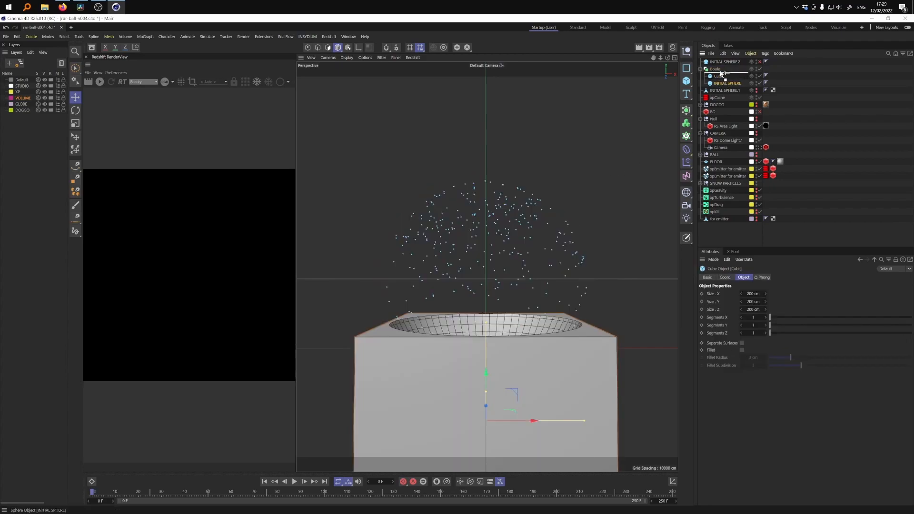
- Set the Boole's Boolean Type to A intersect B
{"action": "left_click", "coordinate": [715, 69]}
{"action": "left_click", "coordinate": [792, 293]}
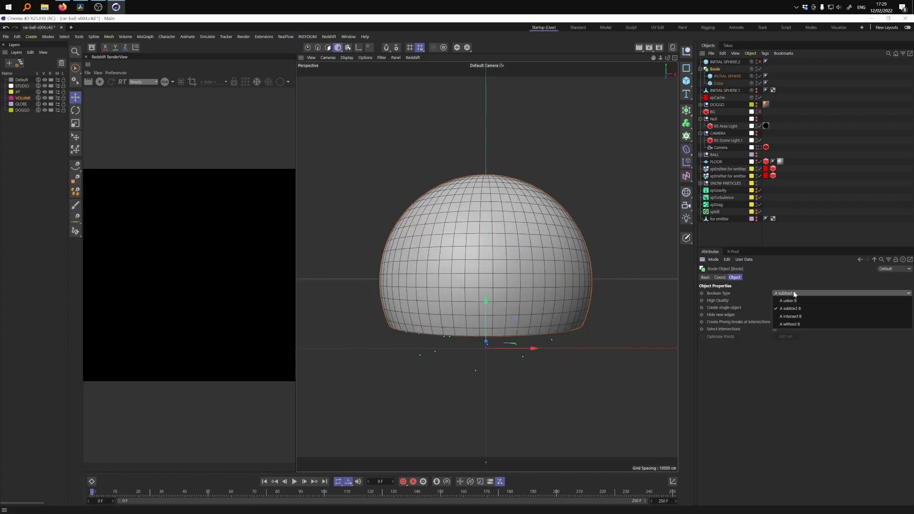
{"action": "left_click", "coordinate": [810, 315]}
{"action": "left_click_drag", "start_coordinate": [497, 304], "coordinate": [498, 284], "text": "alt"}
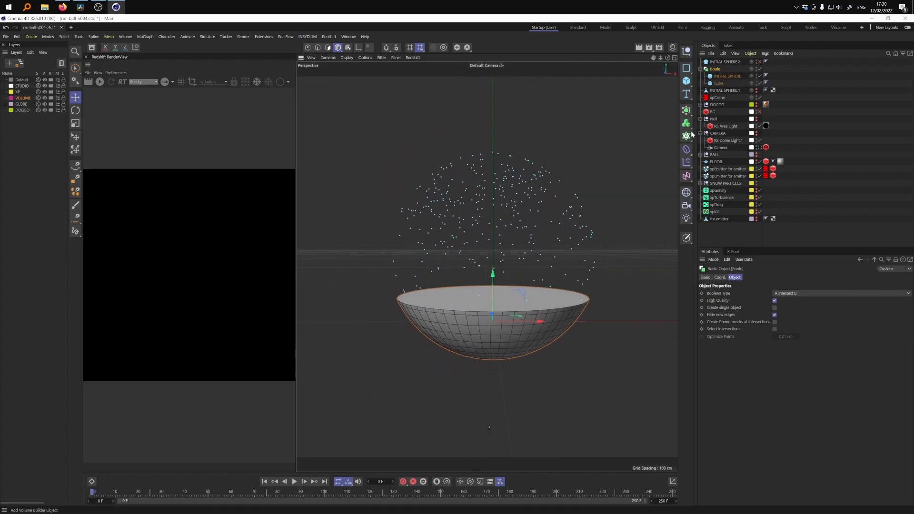
- Add a Displacer, group the Boole in a null and place the Displacer above the Boole in that null
{"action": "left_click", "coordinate": [686, 150]}
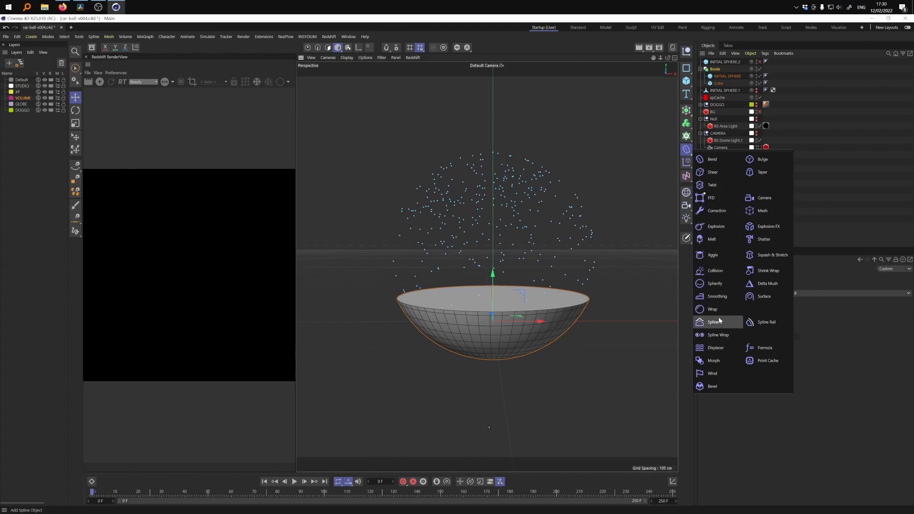
{"action": "left_click", "coordinate": [713, 347]}
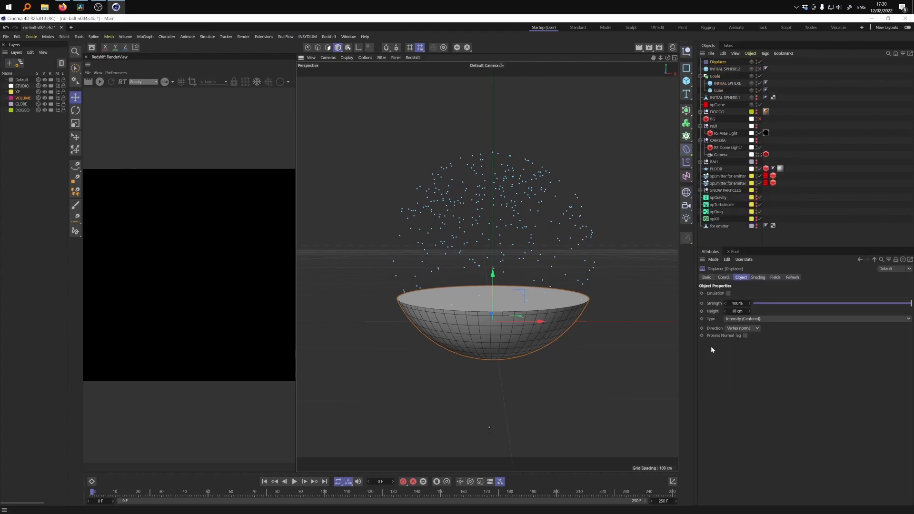
{"action": "left_click", "coordinate": [715, 77]}
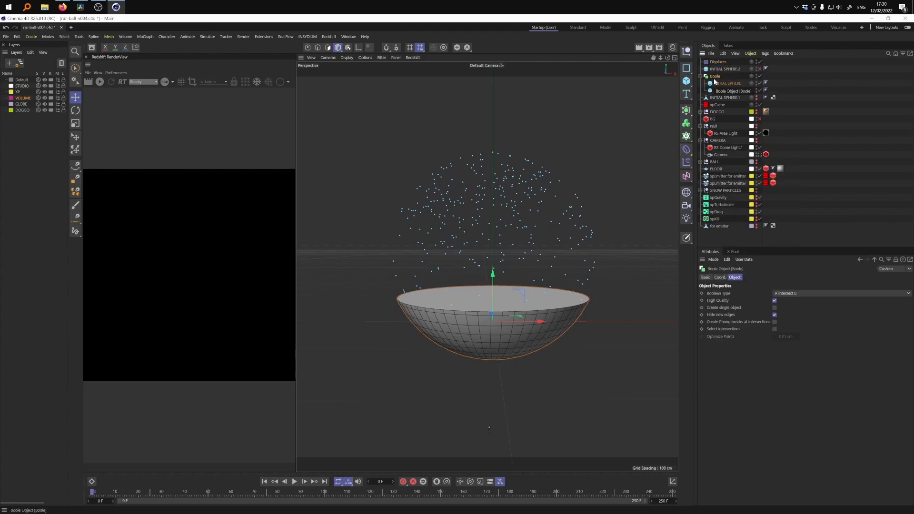
{"action": "key", "text": "alt+g"}
{"action": "left_click_drag", "start_coordinate": [718, 62], "coordinate": [718, 76]}
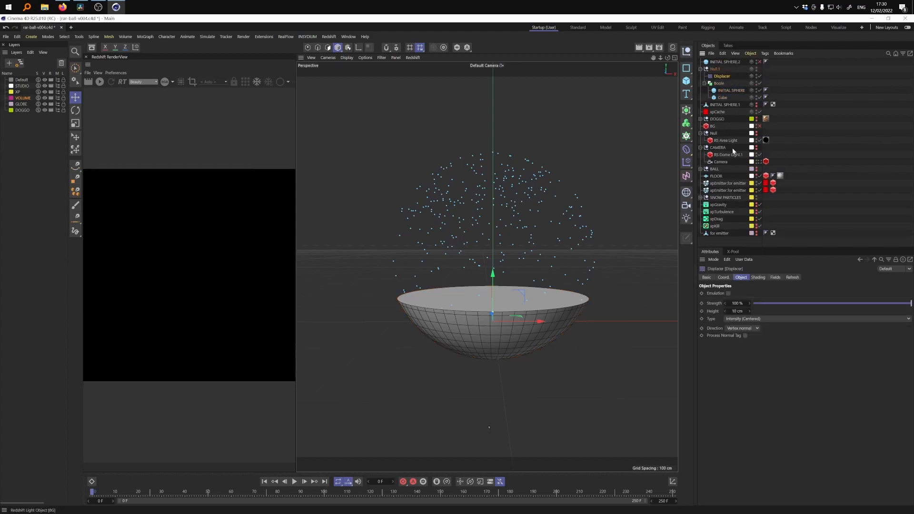
- Assign a Noise shader to the Displacer and switch the Displacer off
{"action": "left_click", "coordinate": [757, 277]}
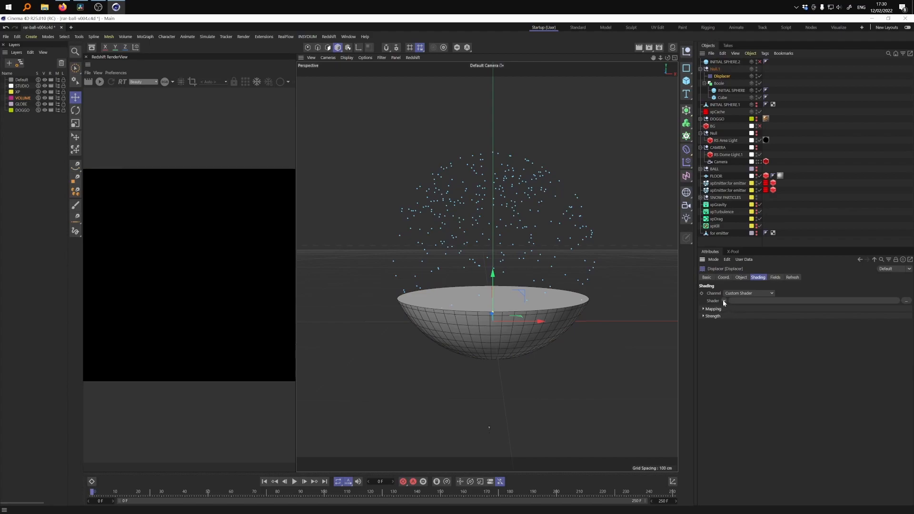
{"action": "left_click", "coordinate": [724, 301]}
{"action": "left_click", "coordinate": [742, 381]}
{"action": "mouse_move", "coordinate": [516, 276]}
{"action": "left_mouse_down", "text": "alt"}
{"action": "mouse_move", "coordinate": [515, 294]}
{"action": "mouse_move", "coordinate": [520, 273]}
{"action": "left_mouse_up", "text": "alt"}
{"action": "left_click", "coordinate": [759, 76]}
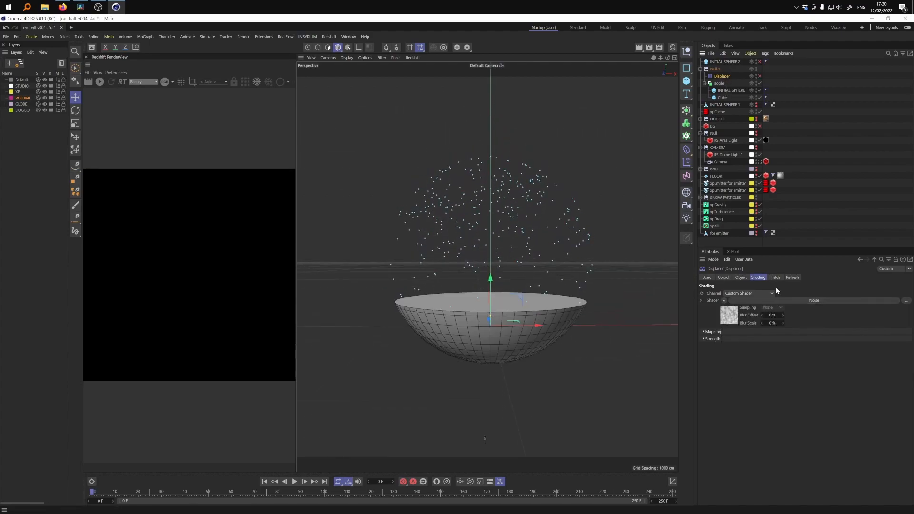
- Keep the Displacer's Type at Intensity (Centered) and set its Direction to Planar
{"action": "left_click", "coordinate": [741, 278]}
{"action": "left_click", "coordinate": [755, 319]}
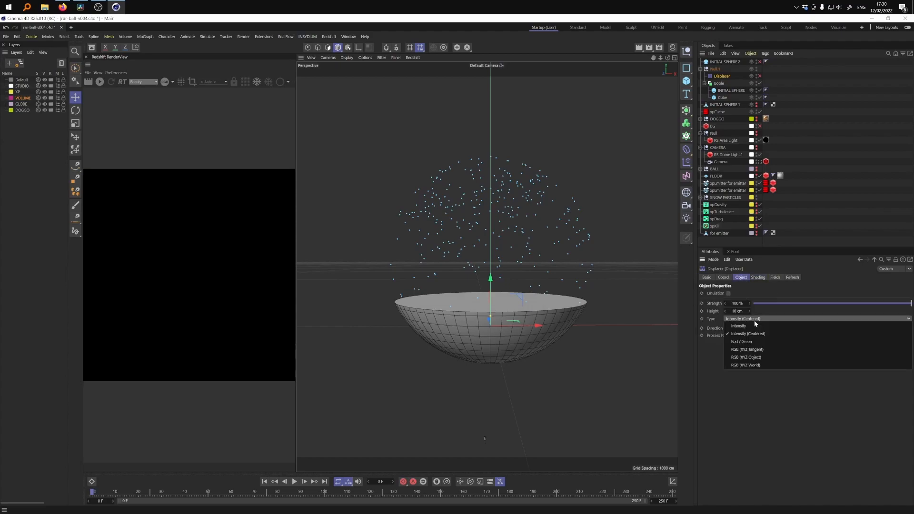
{"action": "left_click", "coordinate": [737, 334]}
{"action": "left_click", "coordinate": [750, 328]}
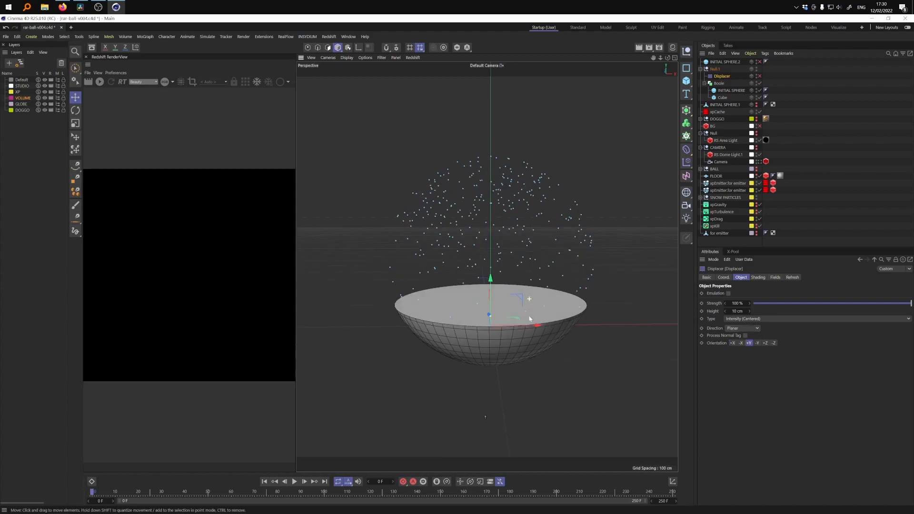
- Enable the Displacer to inspect its effect on the bowl from several angles, and disable it again
{"action": "left_click", "coordinate": [759, 76]}
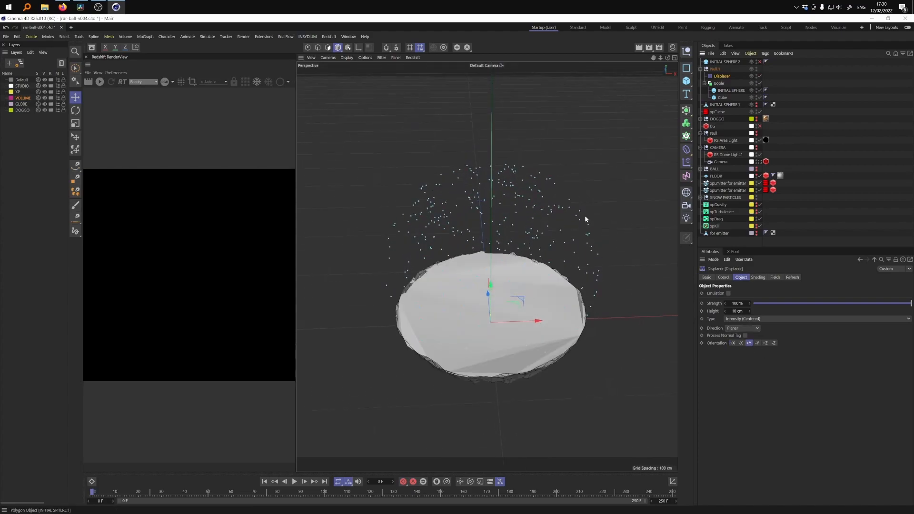
{"action": "left_click_drag", "start_coordinate": [548, 258], "coordinate": [524, 229], "text": "alt"}
{"action": "left_click_drag", "start_coordinate": [486, 267], "coordinate": [487, 279], "text": "alt"}
{"action": "left_click_drag", "start_coordinate": [537, 306], "coordinate": [483, 300], "text": "alt"}
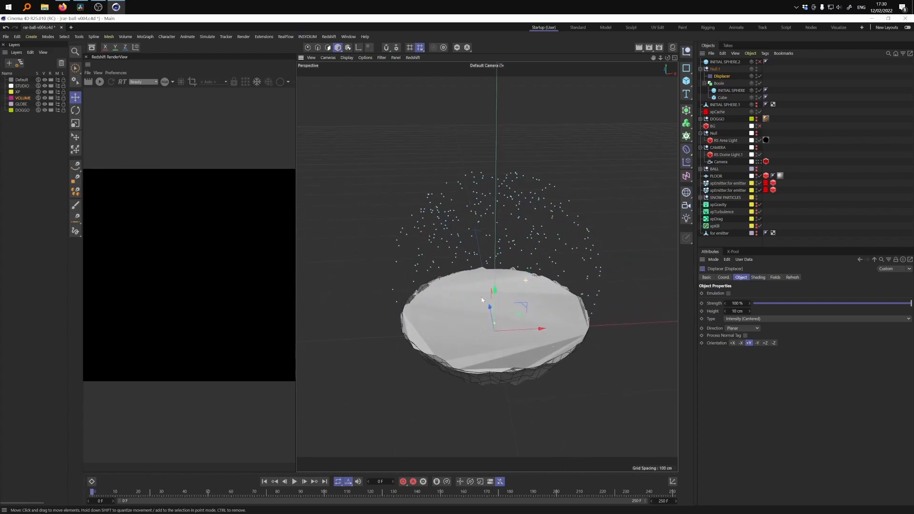
{"action": "left_click", "coordinate": [759, 76]}
- Nest the Displacer under the cube, enable it, and set the cube's X and Z segments to 20
{"action": "left_click_drag", "start_coordinate": [727, 100], "coordinate": [724, 96]}
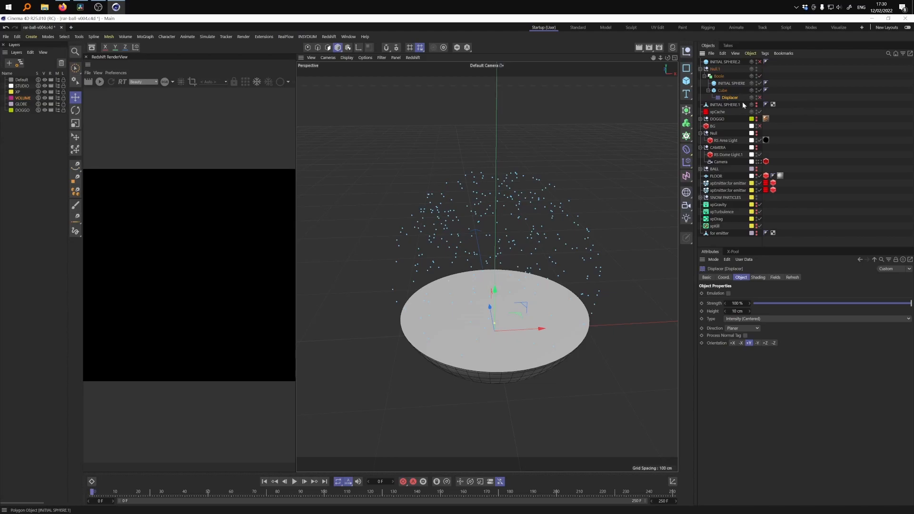
{"action": "left_click", "coordinate": [759, 98]}
{"action": "left_click", "coordinate": [722, 90]}
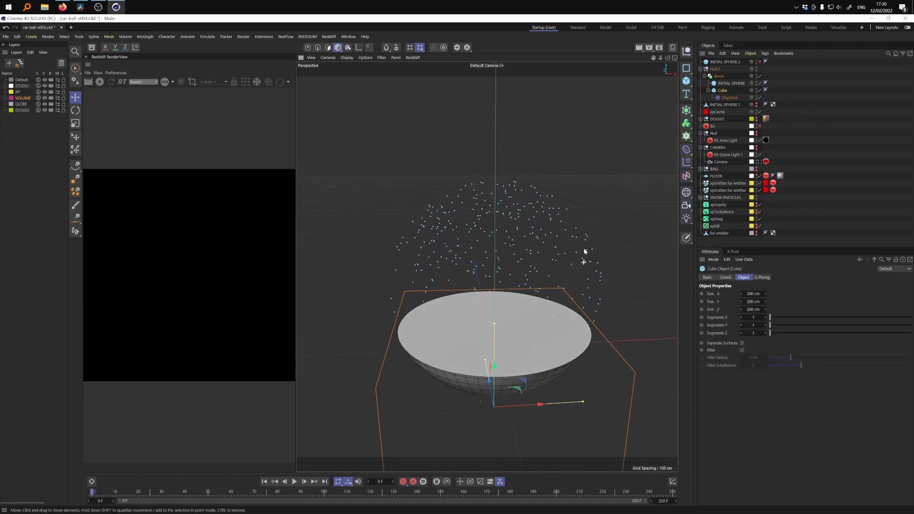
{"action": "left_click_drag", "start_coordinate": [784, 316], "coordinate": [911, 317]}
{"action": "left_click_drag", "start_coordinate": [782, 326], "coordinate": [911, 340]}
{"action": "mouse_move", "coordinate": [511, 347]}
{"action": "left_mouse_down", "text": "alt"}
{"action": "mouse_move", "coordinate": [474, 403]}
{"action": "mouse_move", "coordinate": [508, 354]}
{"action": "mouse_move", "coordinate": [483, 327]}
{"action": "mouse_move", "coordinate": [522, 339]}
{"action": "left_mouse_up", "text": "alt"}
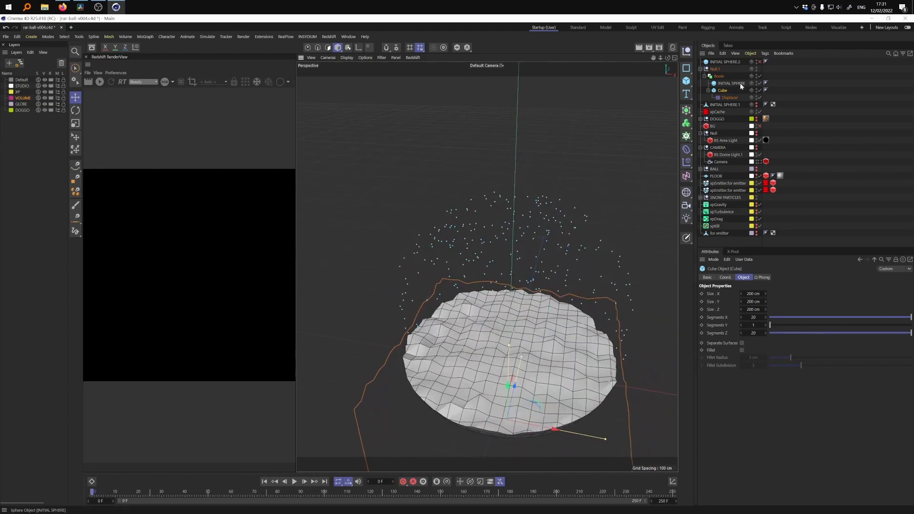
- Set the Global Scale of the Displacer's Noise shader to 250 % and select the Boole
{"action": "left_click", "coordinate": [727, 98]}
{"action": "left_click_drag", "start_coordinate": [591, 260], "coordinate": [585, 232], "text": "alt"}
{"action": "left_click", "coordinate": [758, 277]}
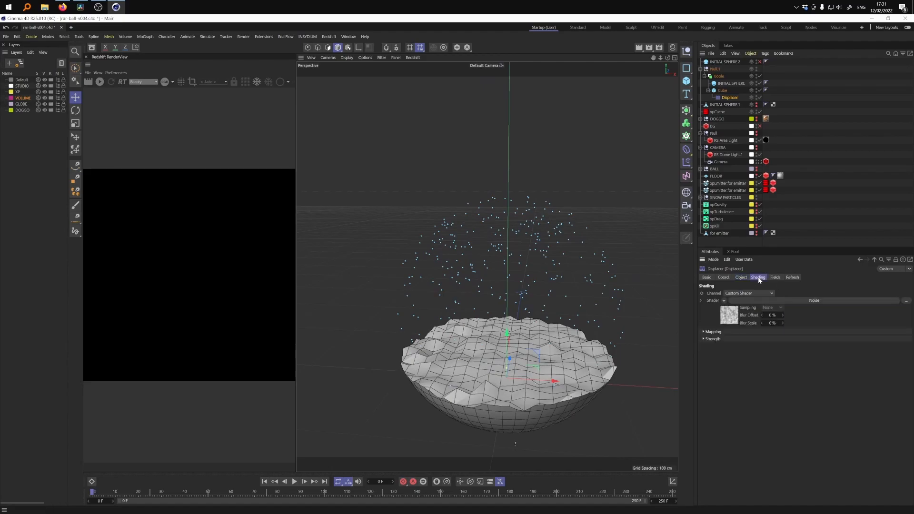
{"action": "left_click", "coordinate": [784, 300]}
{"action": "left_click_drag", "start_coordinate": [757, 382], "coordinate": [795, 382]}
{"action": "left_click_drag", "start_coordinate": [515, 443], "coordinate": [524, 352]}
{"action": "left_click_drag", "start_coordinate": [769, 381], "coordinate": [783, 382]}
{"action": "key", "text": "ctrl+z"}
{"action": "mouse_move", "coordinate": [508, 368]}
{"action": "left_mouse_down", "text": "alt"}
{"action": "mouse_move", "coordinate": [516, 379]}
{"action": "mouse_move", "coordinate": [530, 332]}
{"action": "mouse_move", "coordinate": [530, 363]}
{"action": "mouse_move", "coordinate": [505, 373]}
{"action": "left_mouse_up", "text": "alt"}
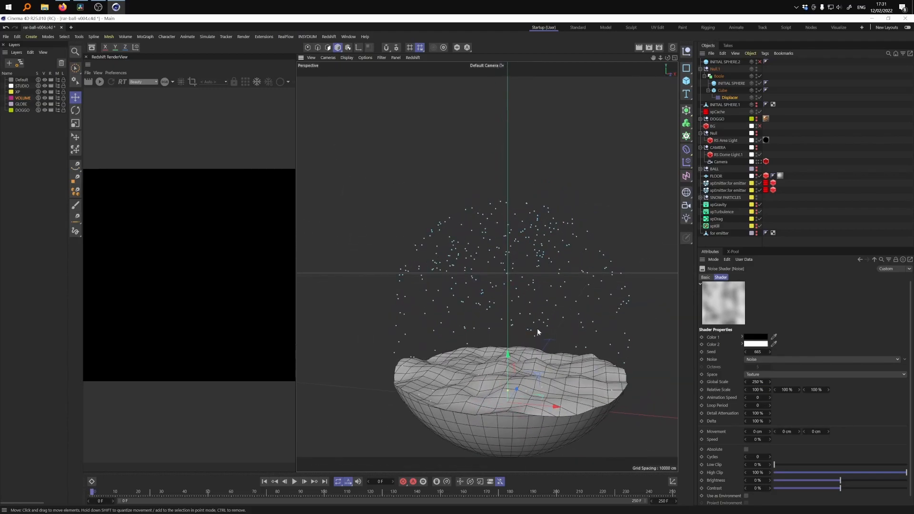
{"action": "left_click_drag", "start_coordinate": [537, 327], "coordinate": [508, 332], "text": "alt"}
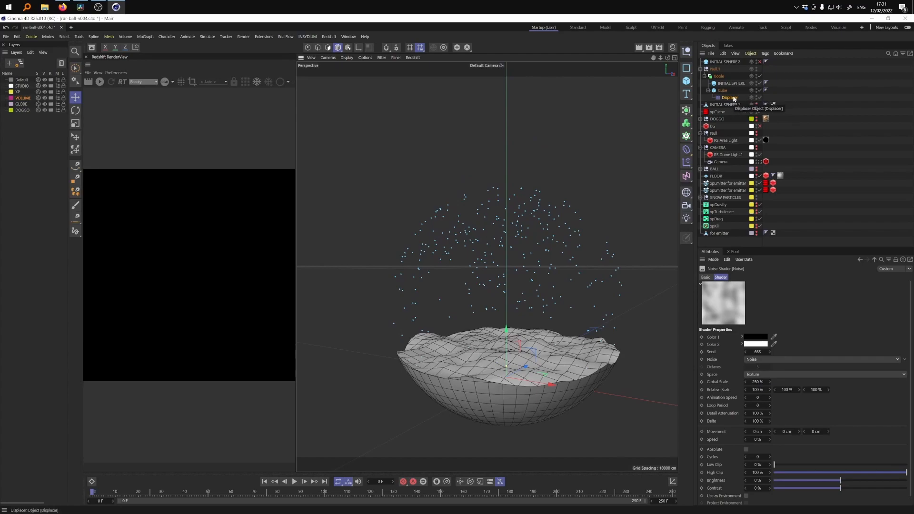
{"action": "left_click", "coordinate": [719, 76]}
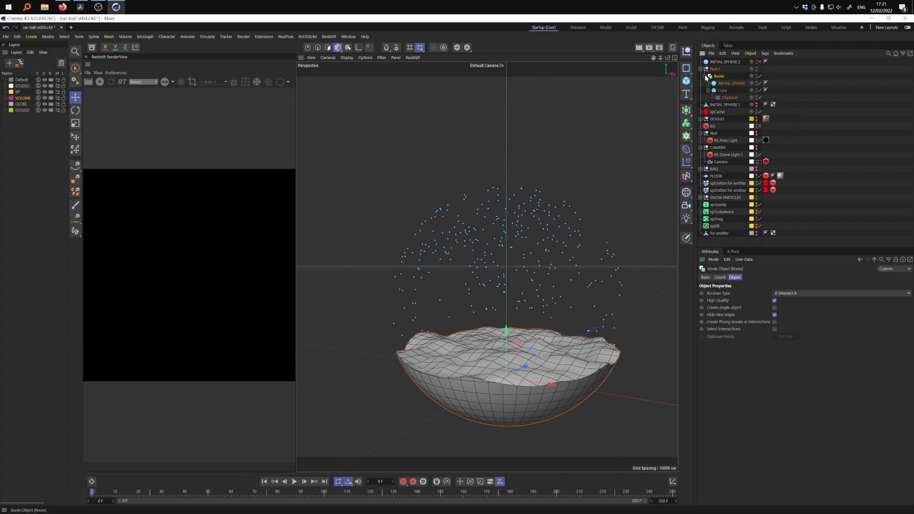
- Collapse the Boole, add a Cloner, and nest a new Sphere under it
{"action": "left_click", "coordinate": [705, 77]}
{"action": "left_click_drag", "start_coordinate": [498, 356], "coordinate": [537, 322], "text": "alt"}
{"action": "left_click_drag", "start_coordinate": [480, 333], "coordinate": [473, 302], "text": "alt"}
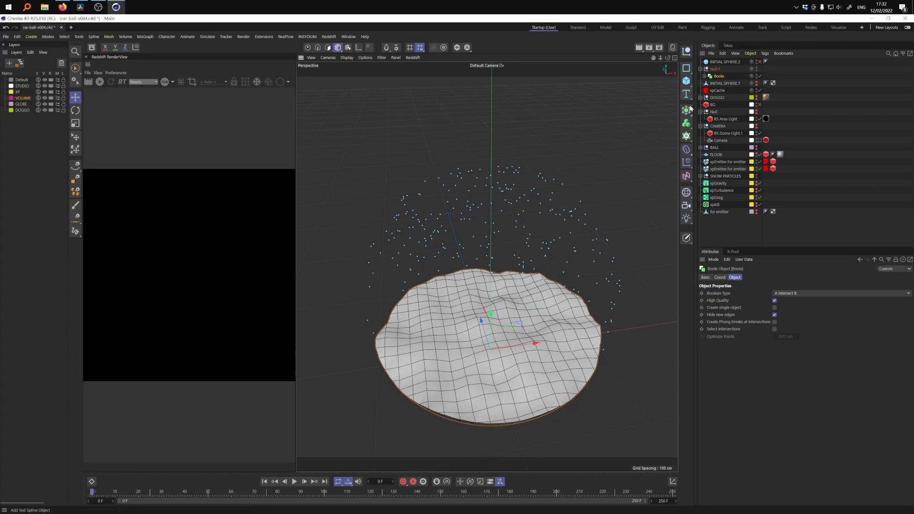
{"action": "left_click", "coordinate": [711, 145]}
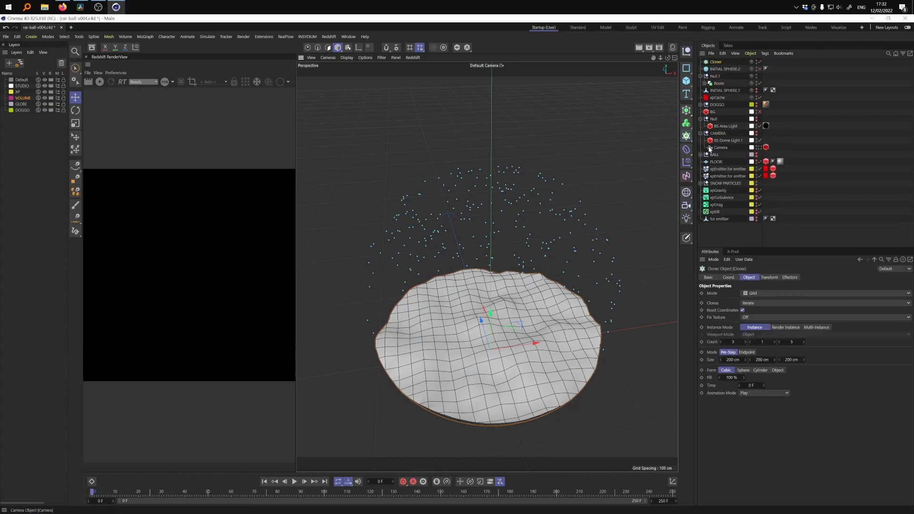
{"action": "left_click", "coordinate": [686, 81]}
{"action": "left_click", "coordinate": [767, 115]}
{"action": "left_click_drag", "start_coordinate": [717, 62], "coordinate": [722, 71]}
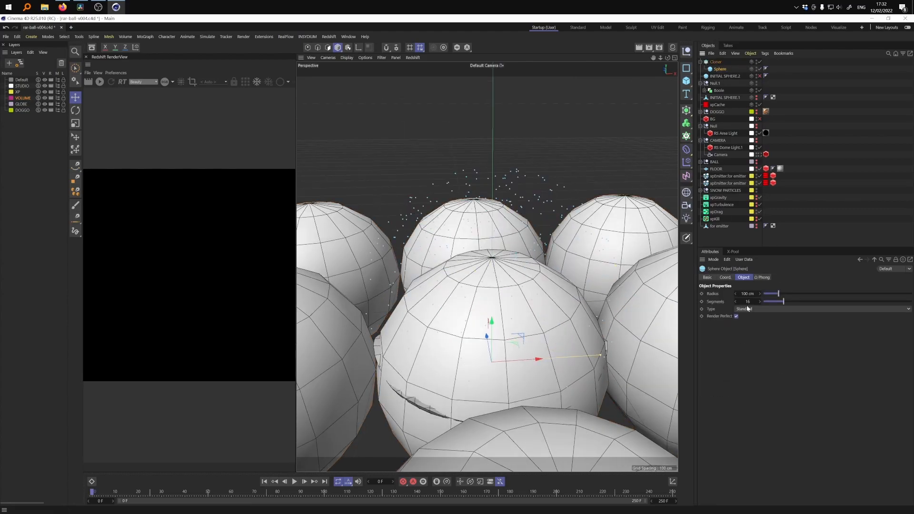
- Reduce the cloned sphere's radius to about 38 cm and set the Cloner's grid size to 78 cm in X and 89 cm in Z
{"action": "left_click_drag", "start_coordinate": [752, 293], "coordinate": [722, 294]}
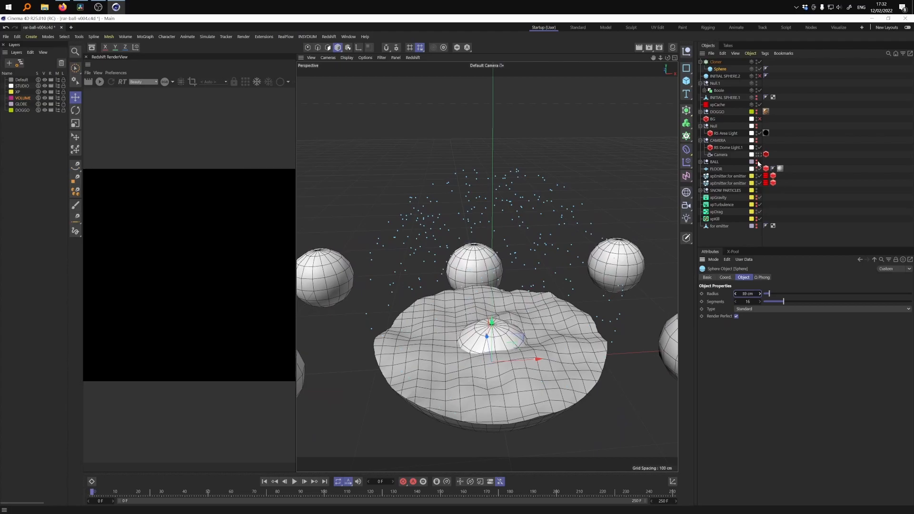
{"action": "left_click", "coordinate": [716, 62]}
{"action": "scroll", "coordinate": [531, 272], "scroll_direction": "down", "scroll_amount": 3}
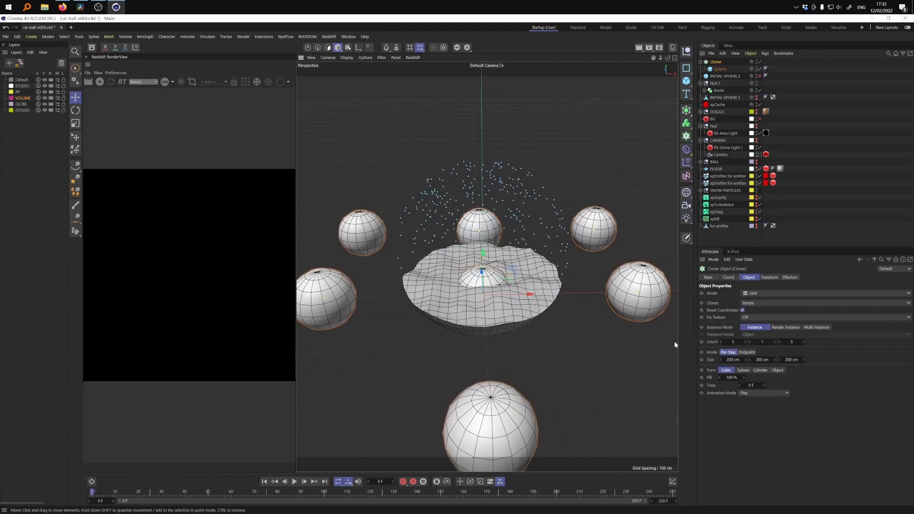
{"action": "left_click_drag", "start_coordinate": [740, 360], "coordinate": [684, 360]}
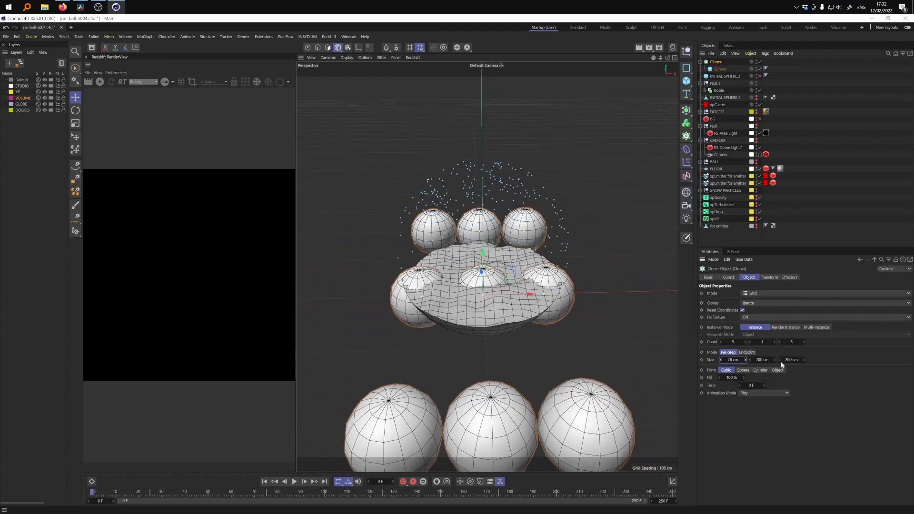
{"action": "left_click_drag", "start_coordinate": [792, 360], "coordinate": [743, 360]}
{"action": "mouse_move", "coordinate": [419, 305]}
{"action": "left_mouse_down", "text": "alt"}
{"action": "mouse_move", "coordinate": [500, 327]}
{"action": "mouse_move", "coordinate": [578, 321]}
{"action": "left_mouse_up", "text": "alt"}
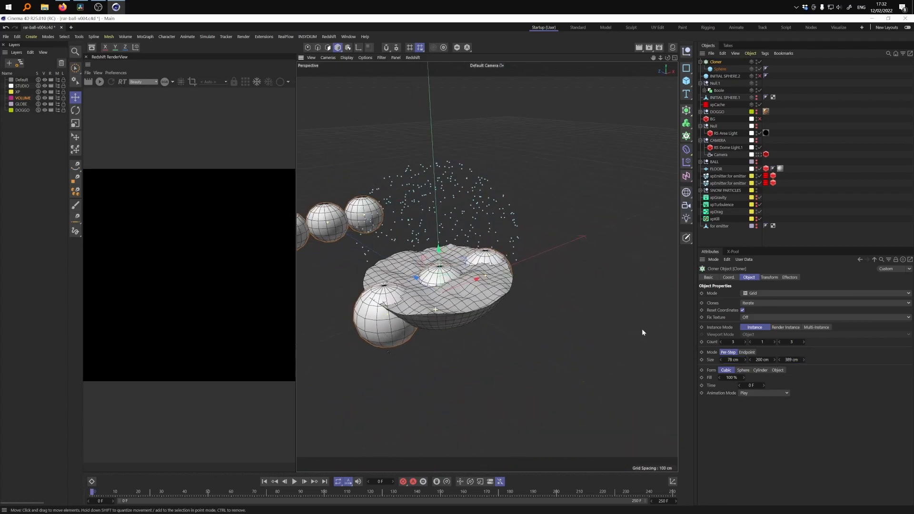
- Add a Random effector to the Cloner with an X position variation of 35 cm and a uniform scale variation of 0.26
{"action": "left_click", "coordinate": [687, 162]}
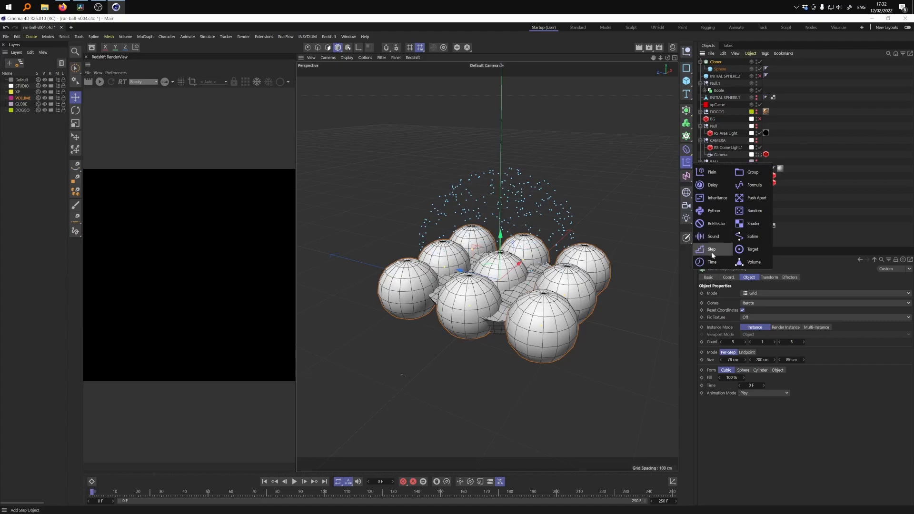
{"action": "left_click", "coordinate": [762, 213]}
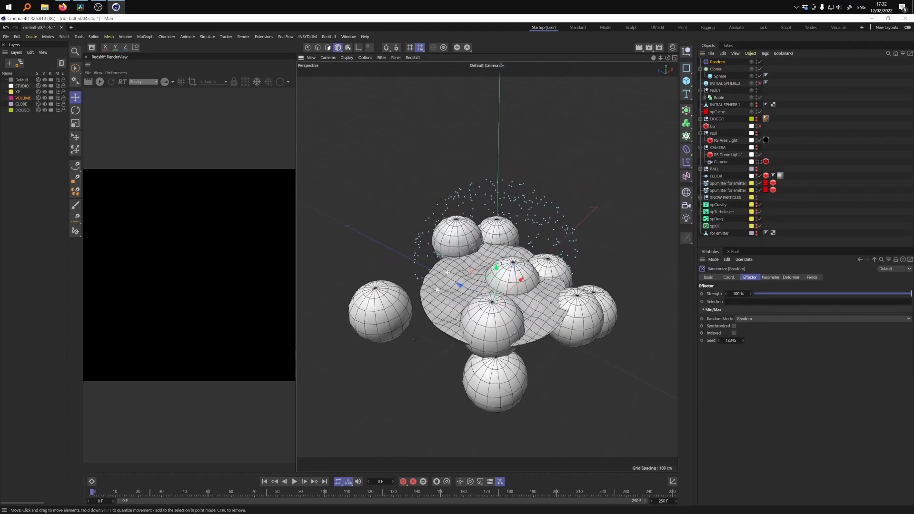
{"action": "left_click", "coordinate": [715, 69]}
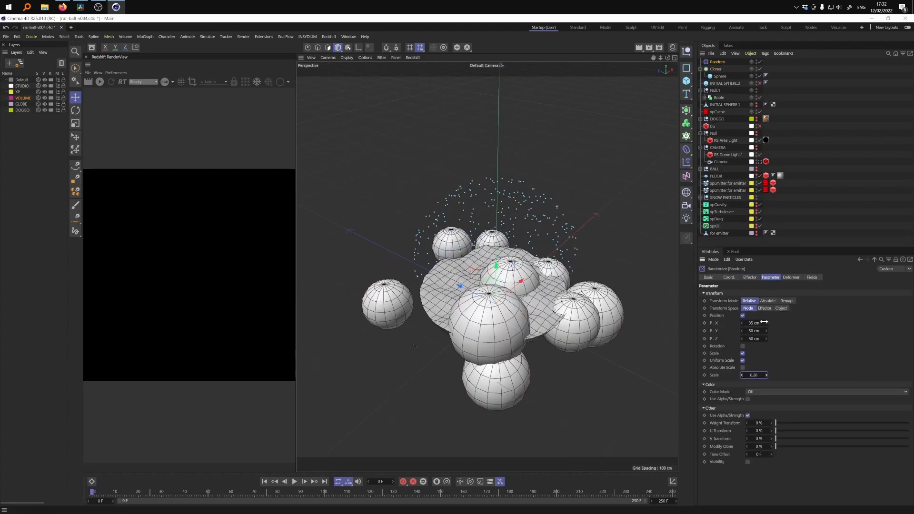
- Set the Cloner's grid count to 6 in X and Z, and tighten its spacing to about 46 cm in X and 47 cm in Z
{"action": "left_click", "coordinate": [745, 342]}
{"action": "left_click", "coordinate": [803, 341]}
{"action": "left_click_drag", "start_coordinate": [495, 267], "coordinate": [495, 324], "text": "alt"}
{"action": "scroll", "coordinate": [495, 285], "scroll_direction": "down", "scroll_amount": 3}
{"action": "left_click_drag", "start_coordinate": [803, 360], "coordinate": [804, 379]}
{"action": "left_click_drag", "start_coordinate": [745, 360], "coordinate": [745, 379]}
{"action": "left_click_drag", "start_coordinate": [519, 266], "coordinate": [571, 224], "text": "alt"}
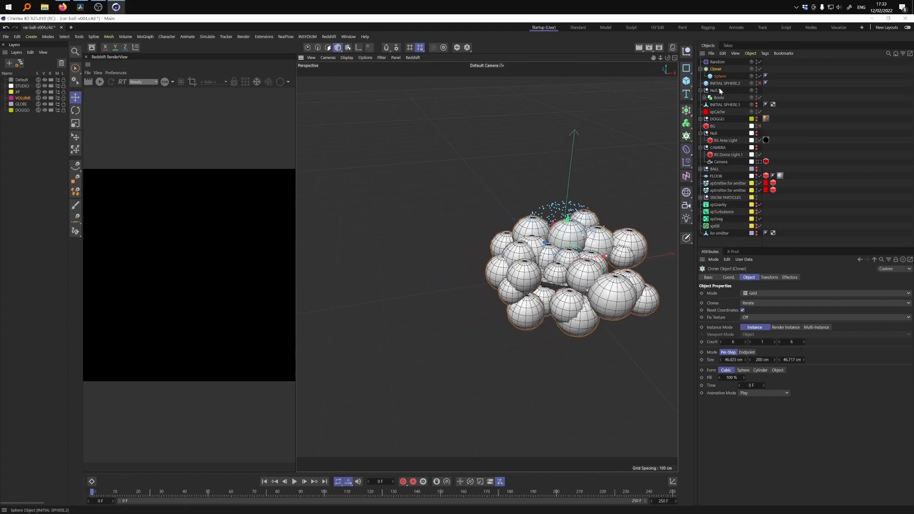
- Place the Cloner inside a Volume Builder and nest the builder under a Volume Mesher
{"action": "left_click", "coordinate": [718, 62]}
{"action": "left_click", "coordinate": [715, 69]}
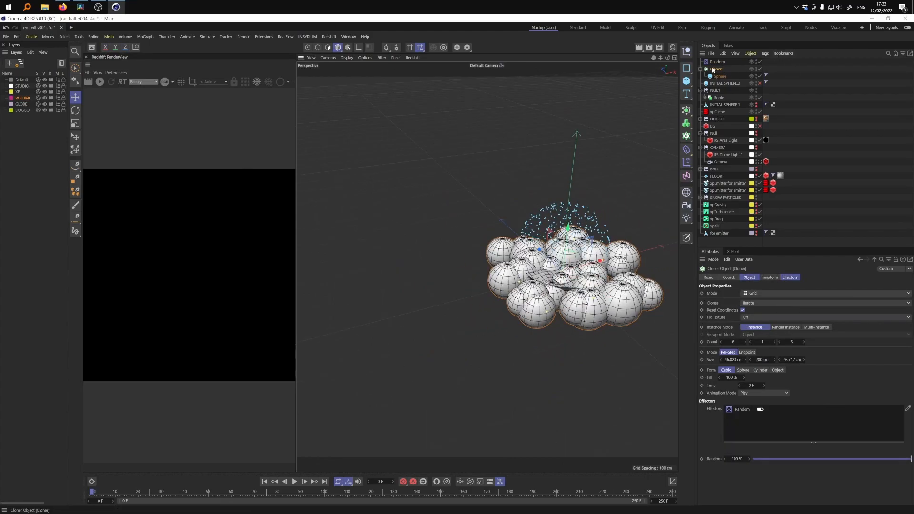
{"action": "left_click", "coordinate": [689, 128]}
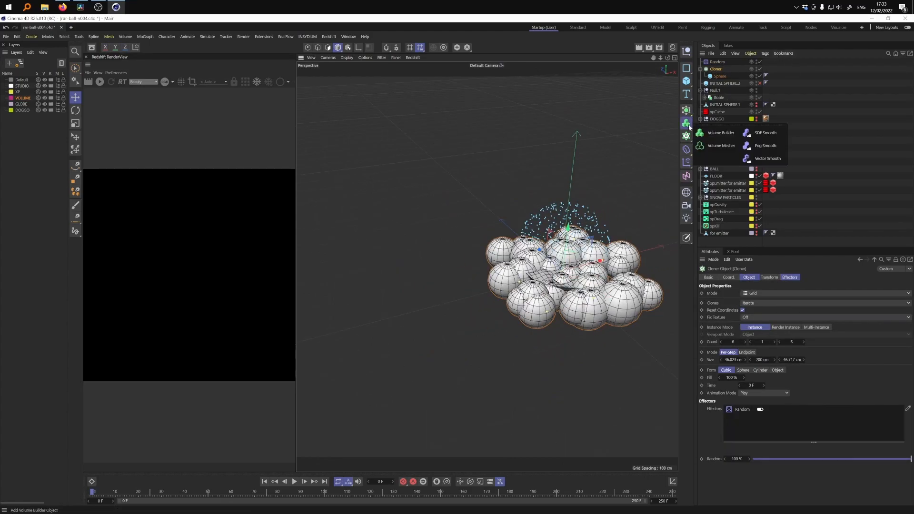
{"action": "left_click", "coordinate": [714, 127]}
{"action": "left_click_drag", "start_coordinate": [716, 75], "coordinate": [730, 72]}
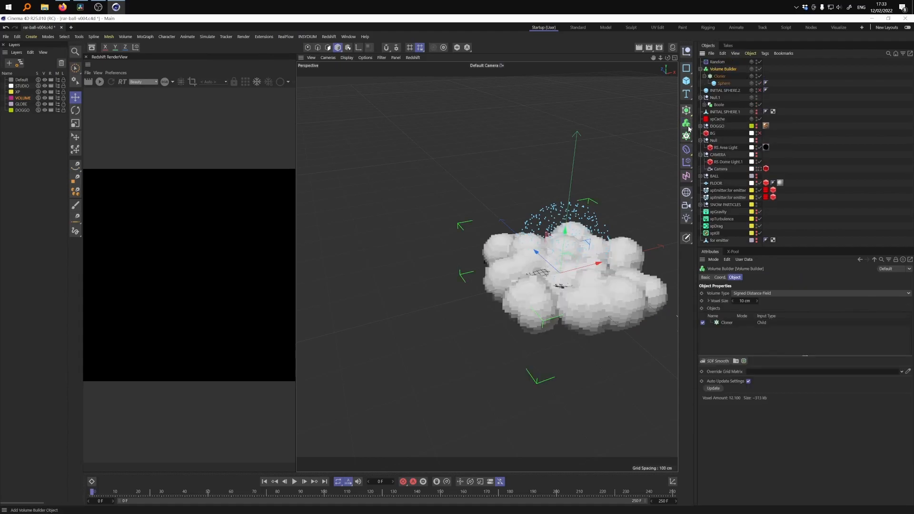
{"action": "left_click", "coordinate": [688, 128]}
{"action": "left_click", "coordinate": [717, 144]}
{"action": "left_click_drag", "start_coordinate": [721, 76], "coordinate": [731, 71]}
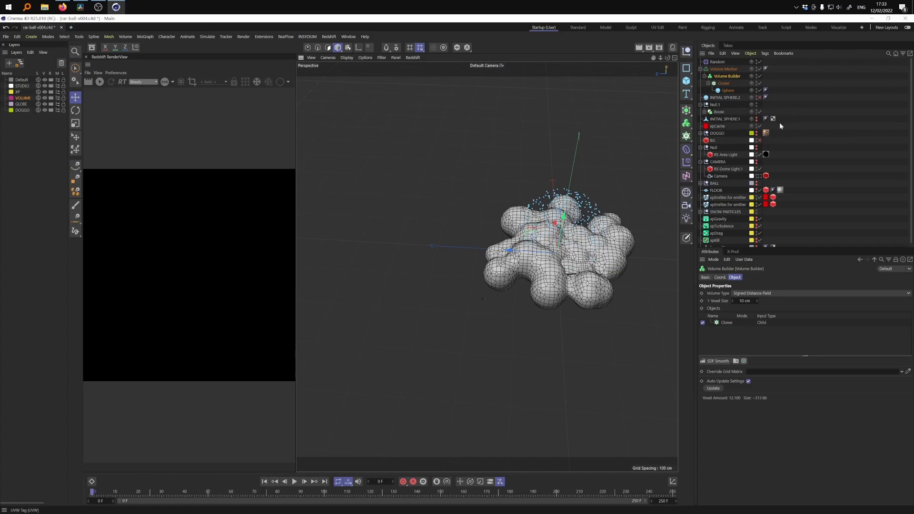
- Link the Boole's INITIAL SPHERE into the Volume Builder's object list and set its mode to Intersect
{"action": "left_click", "coordinate": [704, 112]}
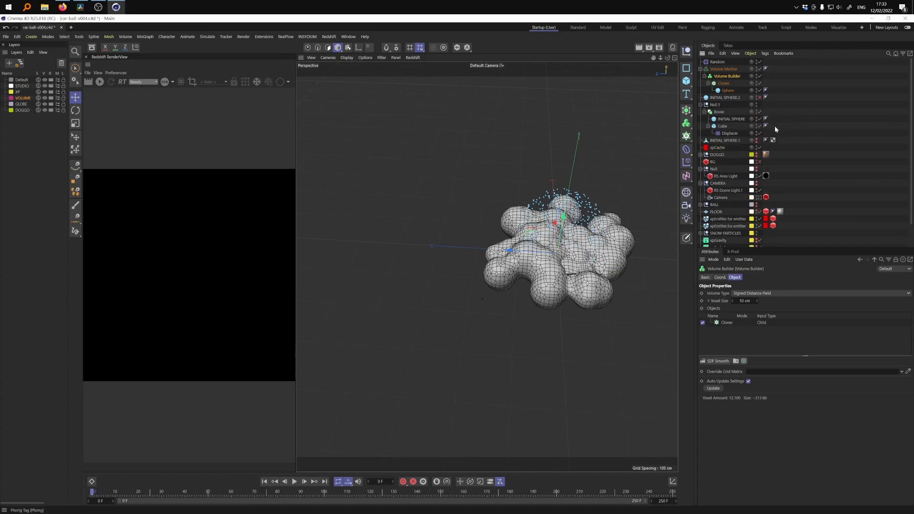
{"action": "left_click", "coordinate": [728, 119]}
{"action": "left_click_drag", "start_coordinate": [732, 324], "coordinate": [733, 323]}
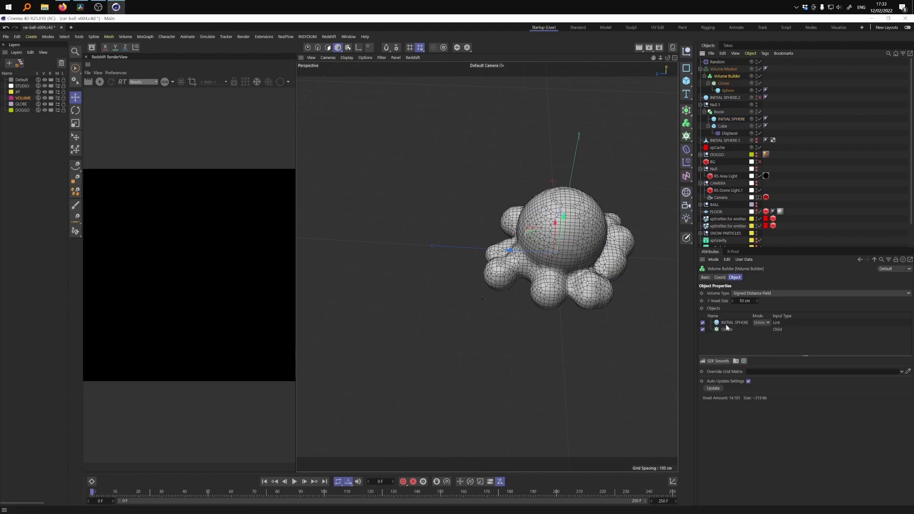
{"action": "left_click", "coordinate": [767, 324]}
{"action": "left_click", "coordinate": [767, 344]}
{"action": "left_click_drag", "start_coordinate": [563, 261], "coordinate": [495, 224], "text": "alt"}
{"action": "key", "text": "o"}
- Set the Volume Builder's Voxel Size to 4 cm, and add an SDF Smooth filter with a lowered strength
{"action": "left_click", "coordinate": [750, 302]}
{"action": "type", "text": "4"}
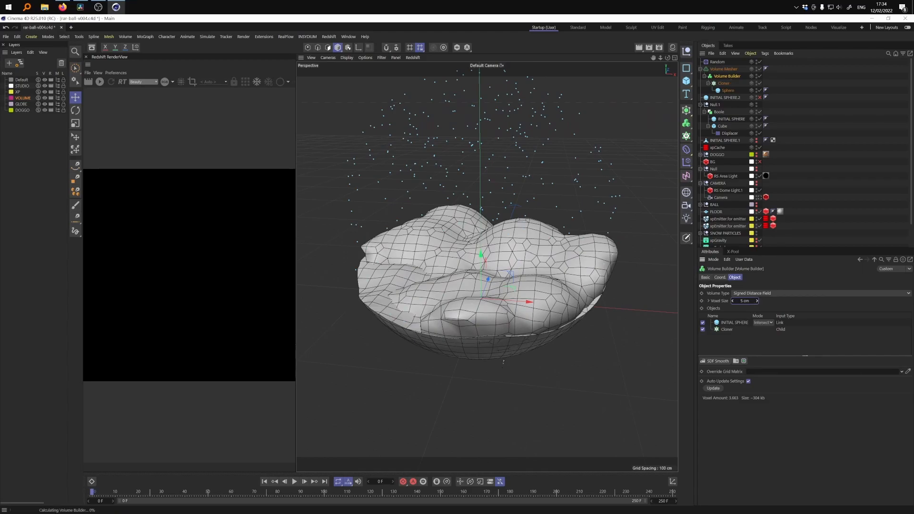
{"action": "key", "text": "Return"}
{"action": "left_click", "coordinate": [717, 361]}
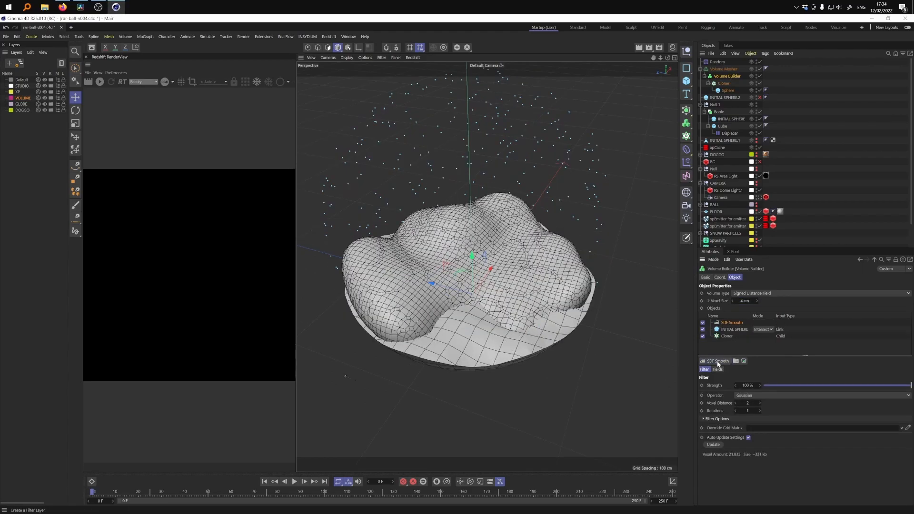
{"action": "mouse_move", "coordinate": [775, 386]}
{"action": "left_mouse_down"}
{"action": "mouse_move", "coordinate": [766, 385]}
{"action": "mouse_move", "coordinate": [781, 384]}
{"action": "left_mouse_up"}
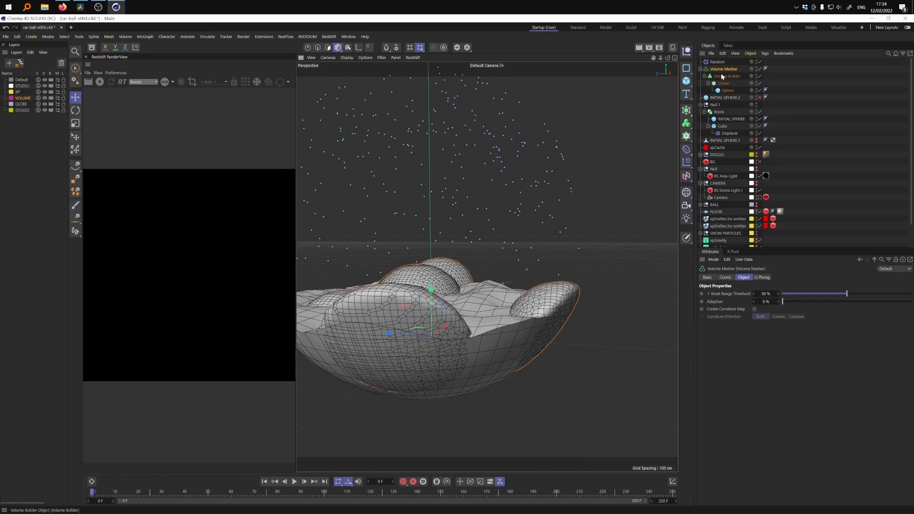
{"action": "left_click_drag", "start_coordinate": [447, 240], "coordinate": [402, 276], "text": "alt"}
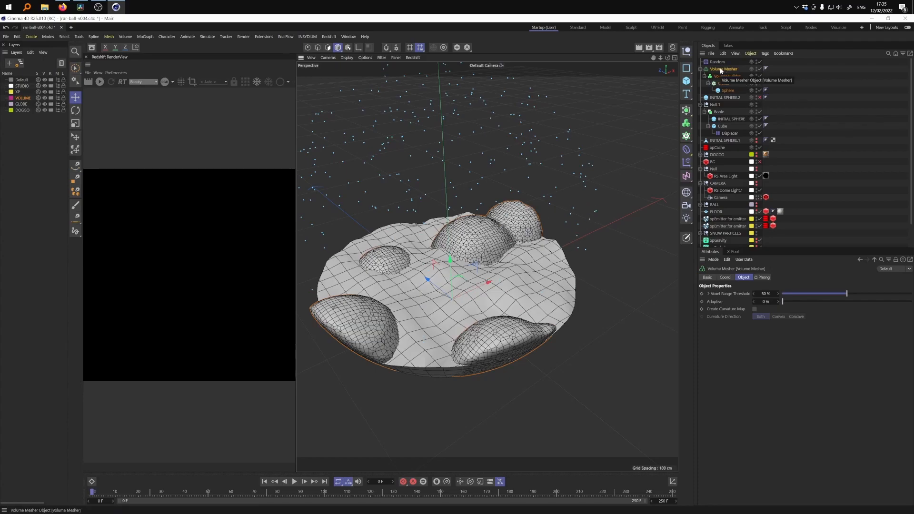
- Create a polygon copy of the Volume Mesher with Current State to Object and collapse the original hierarchy
{"action": "right_click", "coordinate": [721, 71]}
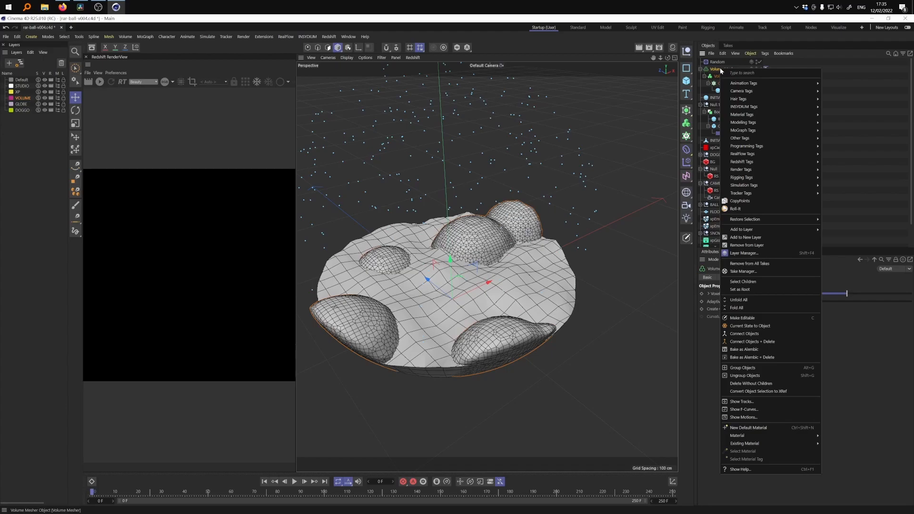
{"action": "left_click", "coordinate": [769, 327]}
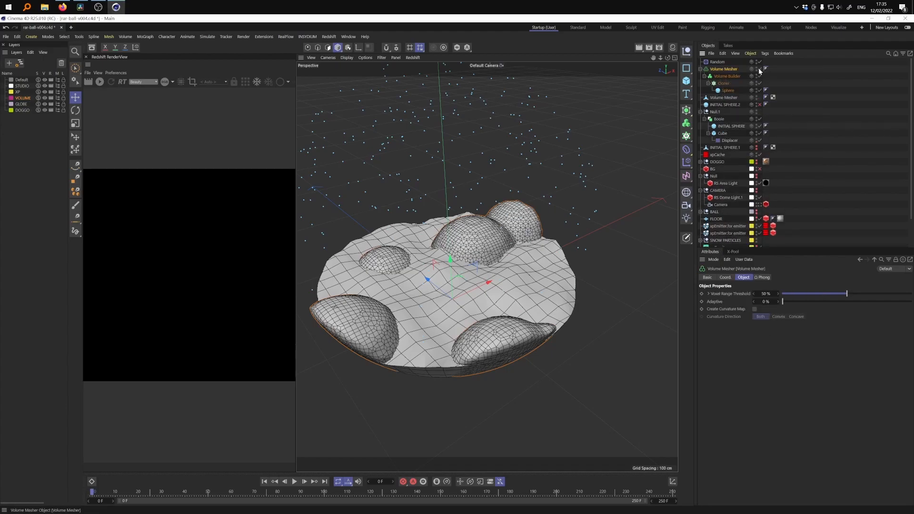
{"action": "left_click", "coordinate": [701, 70]}
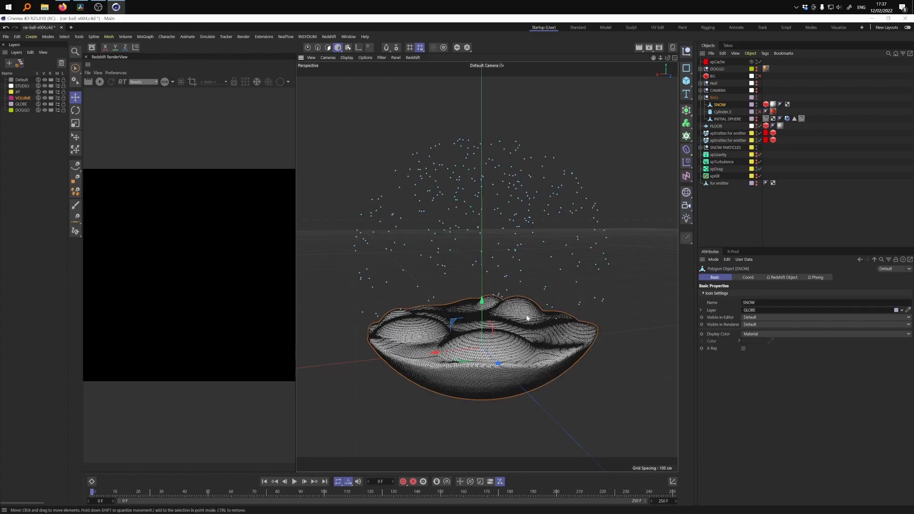
{"action": "left_click_drag", "start_coordinate": [548, 317], "coordinate": [557, 285], "text": "alt"}
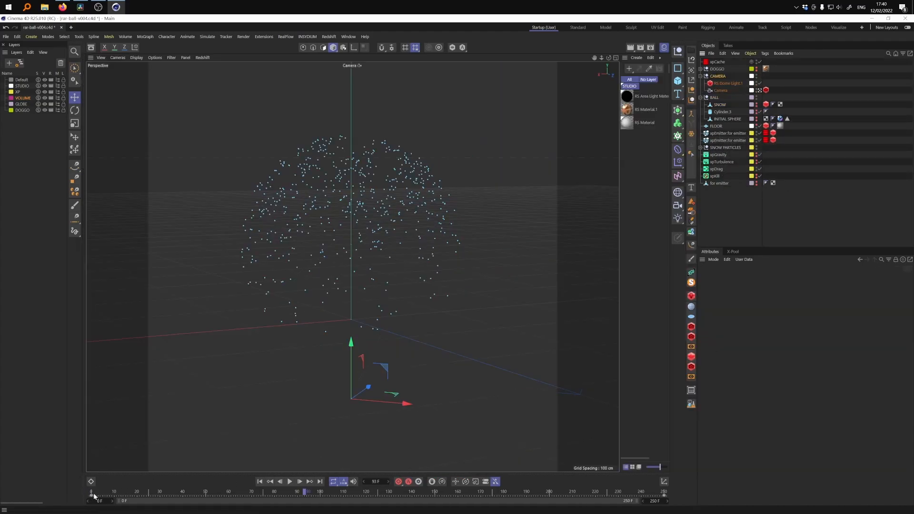
- Rewind the timeline to frame 0 and show the BALL group's INITIAL SPHERE in the viewport
{"action": "left_click_drag", "start_coordinate": [94, 495], "coordinate": [8, 493]}
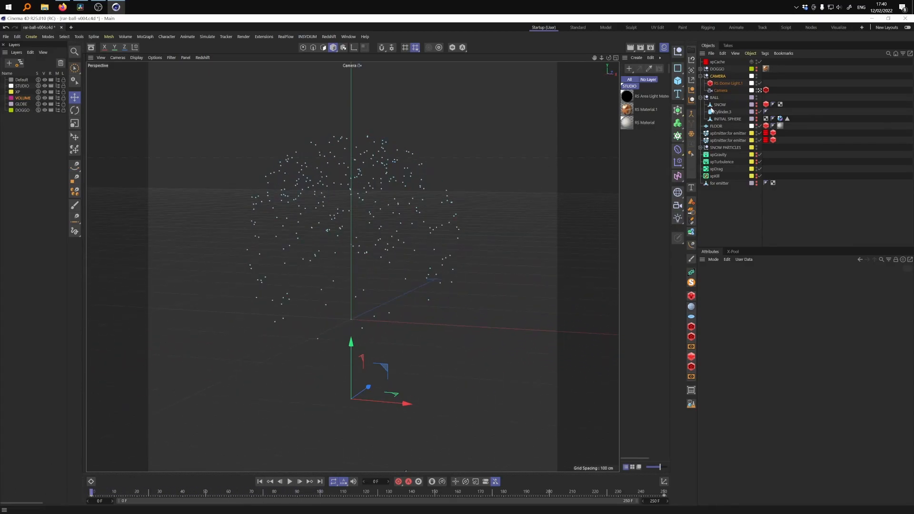
{"action": "left_click", "coordinate": [756, 117]}
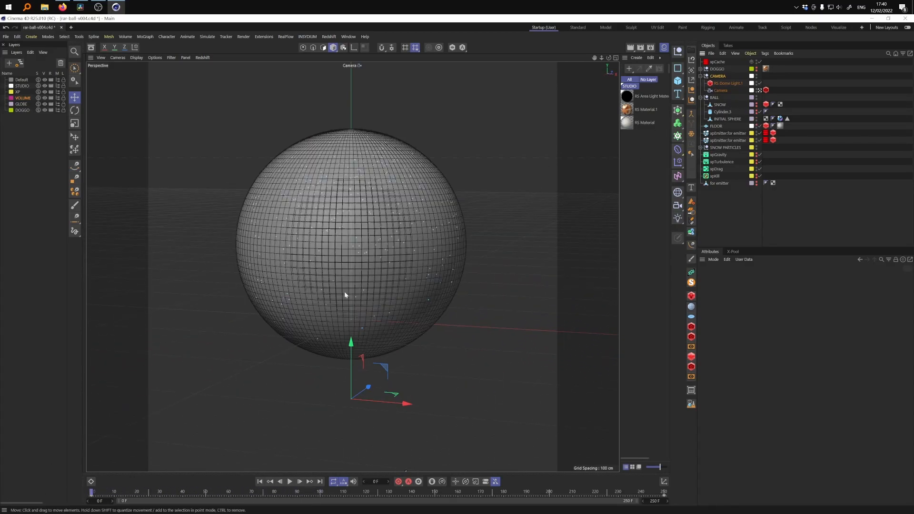
{"action": "left_click_drag", "start_coordinate": [106, 494], "coordinate": [83, 484]}
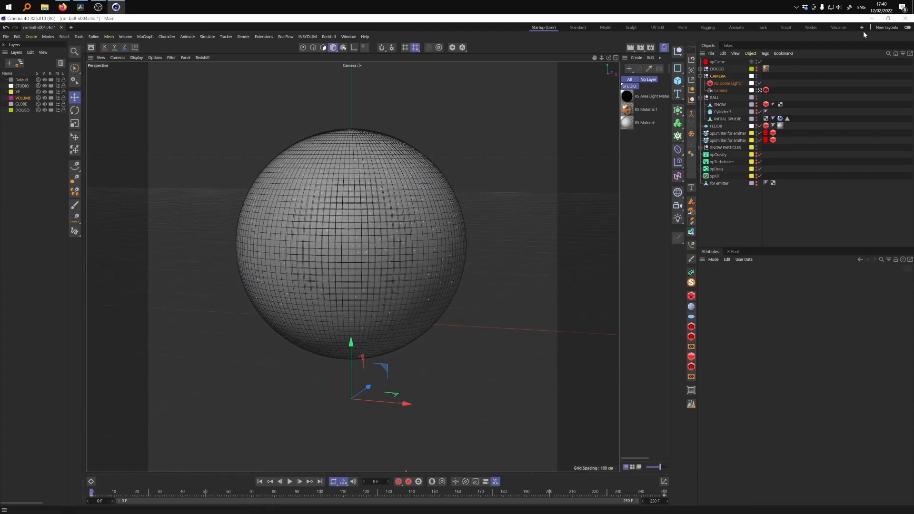
- Show the SNOW mesh and the base cylinder in the viewport, and hide the INITIAL SPHERE
{"action": "left_click", "coordinate": [757, 106]}
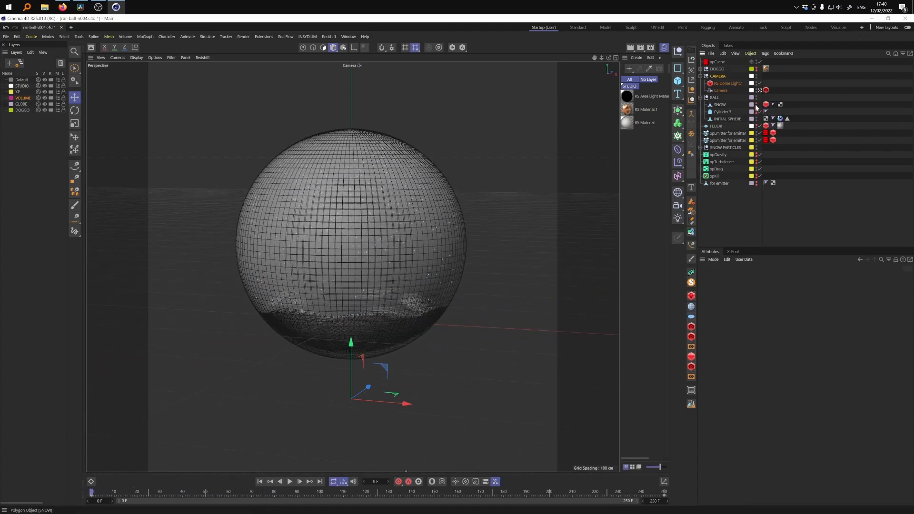
{"action": "left_click", "coordinate": [756, 120]}
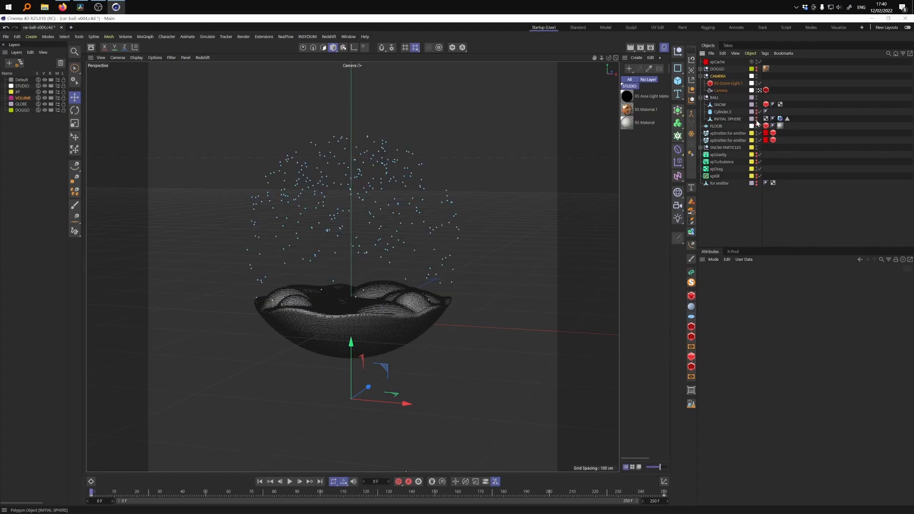
{"action": "left_click_drag", "start_coordinate": [374, 300], "coordinate": [365, 323], "text": "alt"}
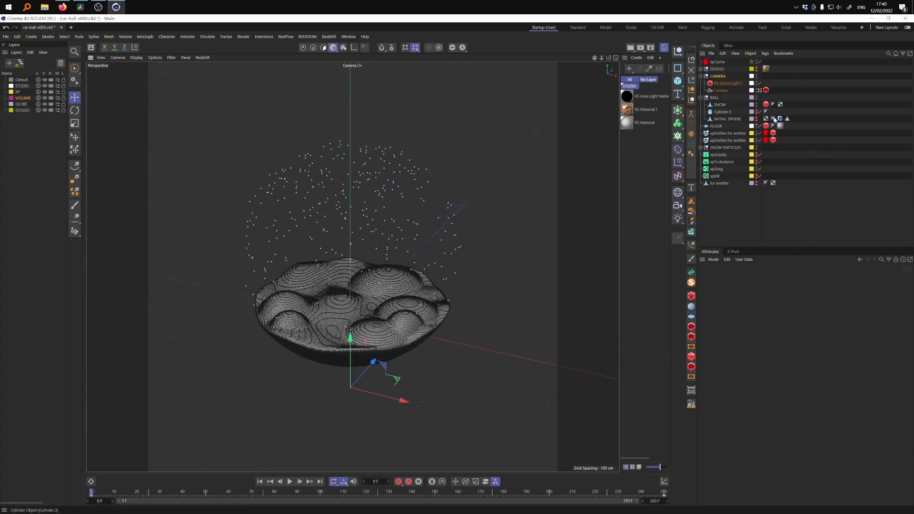
{"action": "left_click", "coordinate": [757, 113]}
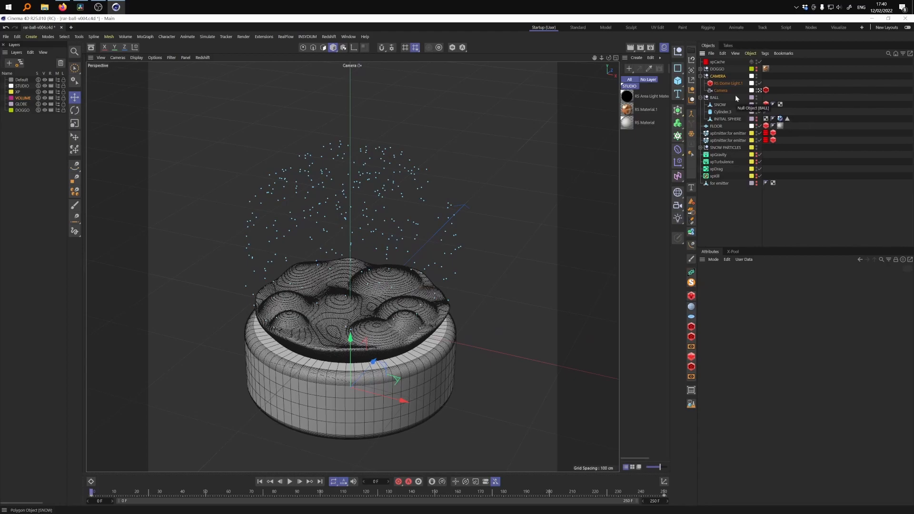
{"action": "middle_click_drag", "start_coordinate": [403, 308], "coordinate": [418, 252], "text": "alt"}
{"action": "left_click_drag", "start_coordinate": [418, 253], "coordinate": [399, 240], "text": "alt"}
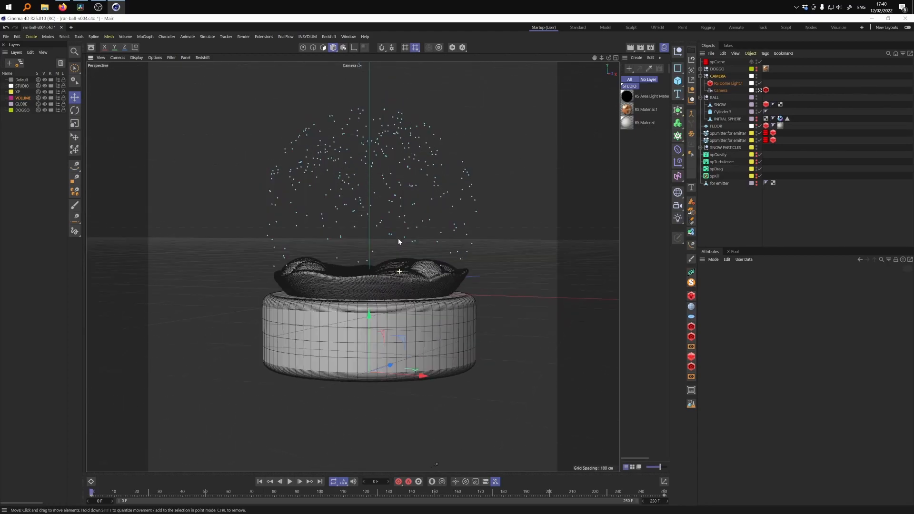
{"action": "middle_click_drag", "start_coordinate": [373, 266], "coordinate": [391, 279], "text": "alt"}
{"action": "left_click_drag", "start_coordinate": [390, 280], "coordinate": [413, 291], "text": "alt"}
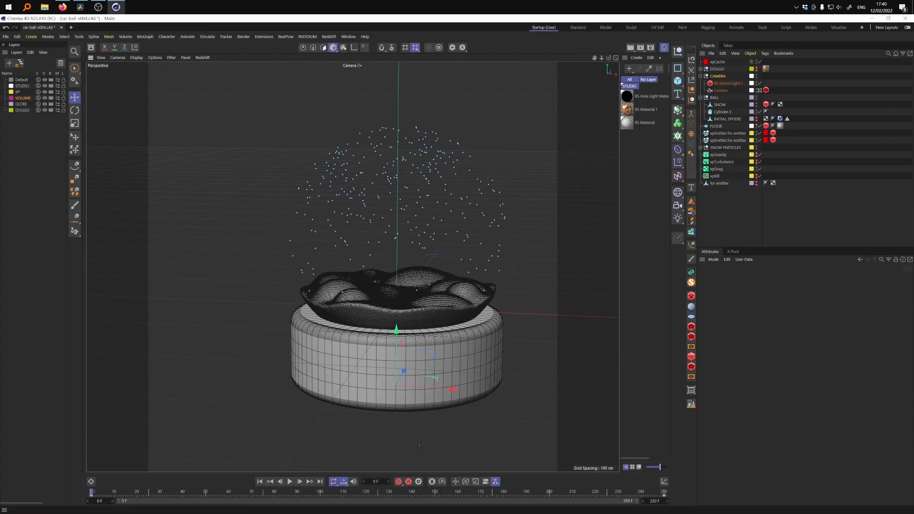
- Add a cylinder about 84 cm in radius and 65 cm high above the snow bowl, and increase its rotation segments
{"action": "left_click", "coordinate": [678, 81]}
{"action": "left_click", "coordinate": [752, 92]}
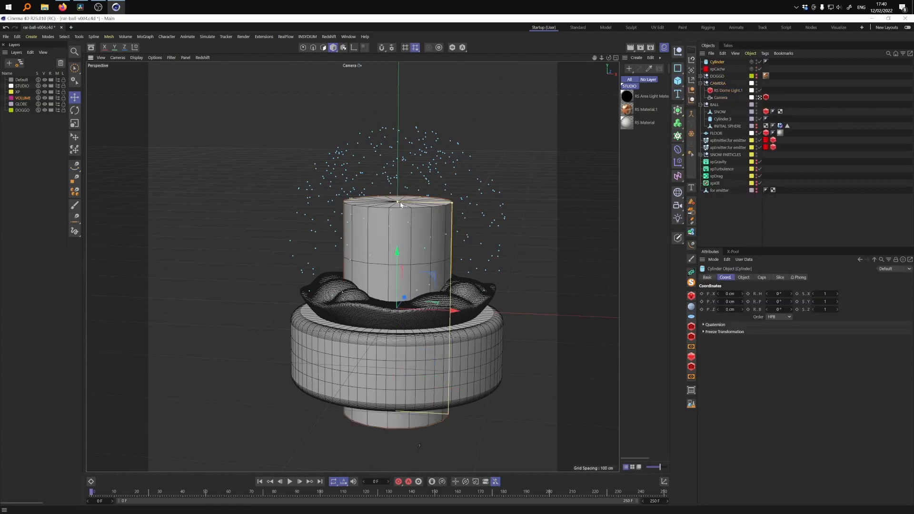
{"action": "left_click_drag", "start_coordinate": [399, 204], "coordinate": [489, 189]}
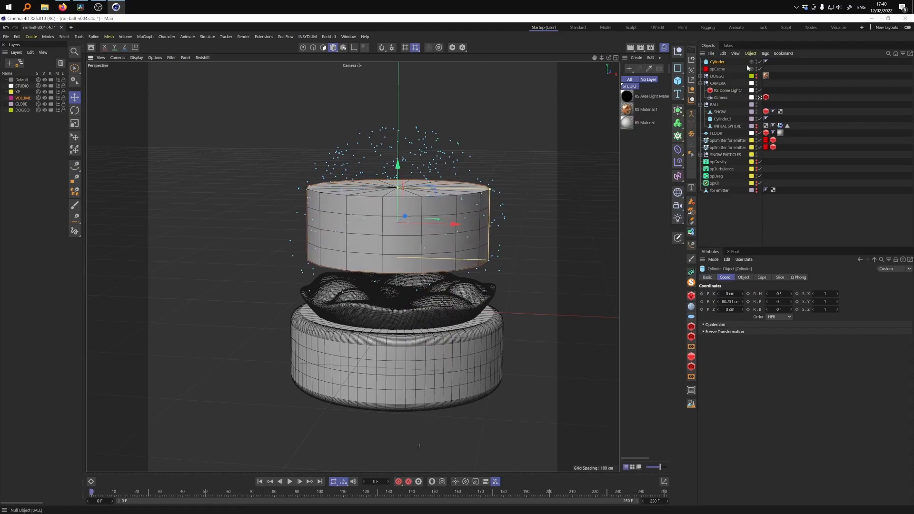
{"action": "left_click", "coordinate": [744, 278]}
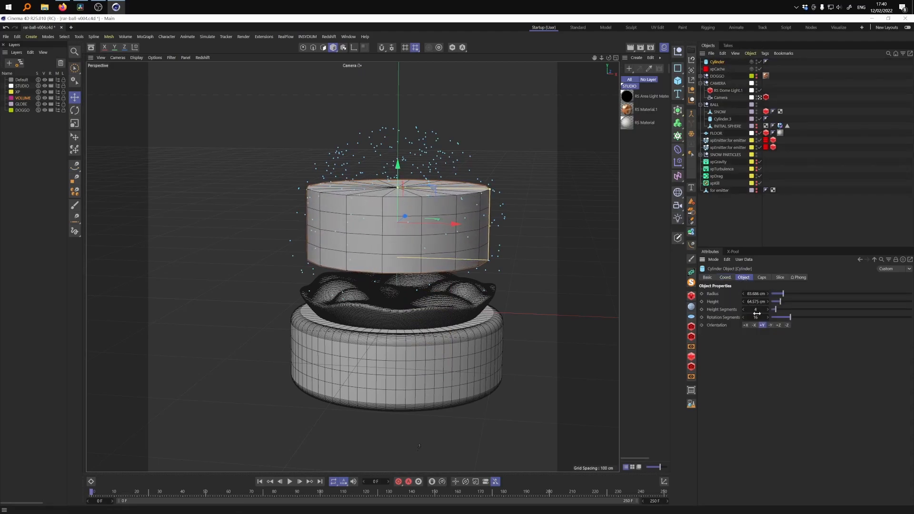
{"action": "left_click_drag", "start_coordinate": [801, 318], "coordinate": [860, 318]}
- Enable a fillet on the new cylinder's caps, adjust the fillet segments, and delete the cylinder
{"action": "left_click", "coordinate": [762, 277]}
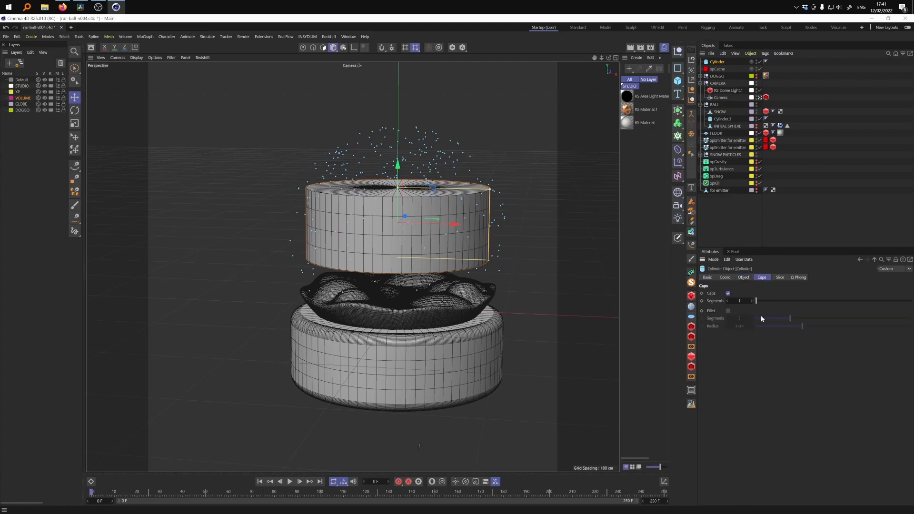
{"action": "left_click", "coordinate": [728, 311]}
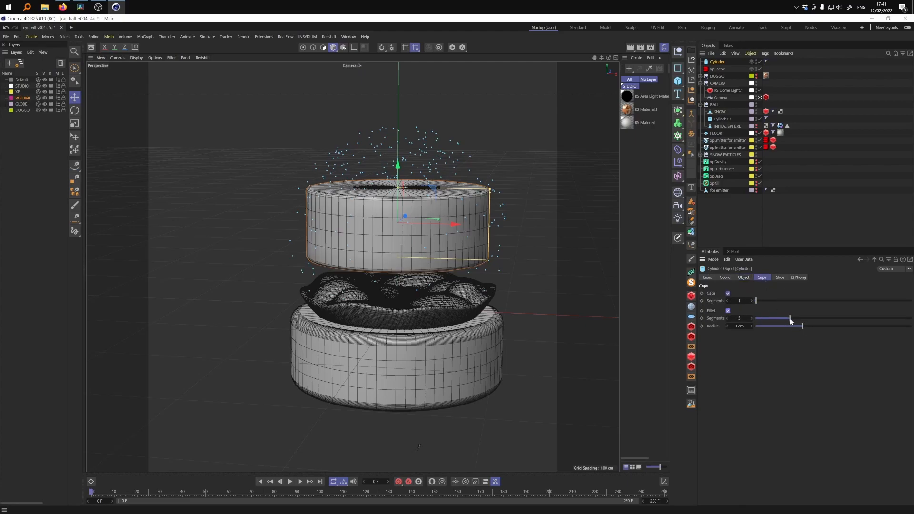
{"action": "mouse_move", "coordinate": [790, 318]}
{"action": "left_mouse_down"}
{"action": "mouse_move", "coordinate": [758, 319]}
{"action": "mouse_move", "coordinate": [786, 318]}
{"action": "left_mouse_up"}
{"action": "left_click", "coordinate": [720, 62]}
{"action": "key", "text": "Delete"}
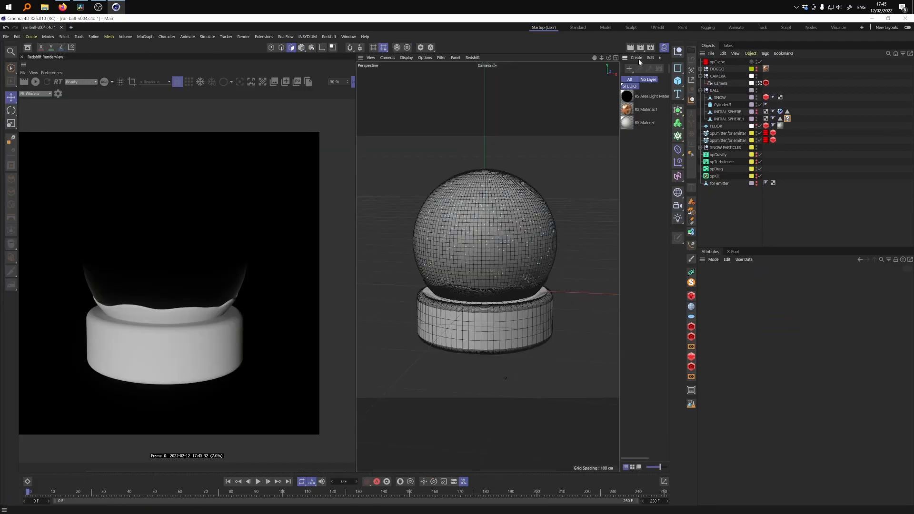
- Create a new Redshift material and name it GLASS
{"action": "left_click", "coordinate": [638, 57]}
{"action": "mouse_move", "coordinate": [670, 76]}
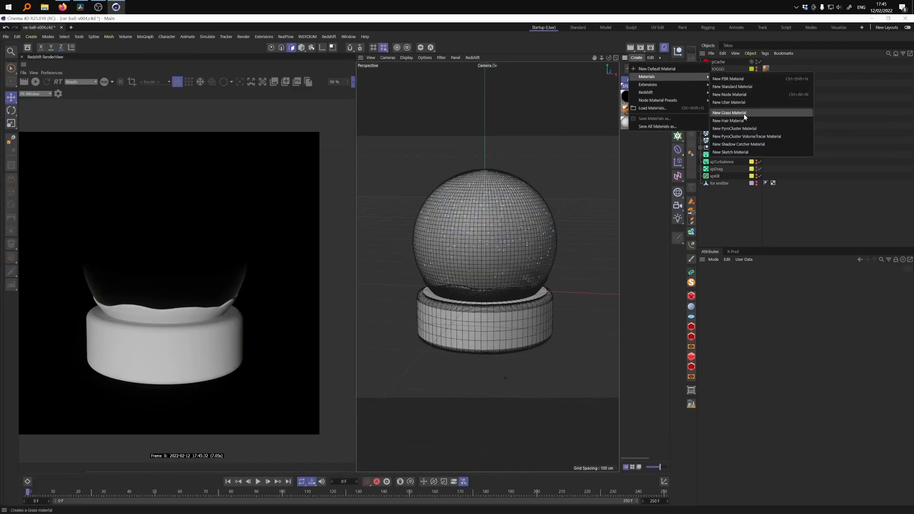
{"action": "mouse_move", "coordinate": [666, 92]}
{"action": "mouse_move", "coordinate": [722, 95]}
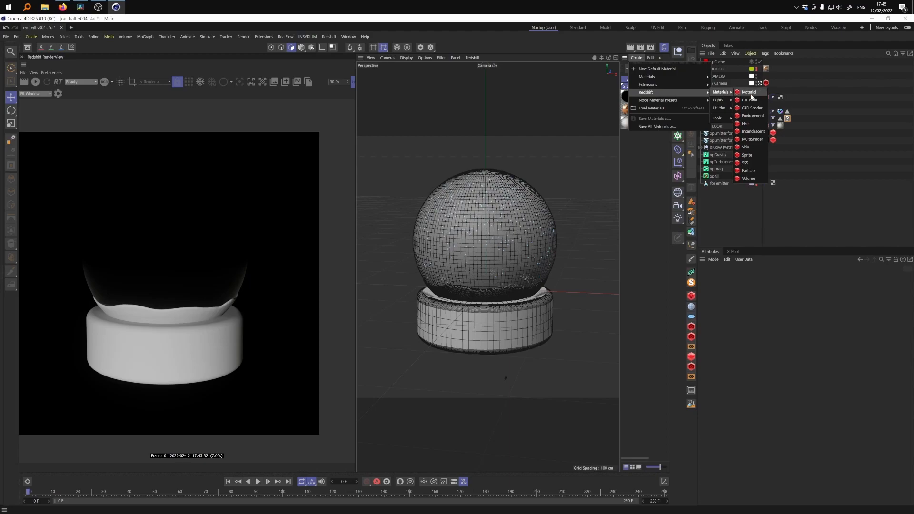
{"action": "left_click", "coordinate": [748, 93]}
{"action": "double_click", "coordinate": [647, 97]}
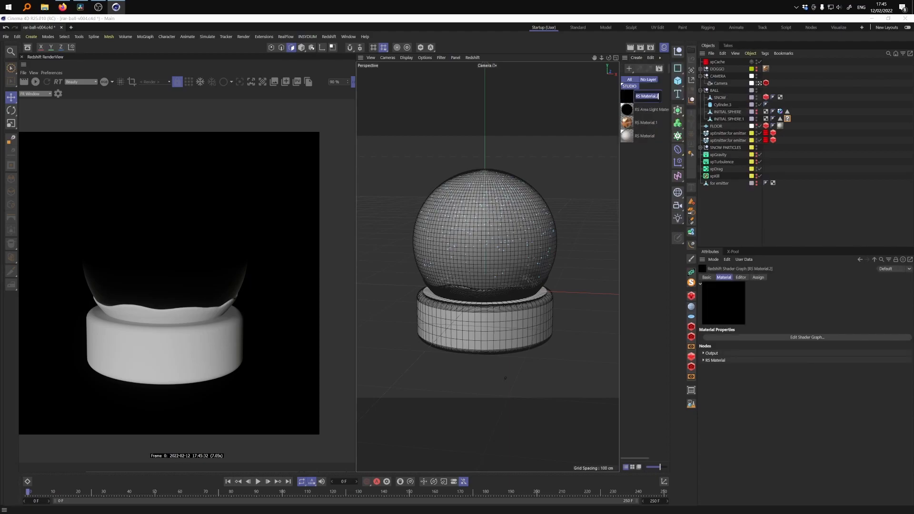
{"action": "type", "text": "GLASS"}
{"action": "key", "text": "Return"}
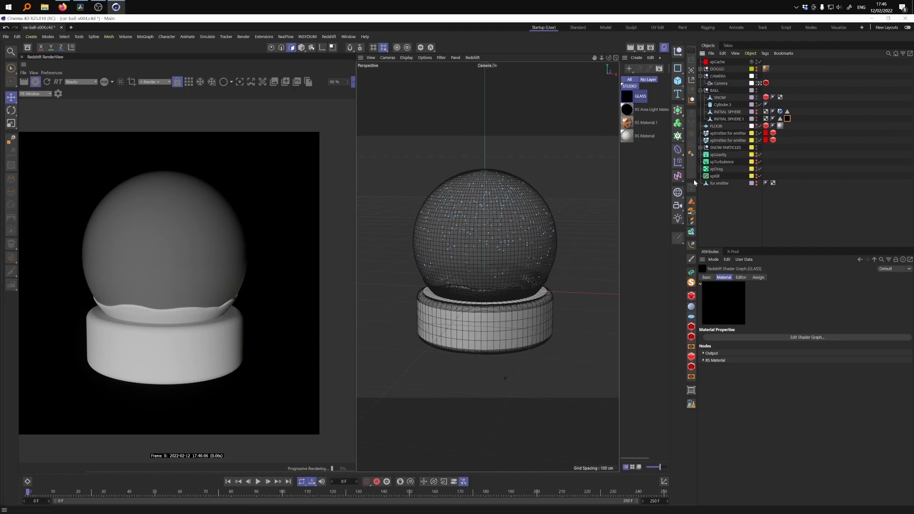
- Add a Redshift dome light textured with GSG_PRO_STUDIOS_METAL_001_sm.exr and set its Saturation to 0
{"action": "left_click", "coordinate": [329, 36]}
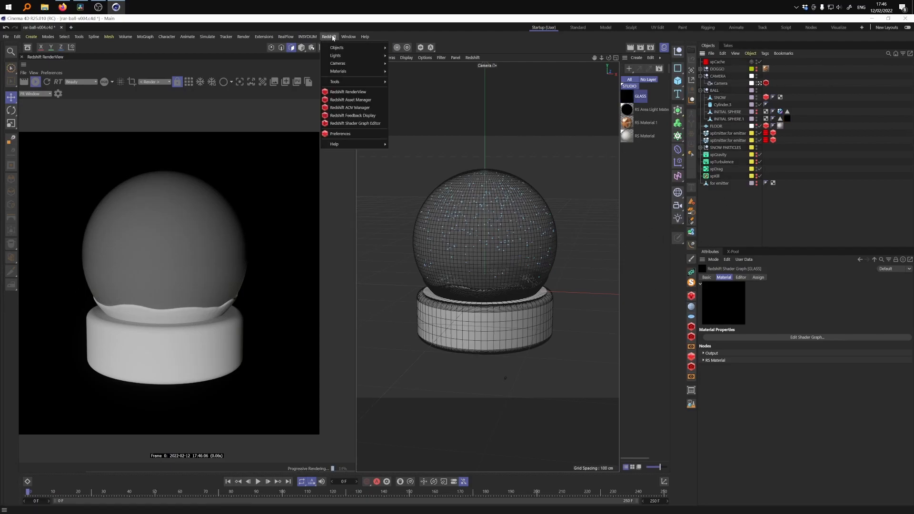
{"action": "mouse_move", "coordinate": [357, 55]}
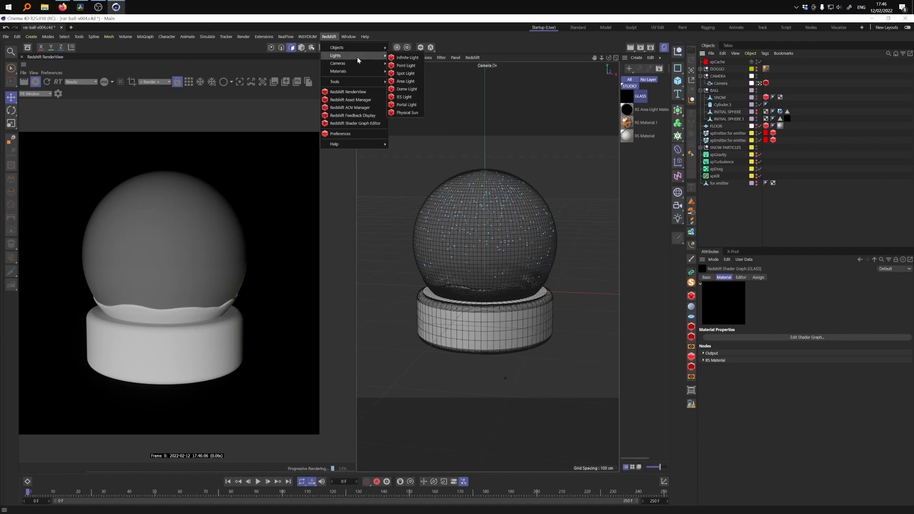
{"action": "left_click", "coordinate": [407, 89]}
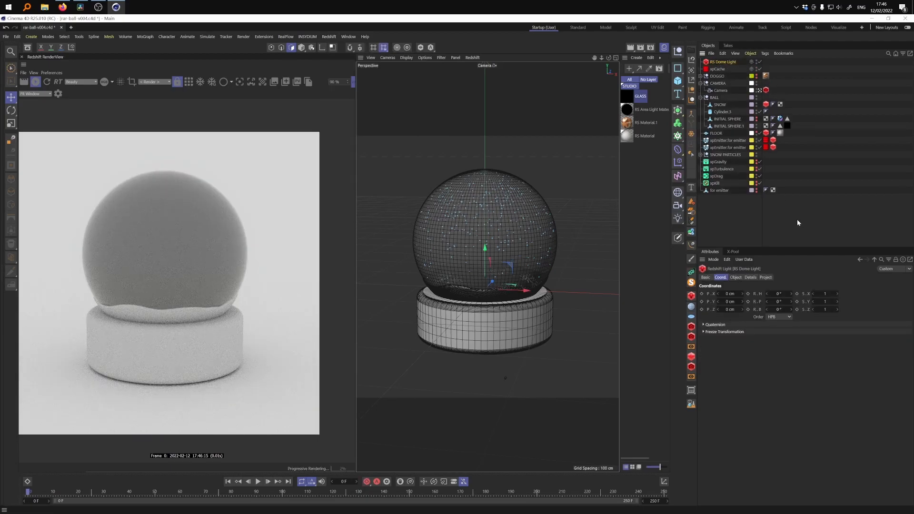
{"action": "left_click", "coordinate": [736, 278]}
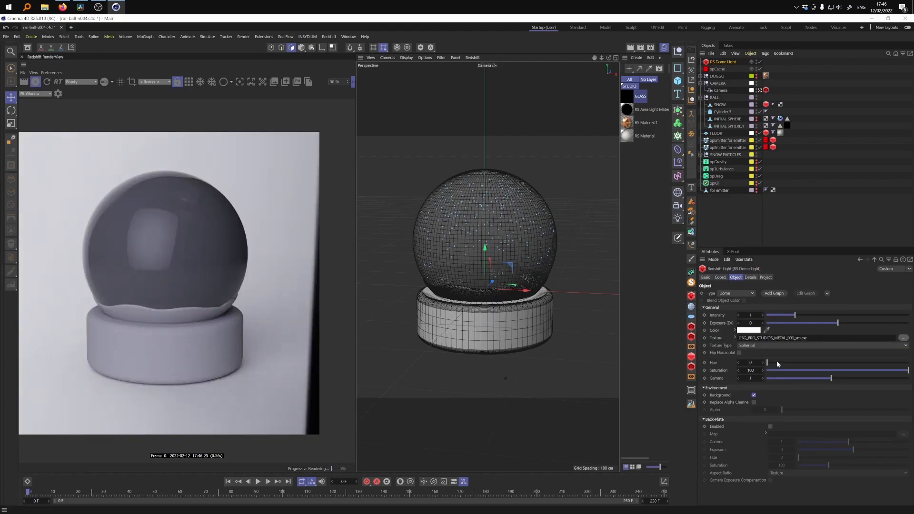
{"action": "left_click_drag", "start_coordinate": [793, 370], "coordinate": [714, 372]}
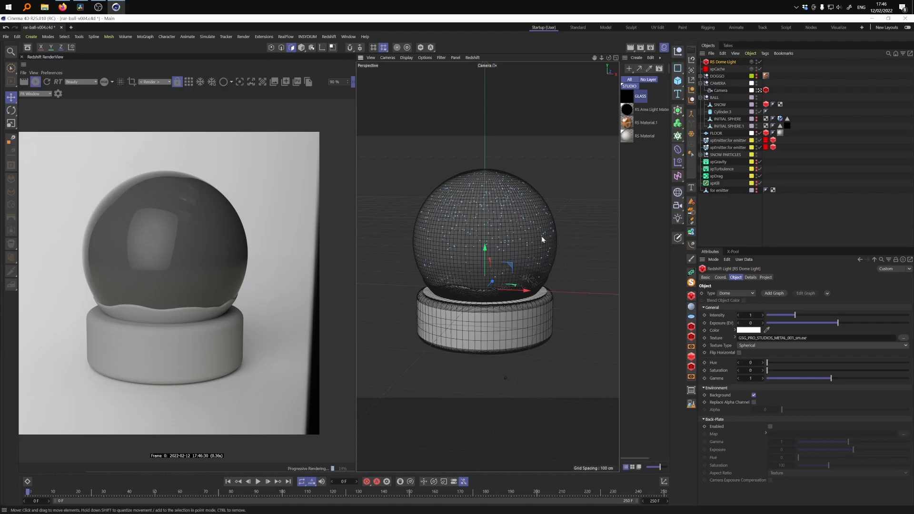
- Nest INITIAL SPHERE.1 under a new Cloth Surface in the BALL group, with a Thickness of 1 cm
{"action": "left_click", "coordinate": [728, 126]}
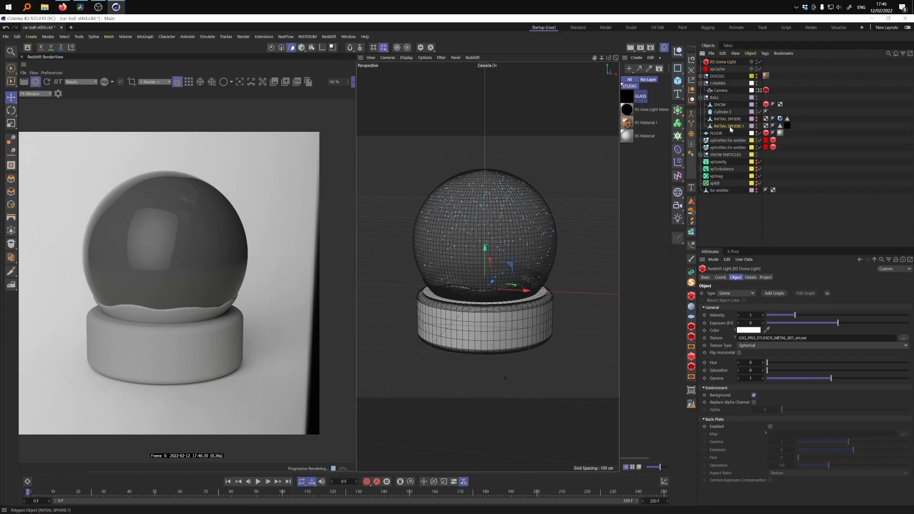
{"action": "left_click", "coordinate": [677, 111]}
{"action": "left_click", "coordinate": [759, 120]}
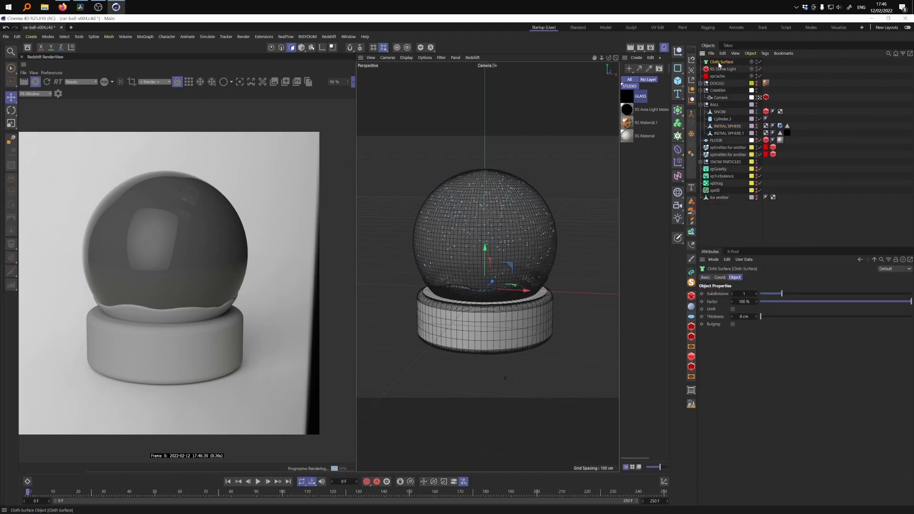
{"action": "left_click_drag", "start_coordinate": [721, 61], "coordinate": [718, 133]}
{"action": "left_click_drag", "start_coordinate": [719, 133], "coordinate": [727, 126]}
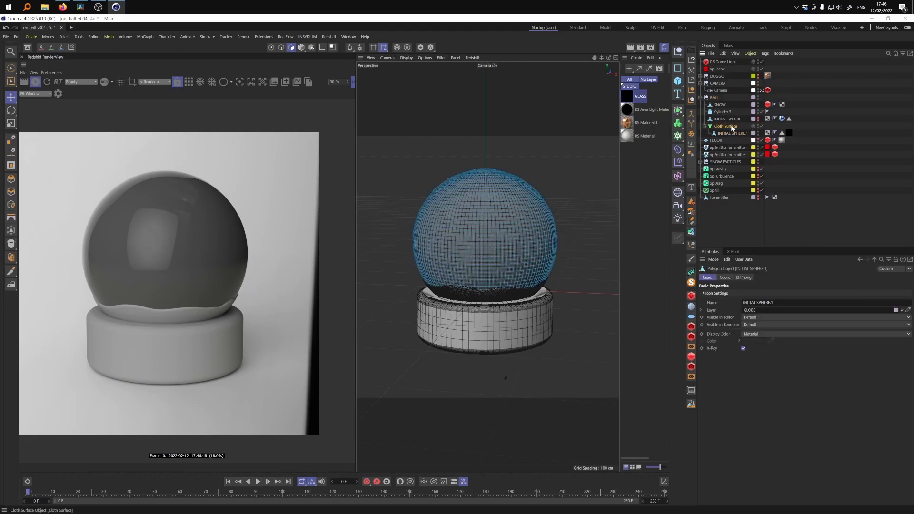
{"action": "left_click", "coordinate": [744, 317]}
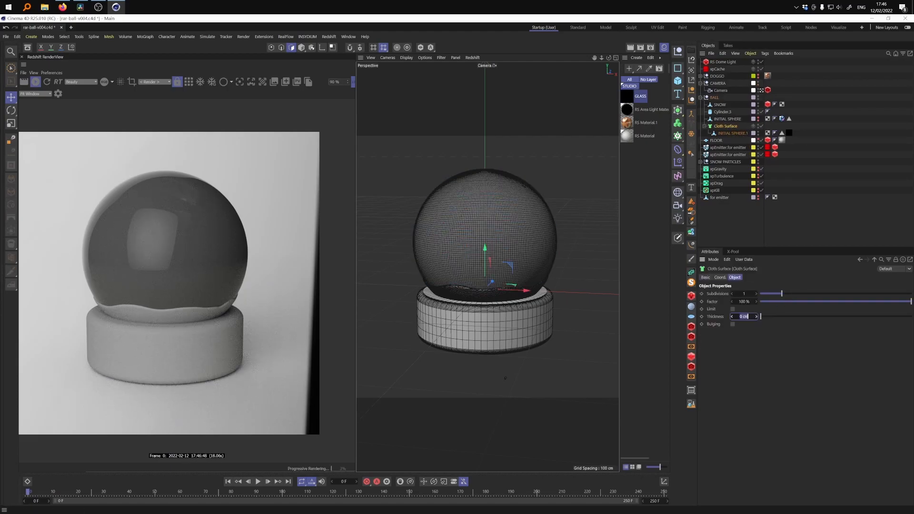
{"action": "type", "text": "1"}
{"action": "key", "text": "Return"}
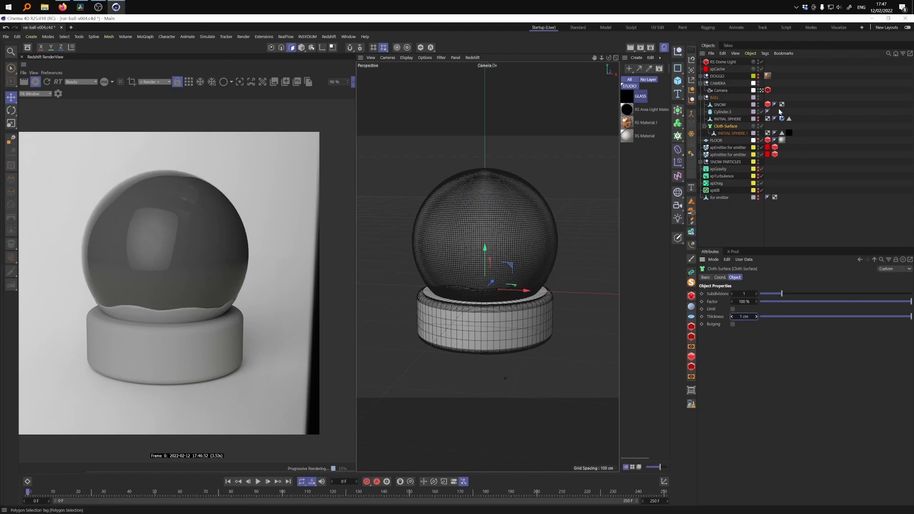
- Scale the INITIAL SPHERE.1 object up slightly as a whole in model mode
{"action": "left_click", "coordinate": [455, 285]}
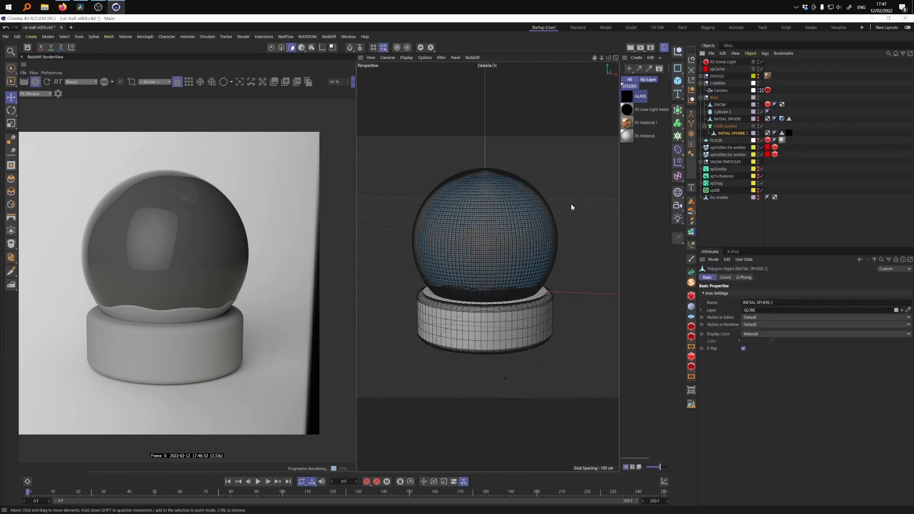
{"action": "key", "text": "t"}
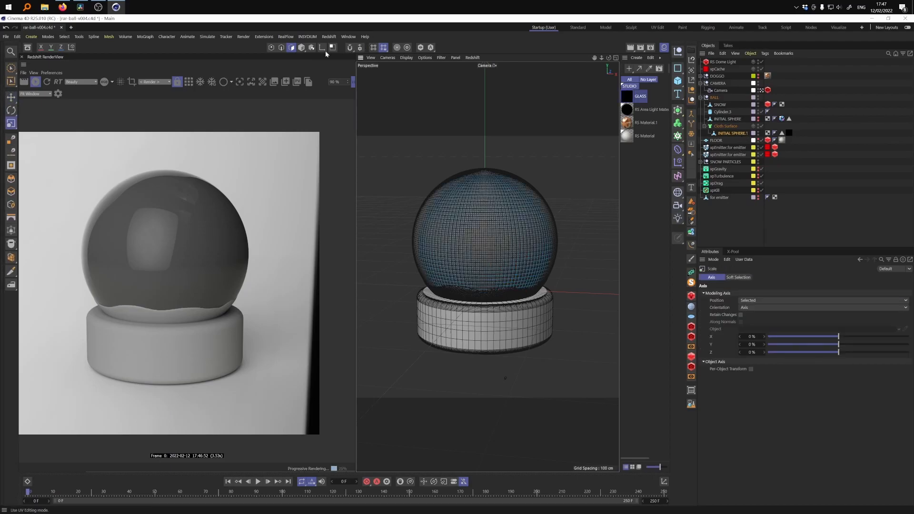
{"action": "left_click", "coordinate": [302, 47]}
{"action": "left_click_drag", "start_coordinate": [559, 179], "coordinate": [567, 183]}
- Apply the Glass preset to the GLASS material's RS Material node
{"action": "double_click", "coordinate": [629, 96]}
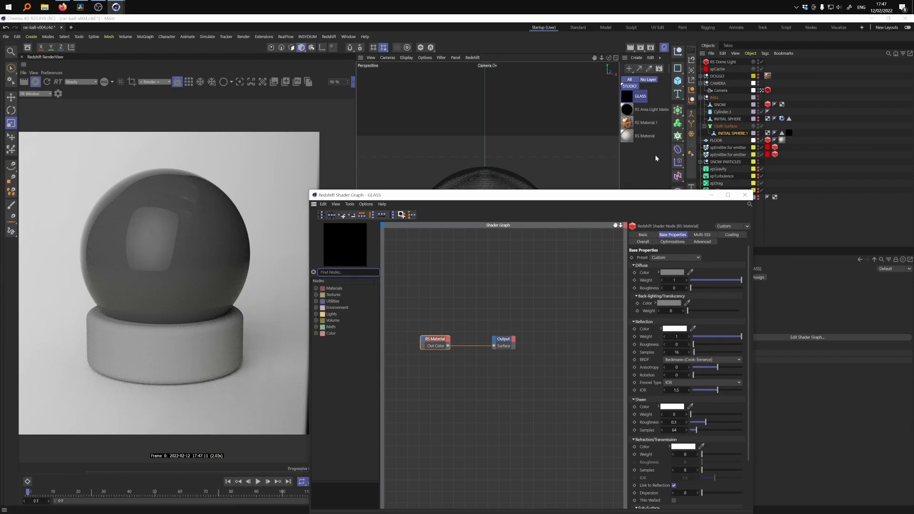
{"action": "left_click", "coordinate": [683, 261]}
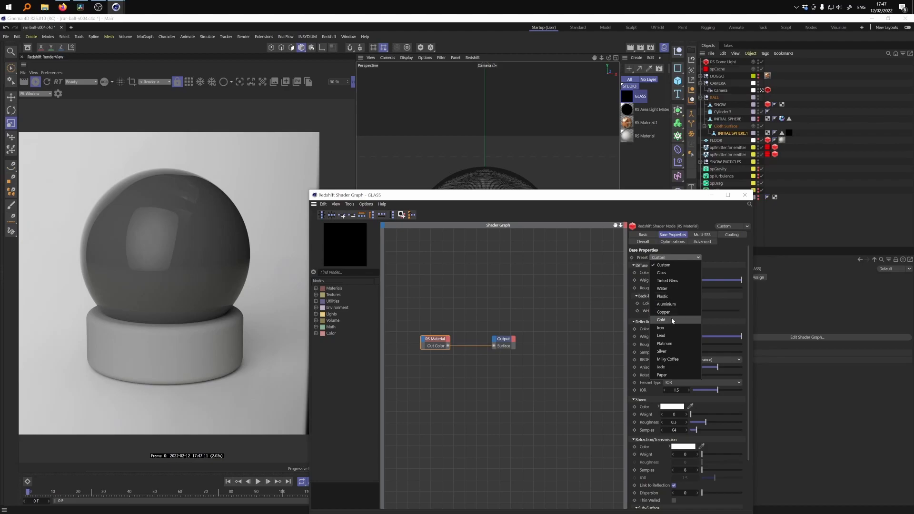
{"action": "left_click", "coordinate": [670, 274]}
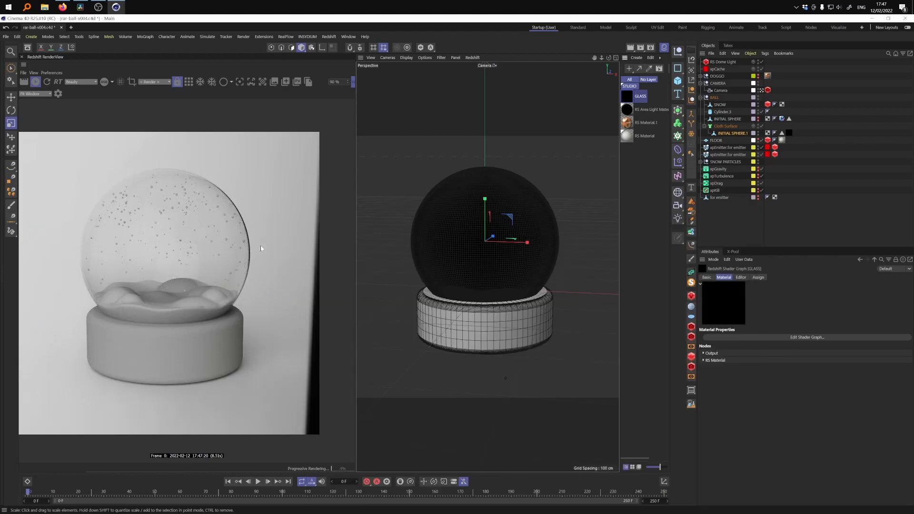
- Compare the rendered globe with the Cloth Surface disabled and enabled, leaving it enabled
{"action": "left_click", "coordinate": [762, 126]}
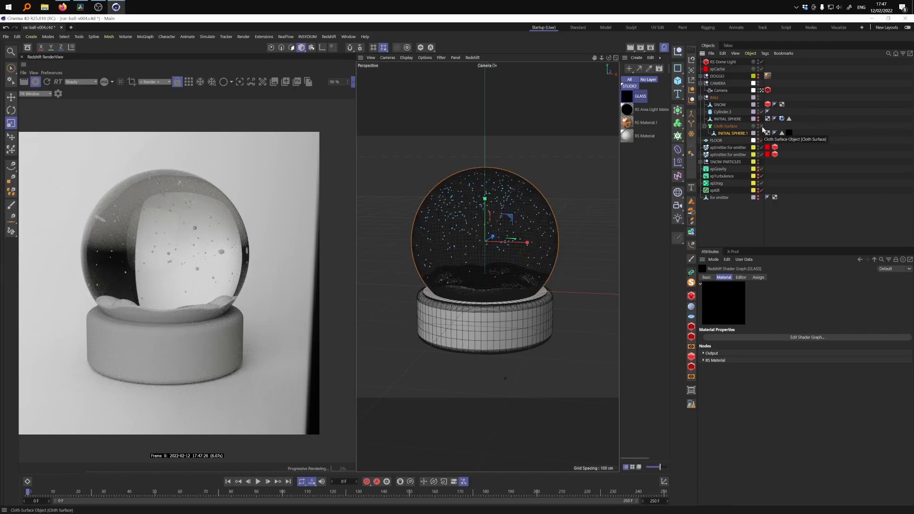
{"action": "left_click", "coordinate": [762, 126]}
{"action": "left_click", "coordinate": [761, 127]}
{"action": "left_click", "coordinate": [762, 127]}
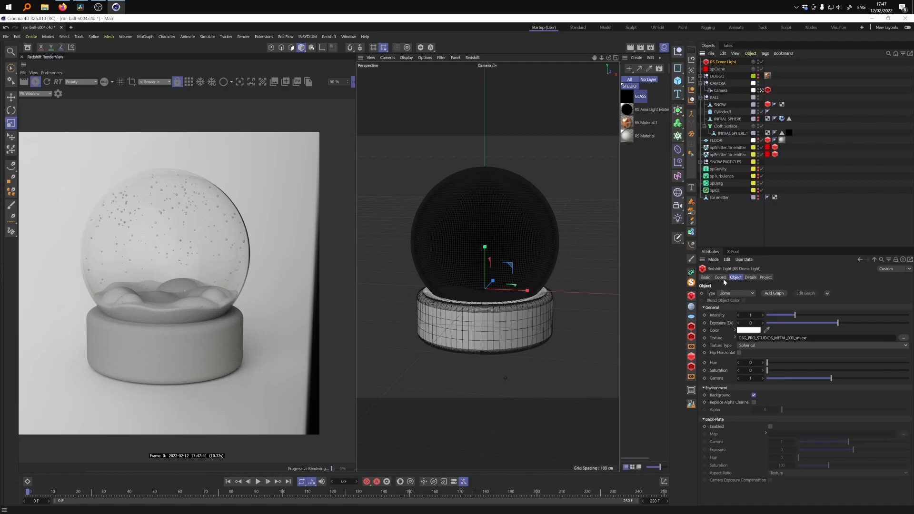
- Rotate the dome light around its heading to reposition the studio reflections on the globe
{"action": "left_click", "coordinate": [722, 279]}
{"action": "left_click_drag", "start_coordinate": [781, 293], "coordinate": [802, 296]}
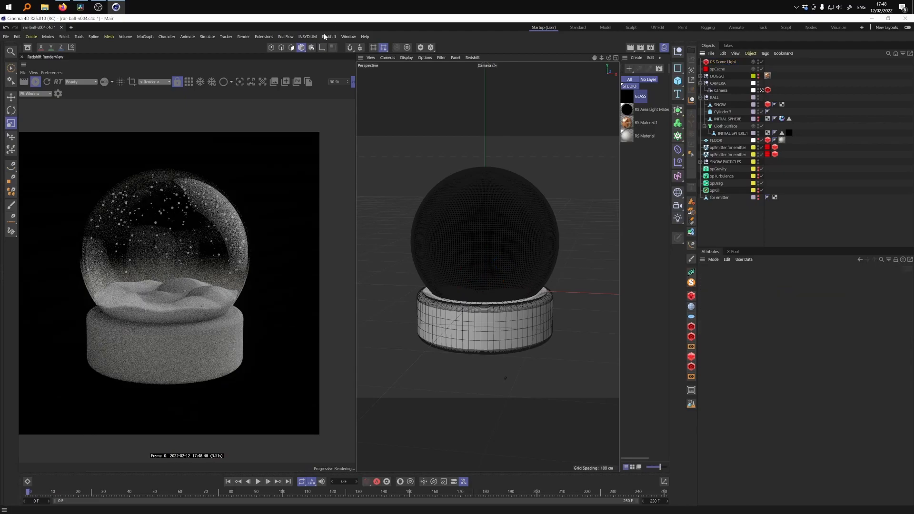
- Add a second Redshift dome light and set its color to bright blue with a hue of 202° and about 82% saturation
{"action": "left_click", "coordinate": [329, 36]}
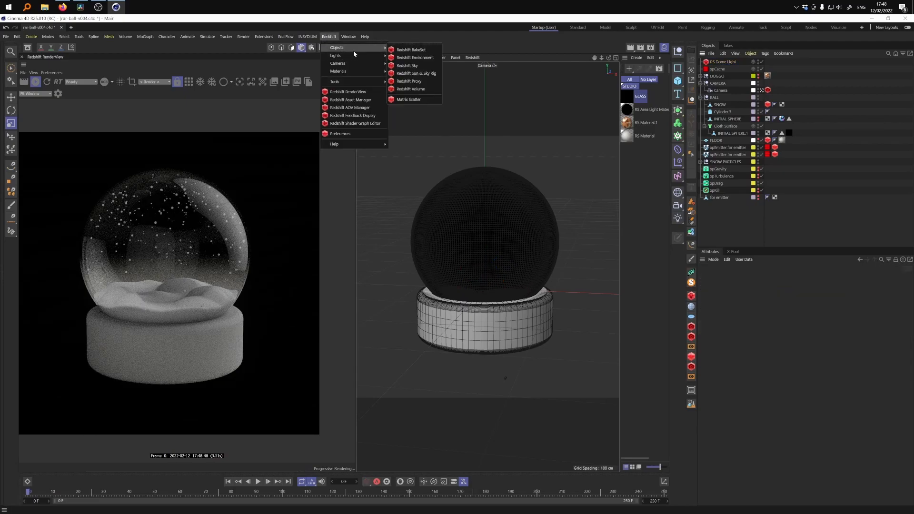
{"action": "mouse_move", "coordinate": [355, 55]}
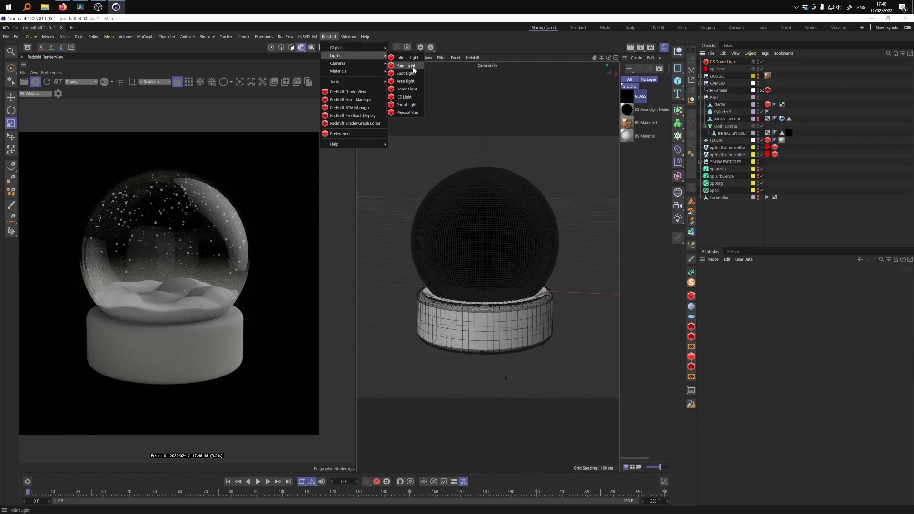
{"action": "left_click", "coordinate": [407, 89]}
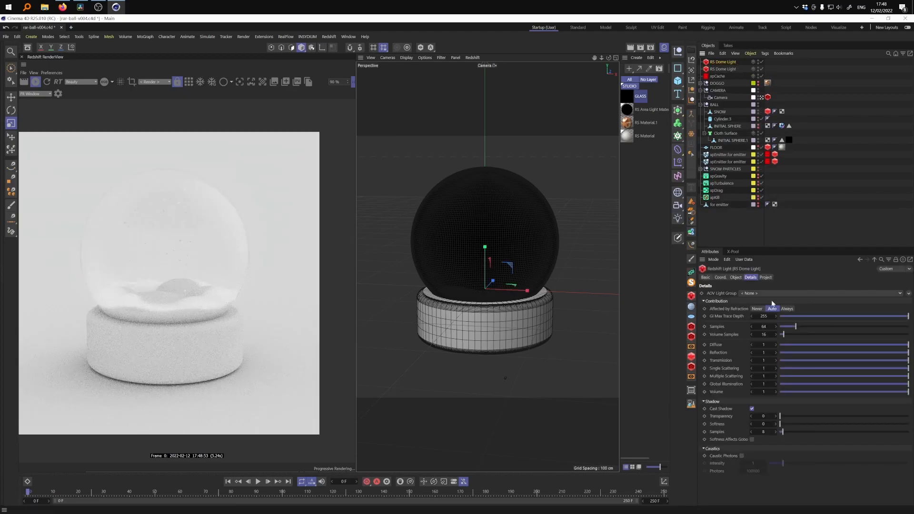
{"action": "left_click", "coordinate": [736, 277]}
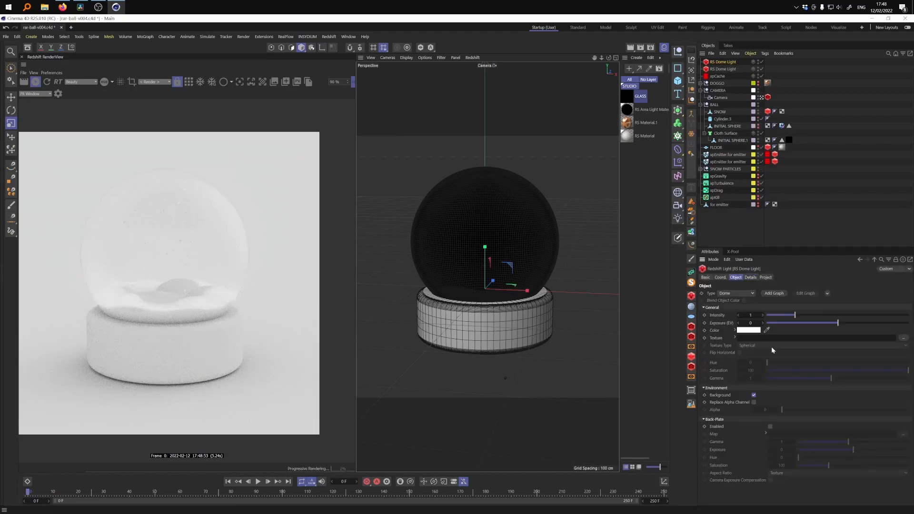
{"action": "left_click", "coordinate": [749, 330]}
{"action": "left_click", "coordinate": [720, 375]}
{"action": "left_click_drag", "start_coordinate": [719, 374], "coordinate": [720, 366]}
{"action": "left_click_drag", "start_coordinate": [800, 399], "coordinate": [796, 399]}
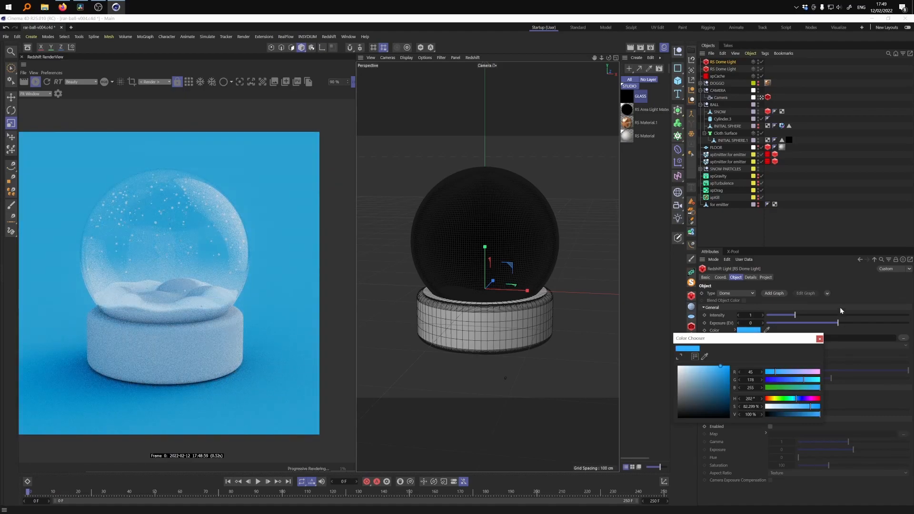
{"action": "left_click", "coordinate": [819, 339]}
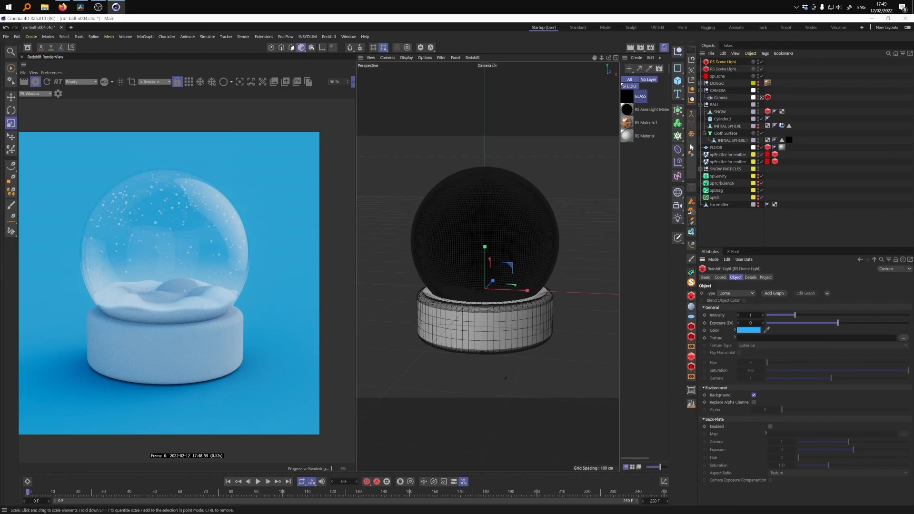
- Rename the new blue dome light as BG
{"action": "double_click", "coordinate": [726, 63]}
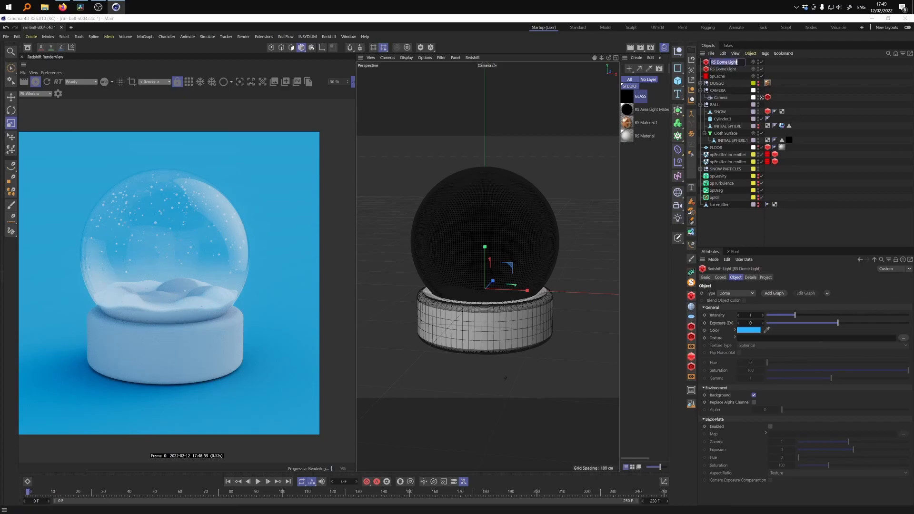
{"action": "type", "text": "BG"}
{"action": "key", "text": "Return"}
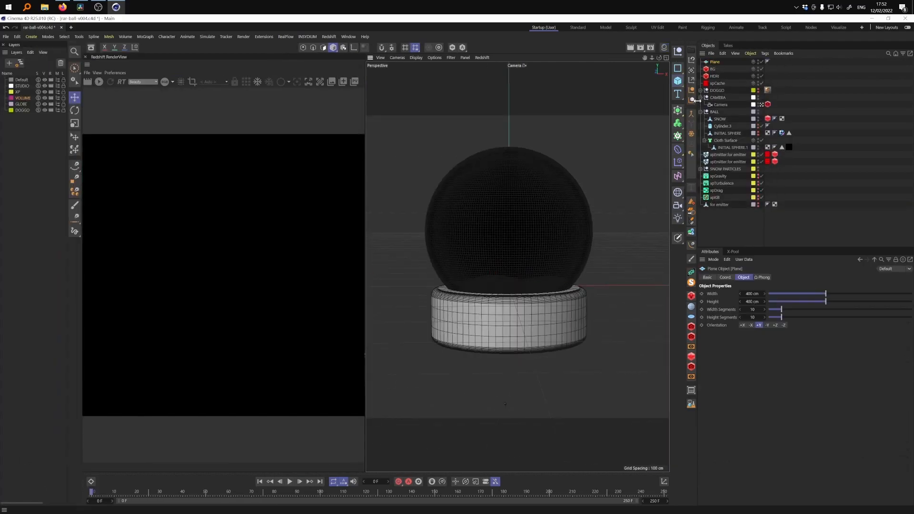
- Lower the plane to the underside of the globe's base and scale it up to about 765 cm square
{"action": "left_click_drag", "start_coordinate": [510, 245], "coordinate": [503, 314]}
{"action": "key", "text": "t"}
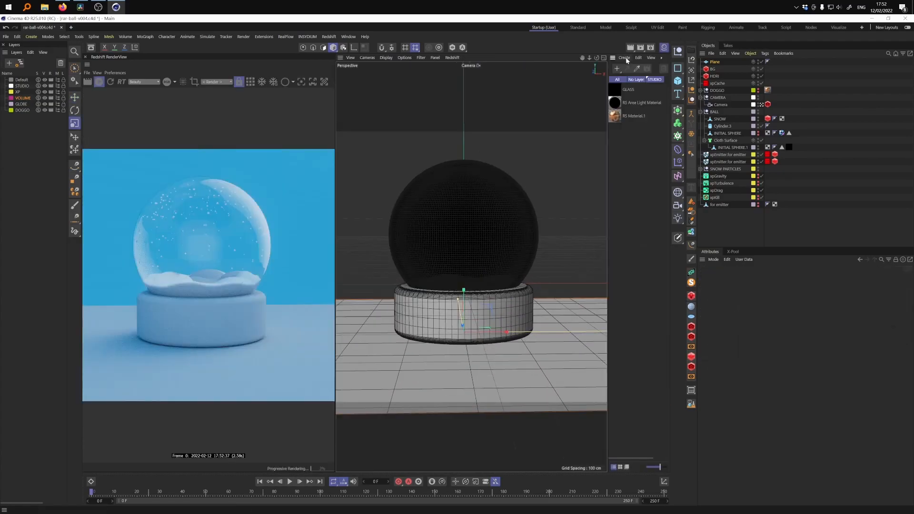
- Create a new Redshift material and name it FLOOR
{"action": "left_click", "coordinate": [624, 57]}
{"action": "mouse_move", "coordinate": [651, 95]}
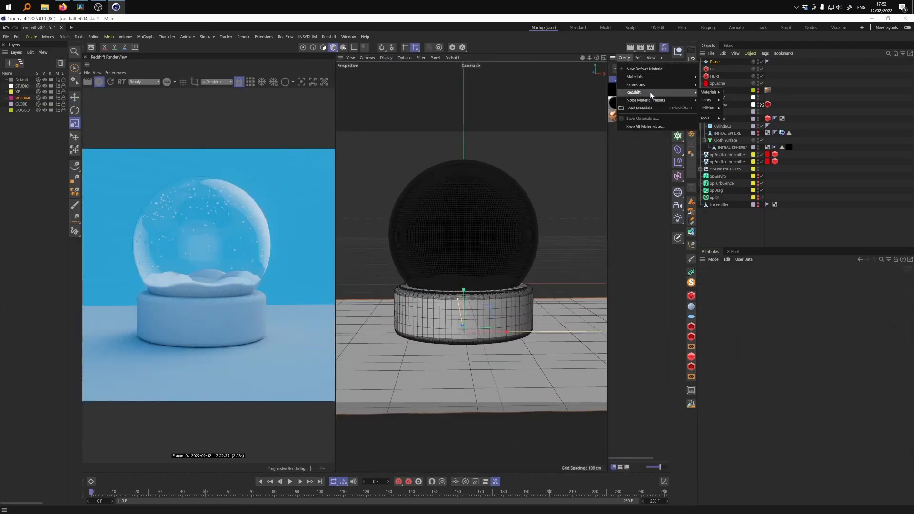
{"action": "left_click", "coordinate": [737, 93]}
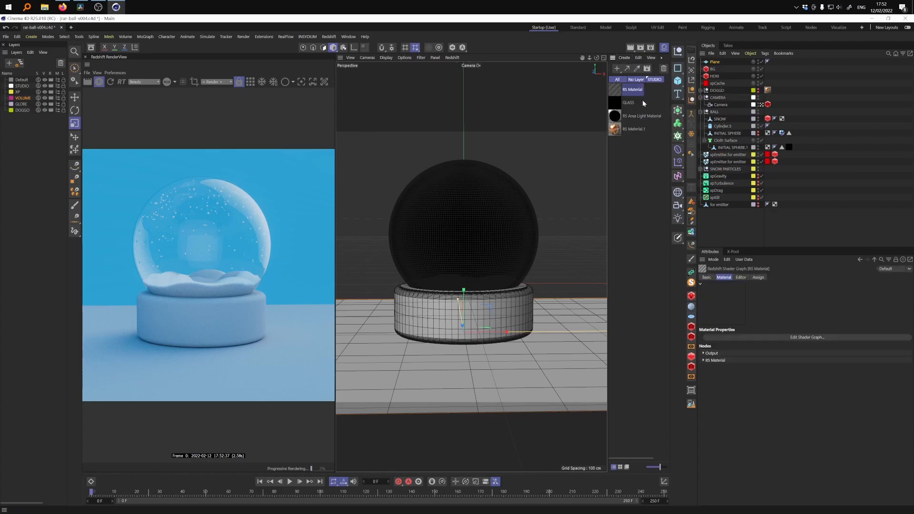
{"action": "double_click", "coordinate": [634, 91]}
{"action": "type", "text": "FLOOR"}
{"action": "key", "text": "Return"}
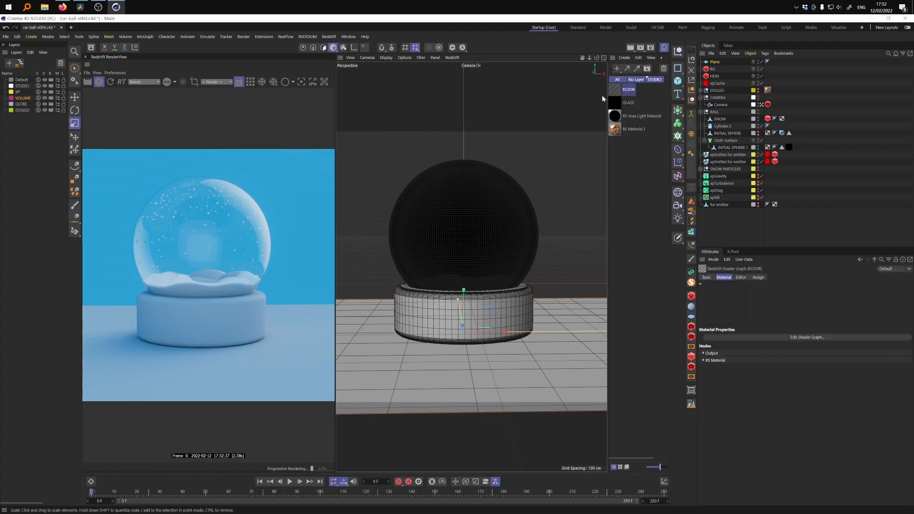
- Apply the FLOOR material to the plane and rename the plane FLOOR
{"action": "left_click_drag", "start_coordinate": [719, 64], "coordinate": [716, 62]}
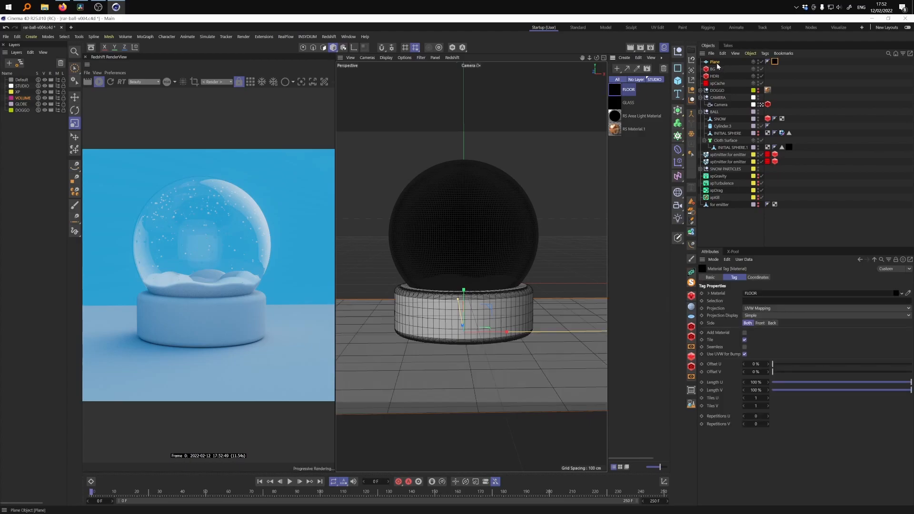
{"action": "double_click", "coordinate": [716, 62]}
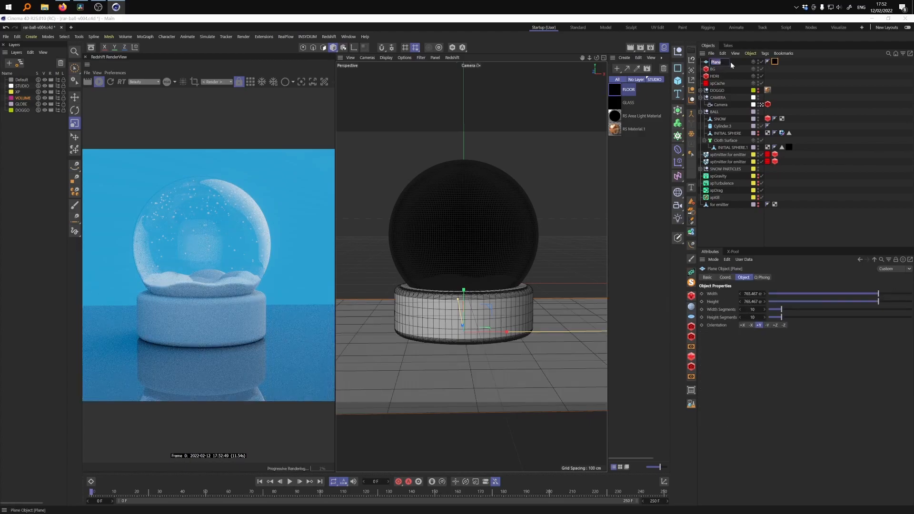
{"action": "key", "text": "Return"}
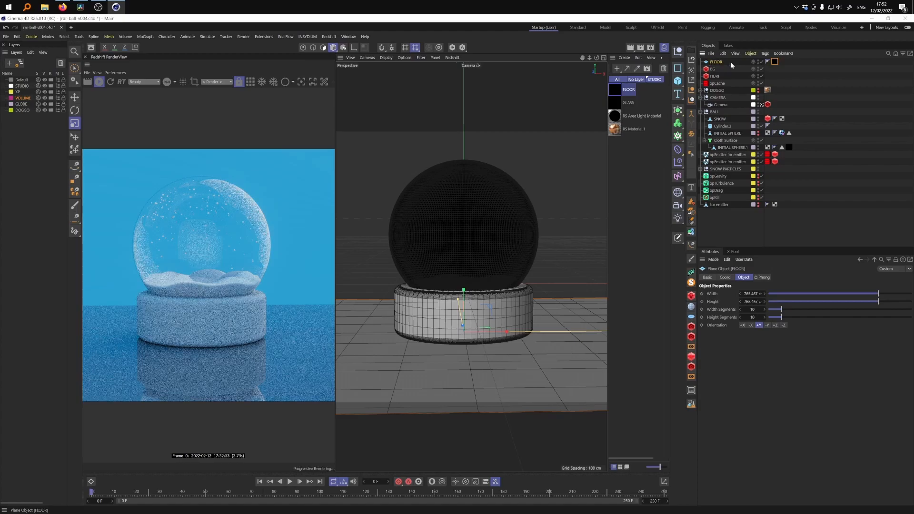
- Lighten the FLOOR material's grey diffuse color and set its reflection weight to 0
{"action": "left_click", "coordinate": [617, 90]}
{"action": "double_click", "coordinate": [617, 90]}
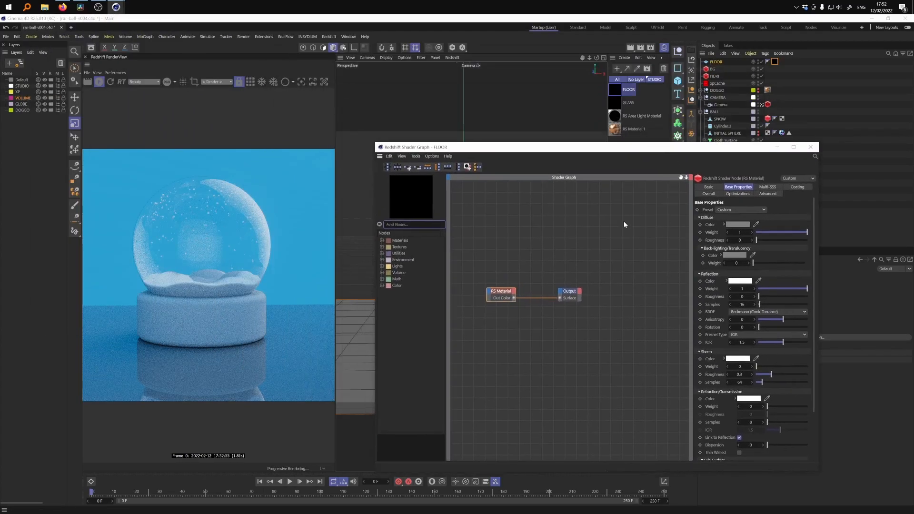
{"action": "left_click", "coordinate": [740, 225]}
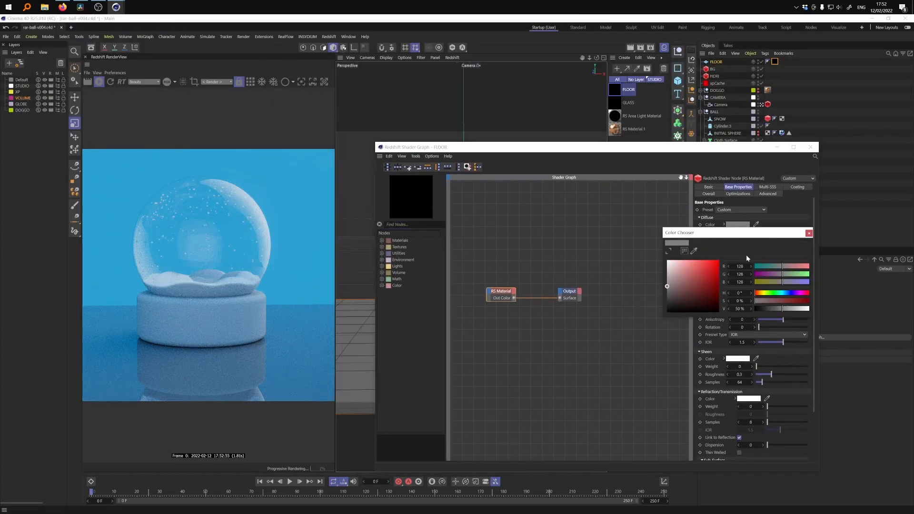
{"action": "left_click_drag", "start_coordinate": [781, 308], "coordinate": [754, 289]}
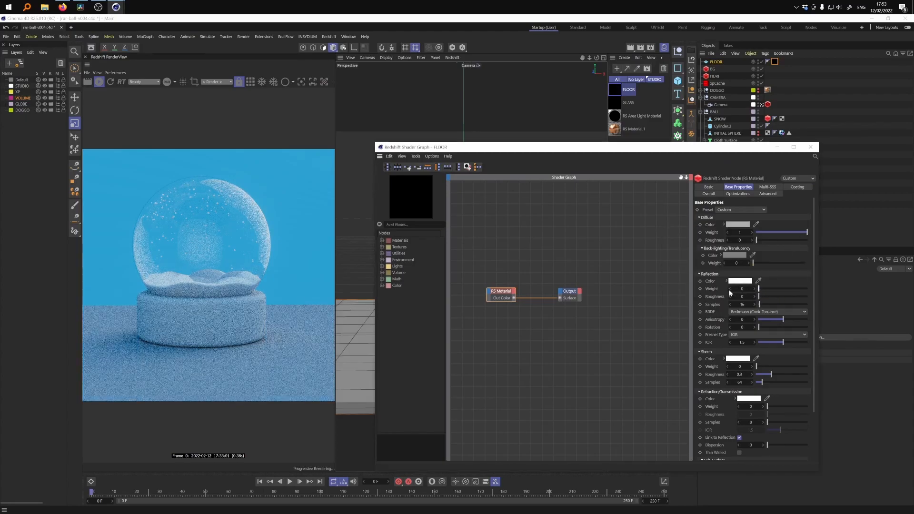
- Add a Ramp node with Circular mapping to the FLOOR graph and connect it to the Output's Surface
{"action": "left_click", "coordinate": [382, 247]}
{"action": "left_click_drag", "start_coordinate": [404, 291], "coordinate": [491, 261]}
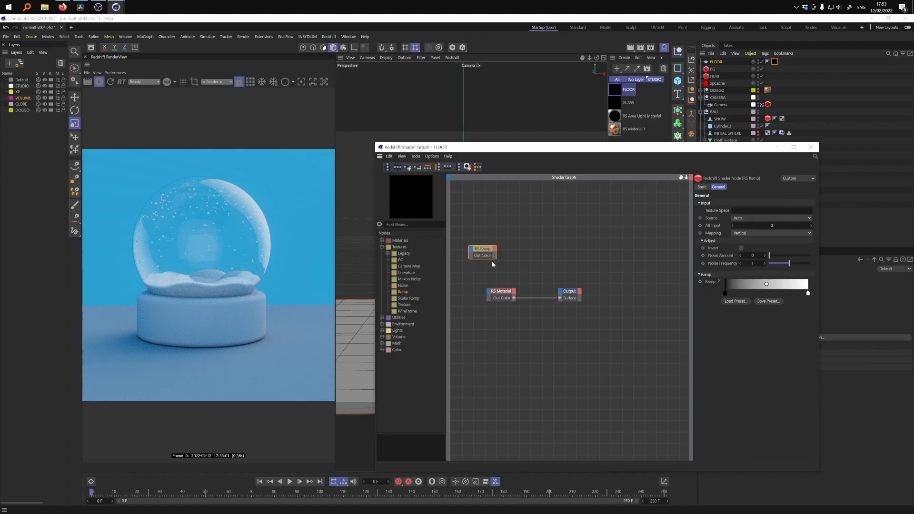
{"action": "left_click", "coordinate": [752, 233]}
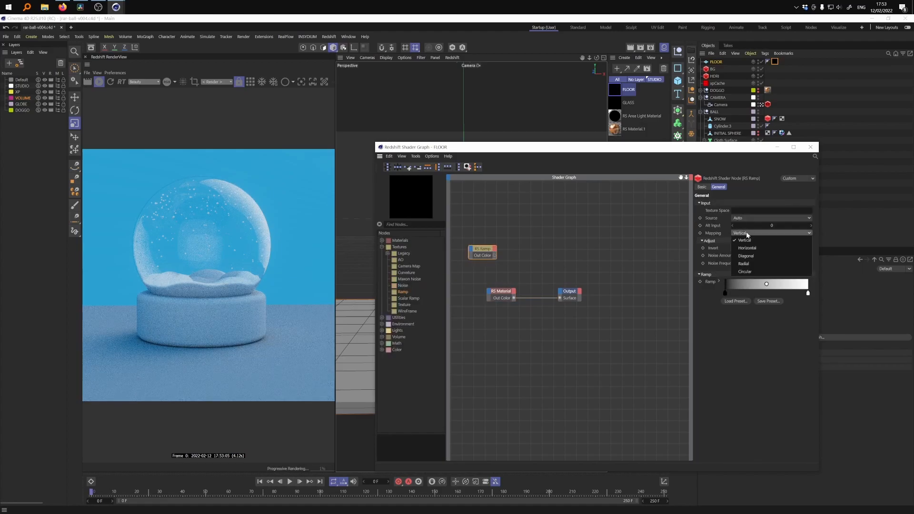
{"action": "left_click", "coordinate": [754, 272]}
{"action": "left_click_drag", "start_coordinate": [492, 255], "coordinate": [560, 298]}
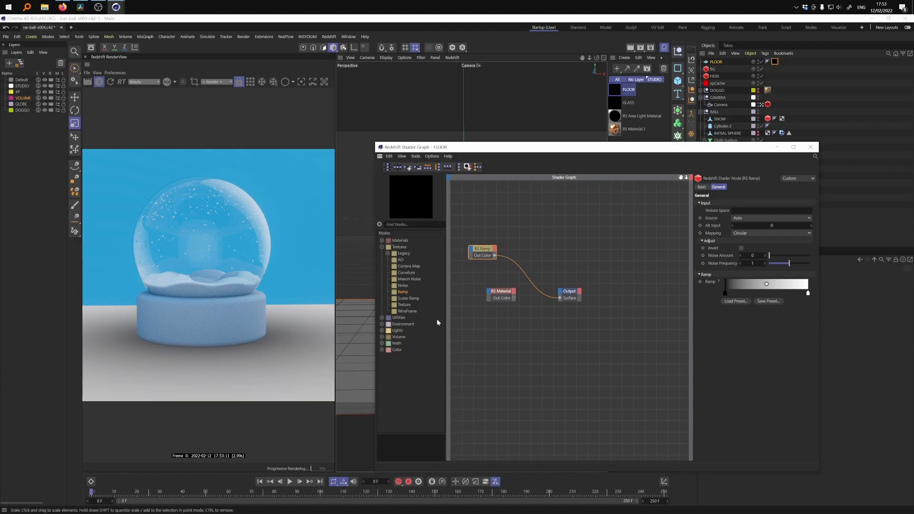
- Invert the ramp gradient and pull its black knot inward to tighten the circular falloff
{"action": "right_click", "coordinate": [736, 284]}
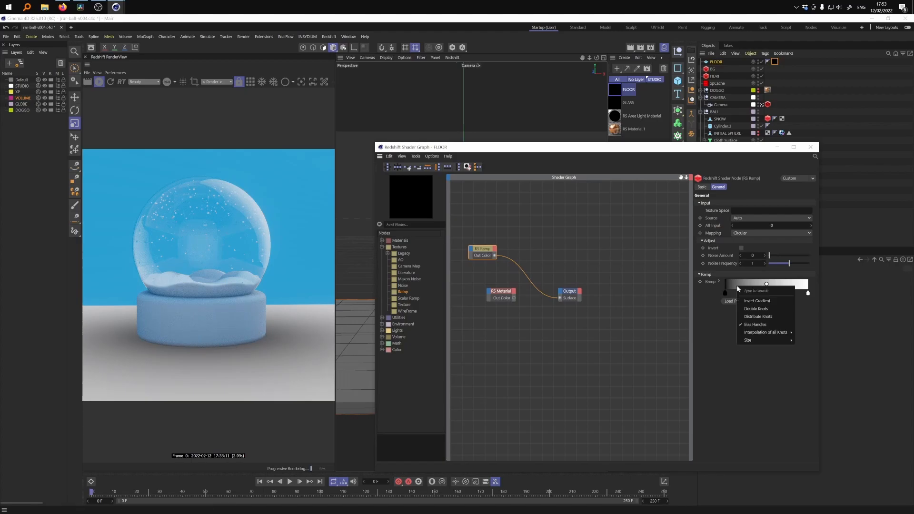
{"action": "left_click", "coordinate": [768, 301]}
{"action": "left_click_drag", "start_coordinate": [806, 294], "coordinate": [776, 296]}
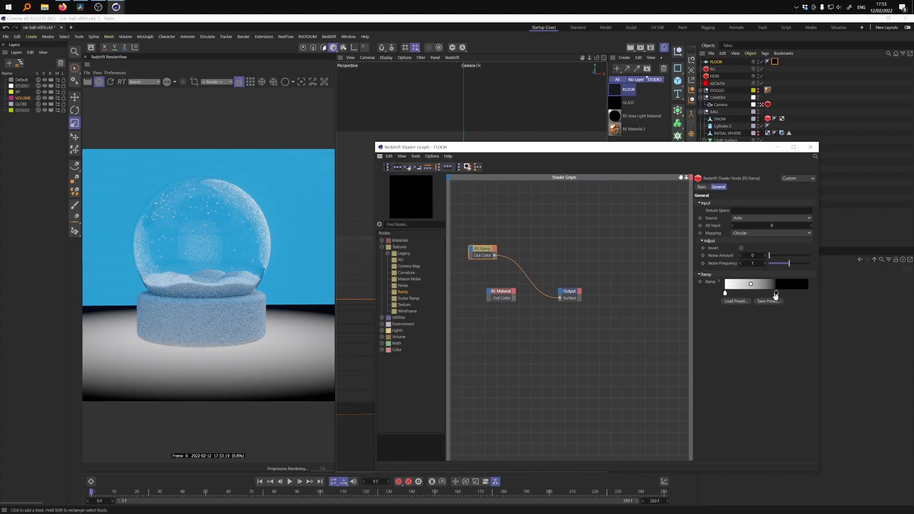
- Connect the ramp to the RS Material's Opacity Color and reconnect the RS Material to the Output's Surface
{"action": "left_click_drag", "start_coordinate": [494, 256], "coordinate": [489, 292]}
{"action": "mouse_move", "coordinate": [538, 365]}
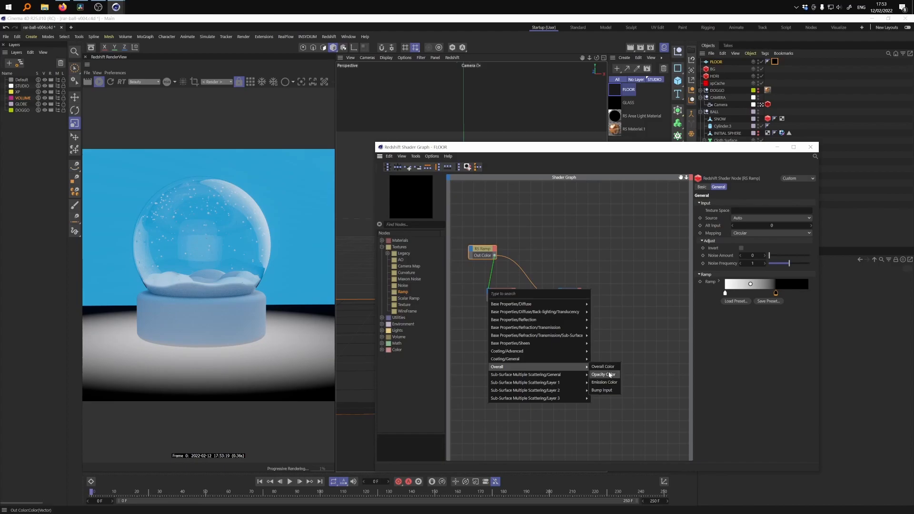
{"action": "left_click", "coordinate": [610, 375]}
{"action": "left_click", "coordinate": [527, 299]}
{"action": "left_click_drag", "start_coordinate": [543, 298], "coordinate": [561, 298]}
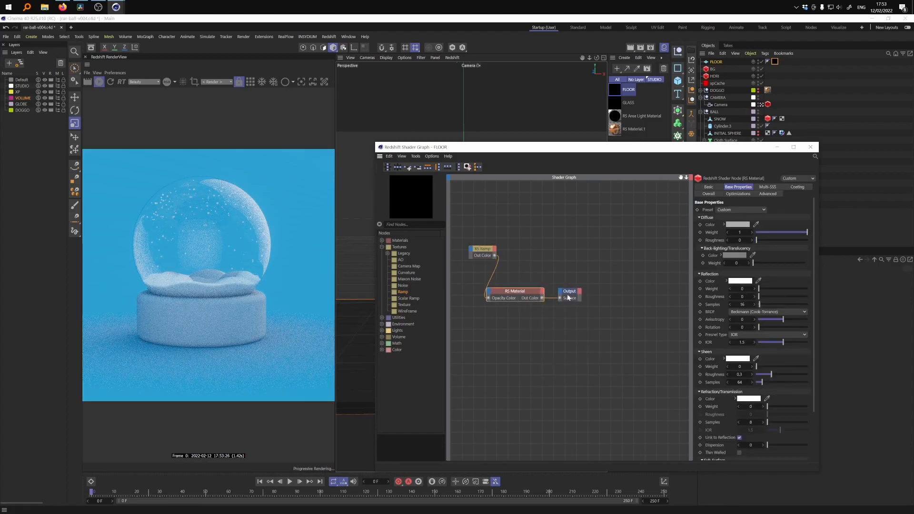
{"action": "left_click", "coordinate": [571, 298]}
{"action": "left_click", "coordinate": [482, 249]}
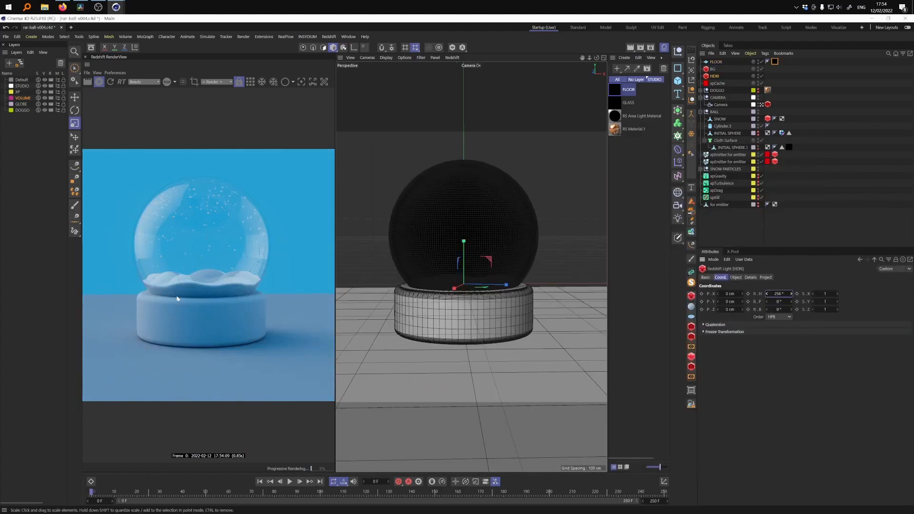
- Reopen the FLOOR shader graph, reconnect the ramp to the RS Material's Opacity Color, and close the graph
{"action": "double_click", "coordinate": [617, 93]}
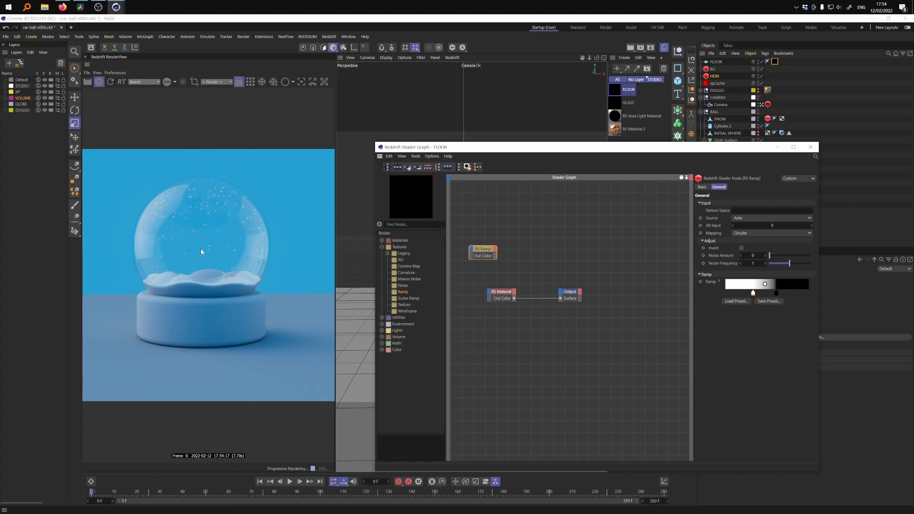
{"action": "left_click_drag", "start_coordinate": [495, 256], "coordinate": [491, 293]}
{"action": "mouse_move", "coordinate": [542, 369]}
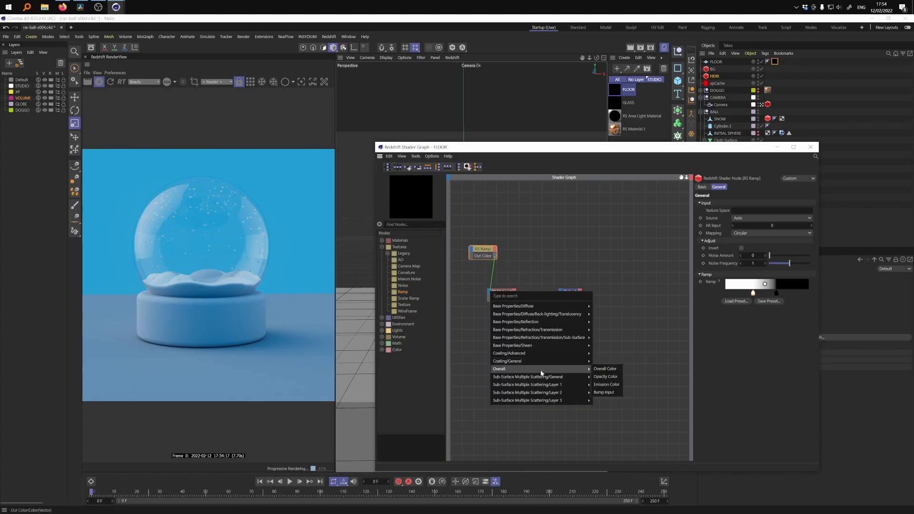
{"action": "left_click", "coordinate": [613, 376]}
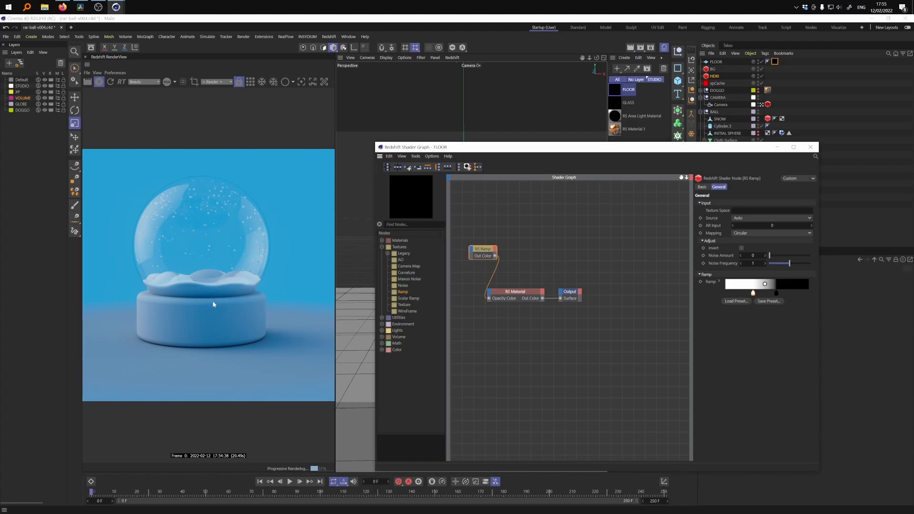
{"action": "left_click", "coordinate": [812, 147]}
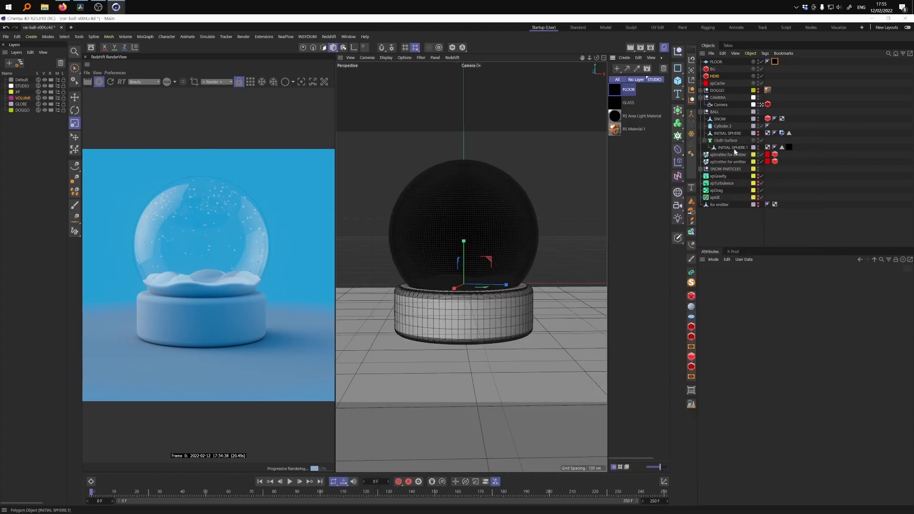
- Add a Redshift Object tag to the FLOOR plane
{"action": "left_click", "coordinate": [716, 62]}
{"action": "right_click", "coordinate": [720, 62]}
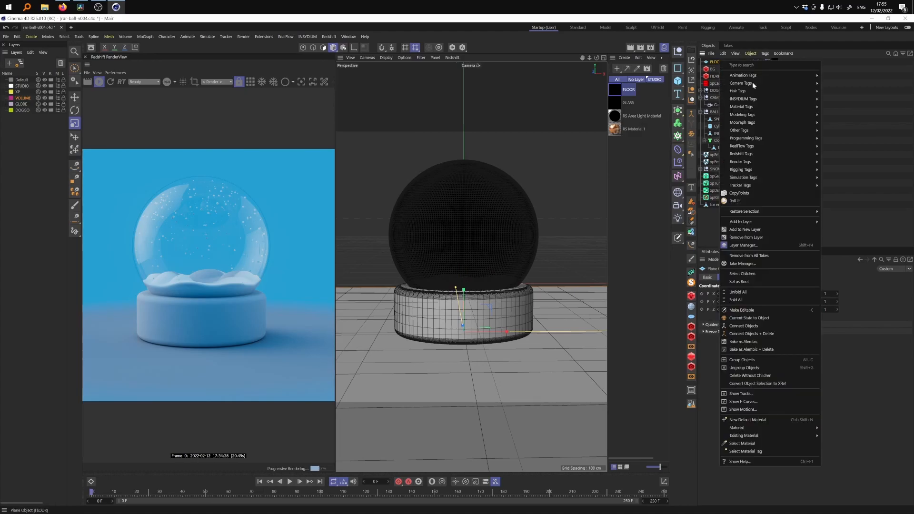
{"action": "mouse_move", "coordinate": [802, 151]}
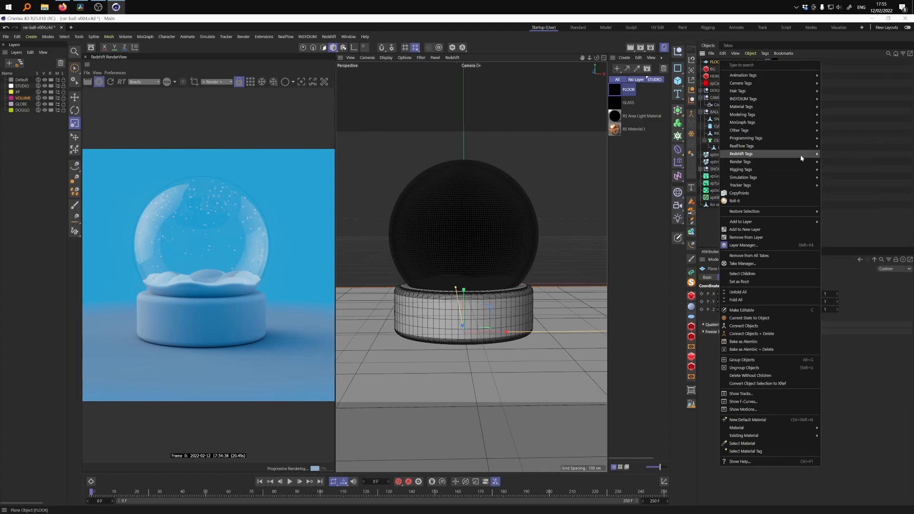
{"action": "left_click", "coordinate": [837, 161]}
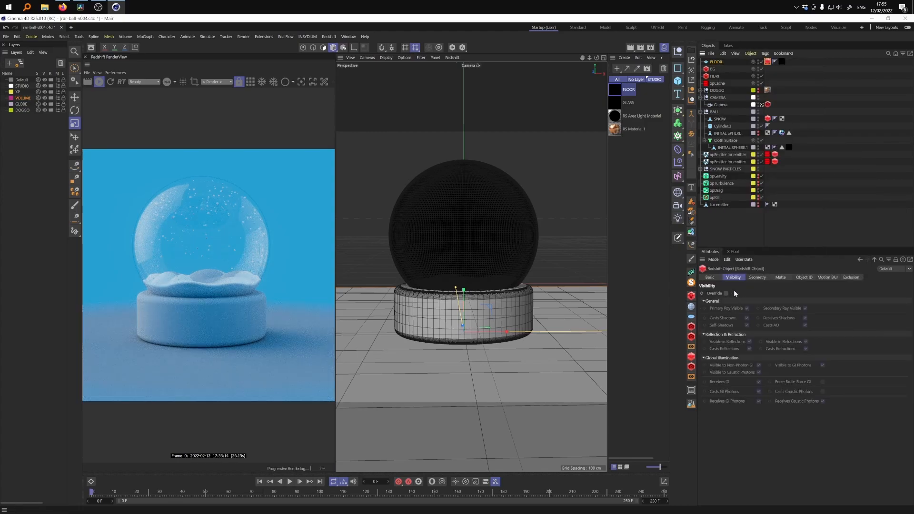
- Override the floor tag's Matte settings, enabling both the general matte and its shadow
{"action": "left_click", "coordinate": [780, 278]}
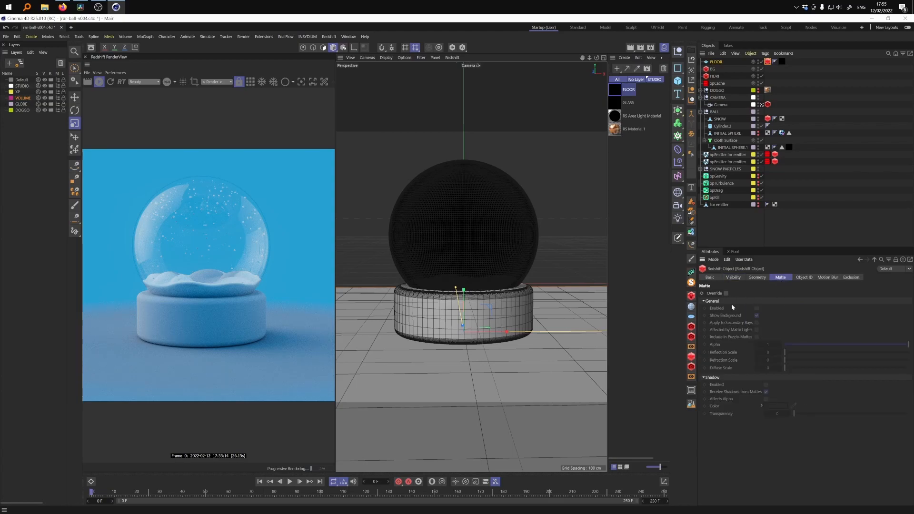
{"action": "left_click", "coordinate": [725, 293]}
{"action": "left_click", "coordinate": [756, 308]}
{"action": "left_click", "coordinate": [765, 384]}
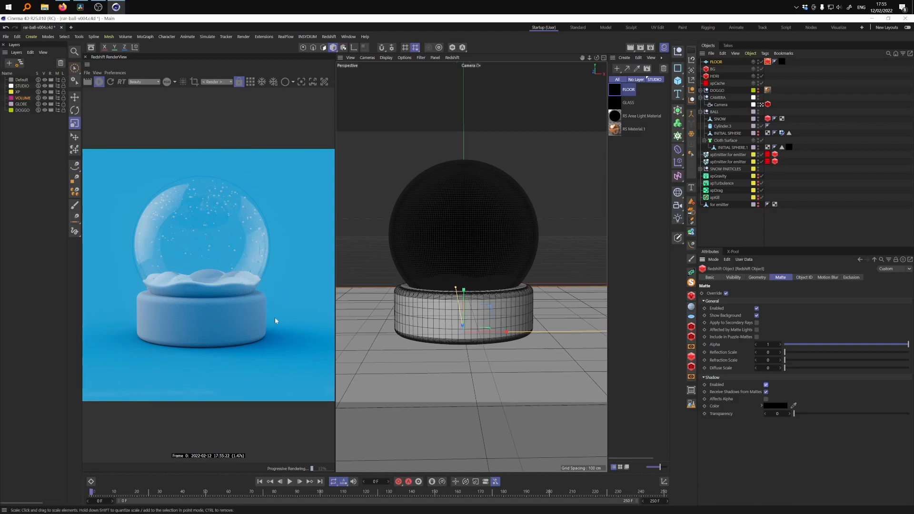
- Create another Redshift material and name it RED
{"action": "left_click", "coordinate": [628, 185]}
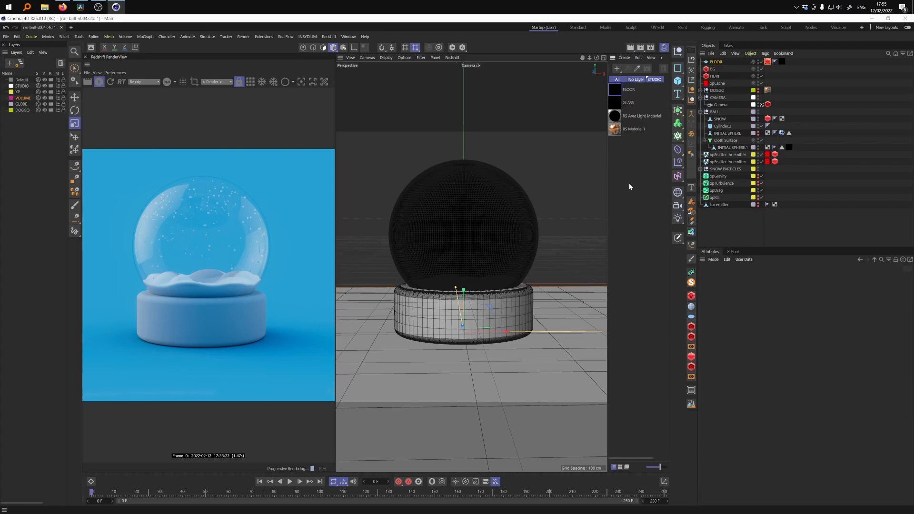
{"action": "double_click", "coordinate": [629, 187]}
{"action": "key", "text": "ctrl+n"}
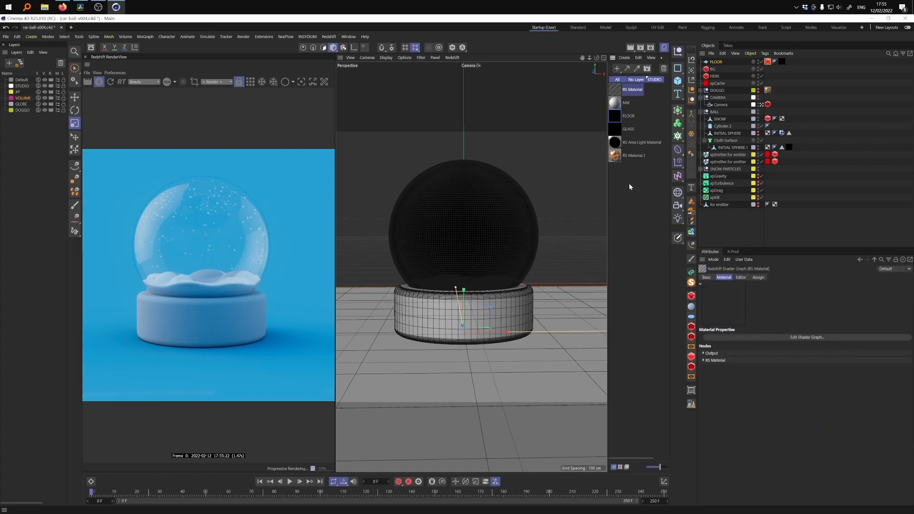
{"action": "double_click", "coordinate": [637, 92]}
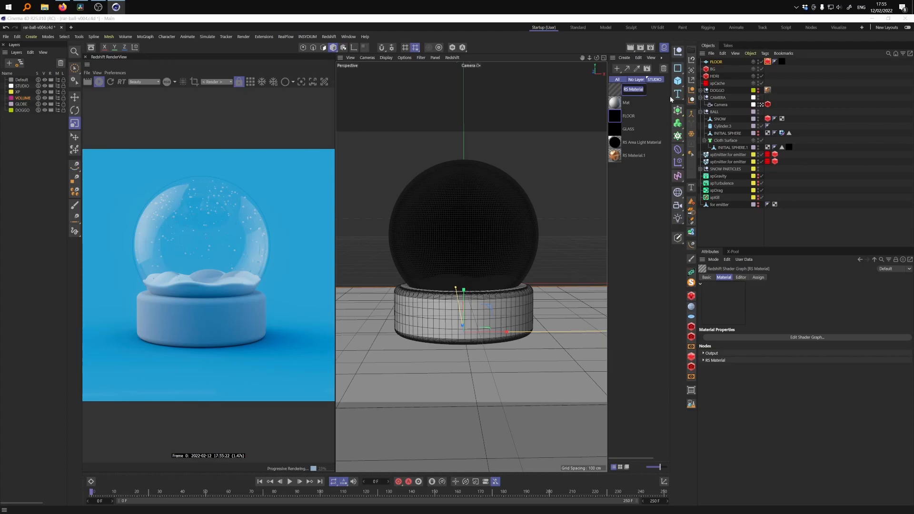
{"action": "type", "text": "RED"}
{"action": "key", "text": "Return"}
- Apply the RED material to the globe's cylindrical base and set its diffuse color to an orange-red
{"action": "left_click_drag", "start_coordinate": [615, 91], "coordinate": [520, 317]}
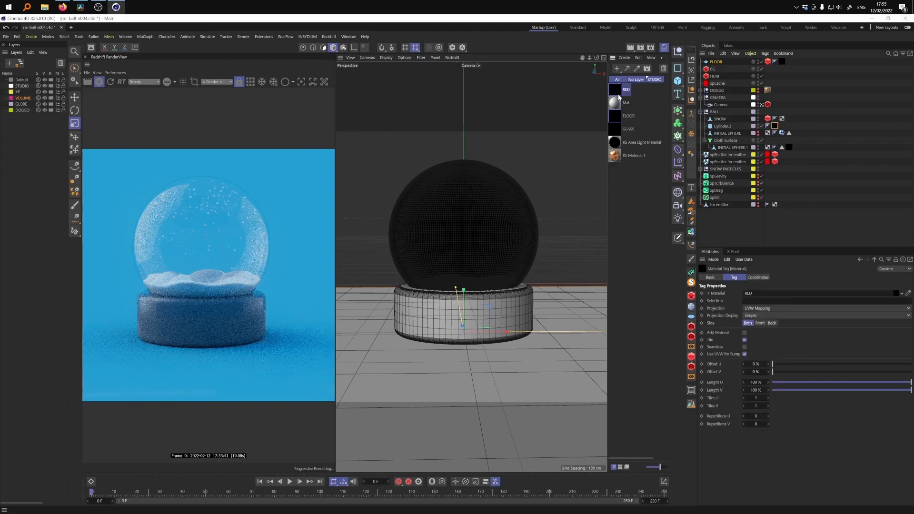
{"action": "double_click", "coordinate": [615, 91]}
{"action": "left_click_drag", "start_coordinate": [787, 263], "coordinate": [780, 265]}
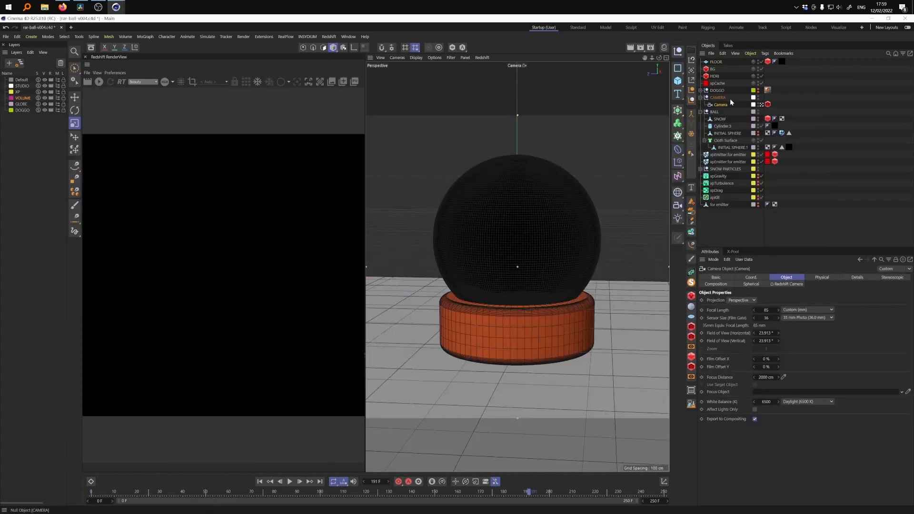
- Inspect the camera inside the CAMERA group and add a new null object to the scene
{"action": "left_click", "coordinate": [717, 97]}
{"action": "left_click", "coordinate": [726, 104]}
{"action": "left_click", "coordinate": [678, 54]}
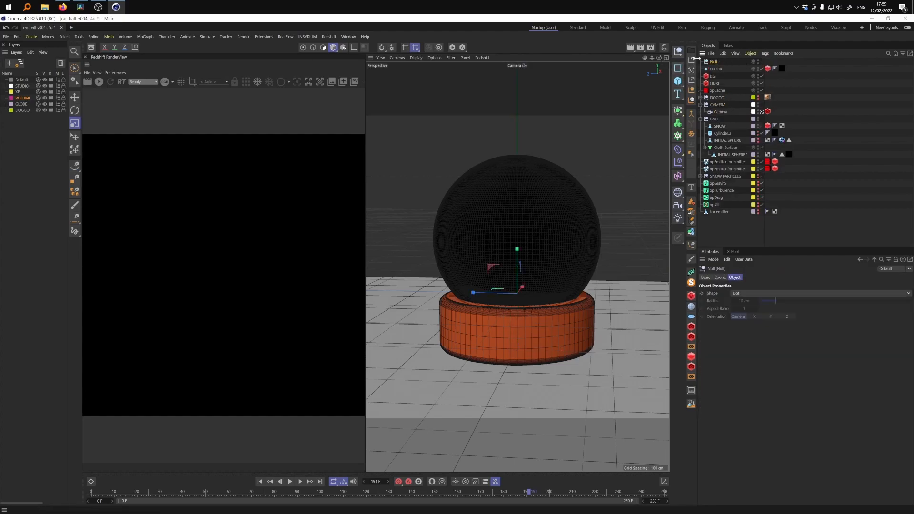
- Add a new camera to the scene and make it a child of the new null object
{"action": "left_click", "coordinate": [680, 210]}
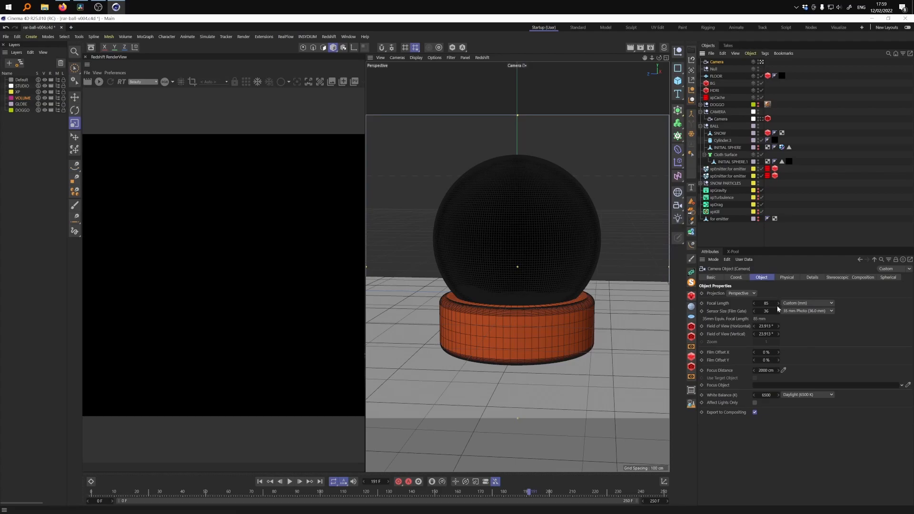
{"action": "left_click_drag", "start_coordinate": [716, 62], "coordinate": [724, 69]}
{"action": "left_click", "coordinate": [714, 62]}
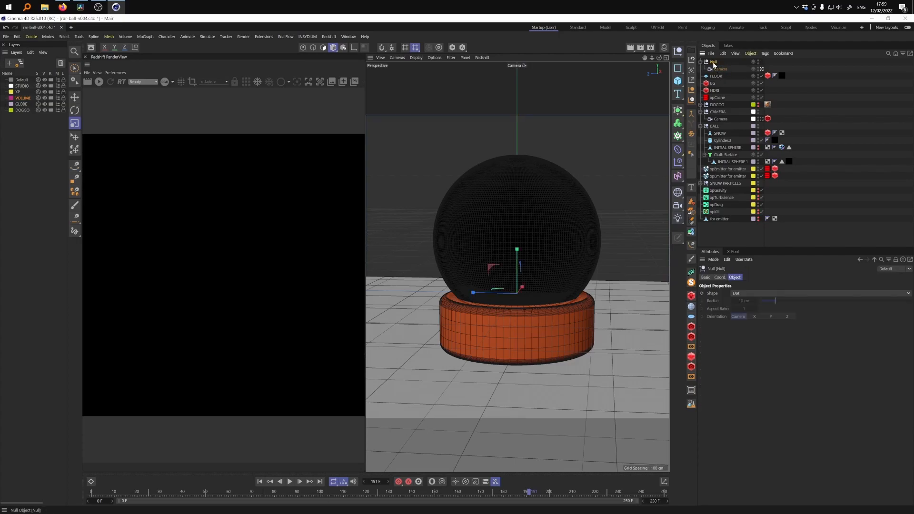
- Keyframe the null's heading rotation from 0° at frame 0 to 360° at frame 250
{"action": "left_click", "coordinate": [721, 278]}
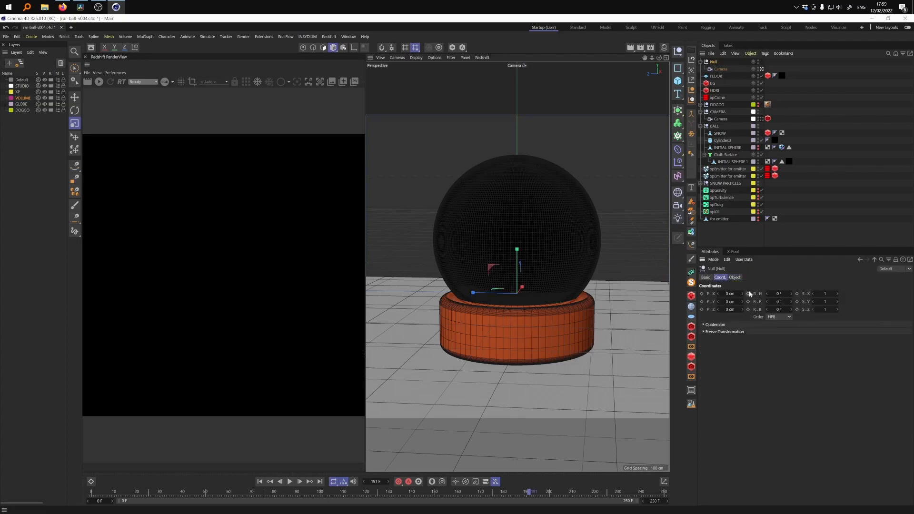
{"action": "left_click", "coordinate": [90, 493]}
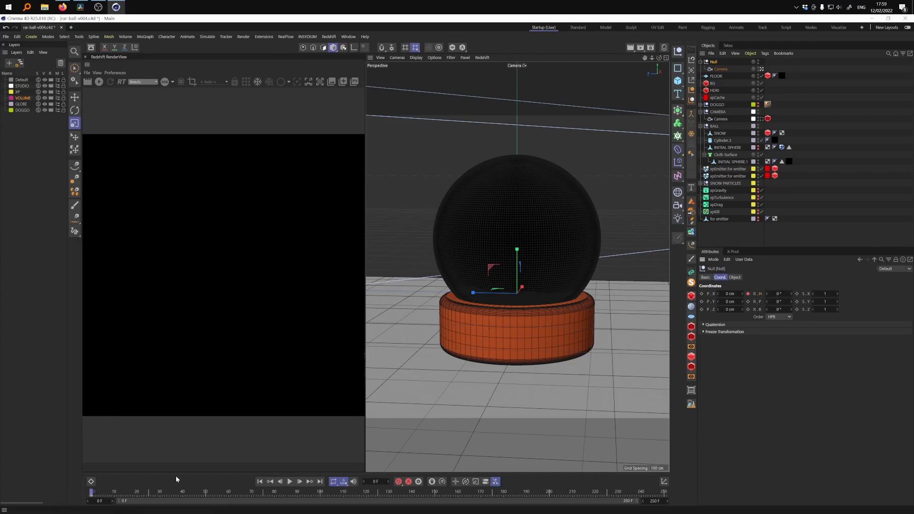
{"action": "left_click", "coordinate": [408, 493]}
{"action": "left_click_drag", "start_coordinate": [475, 496], "coordinate": [757, 477]}
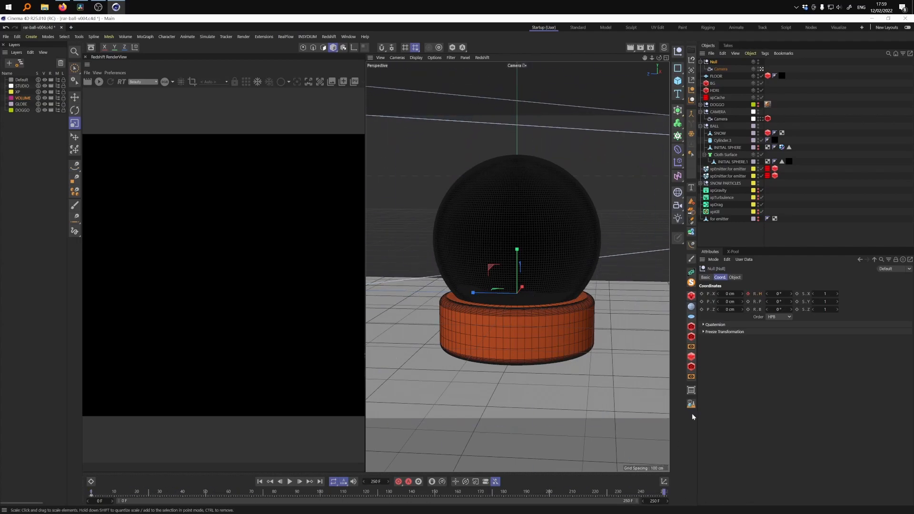
{"action": "left_click", "coordinate": [782, 292]}
{"action": "type", "text": "360"}
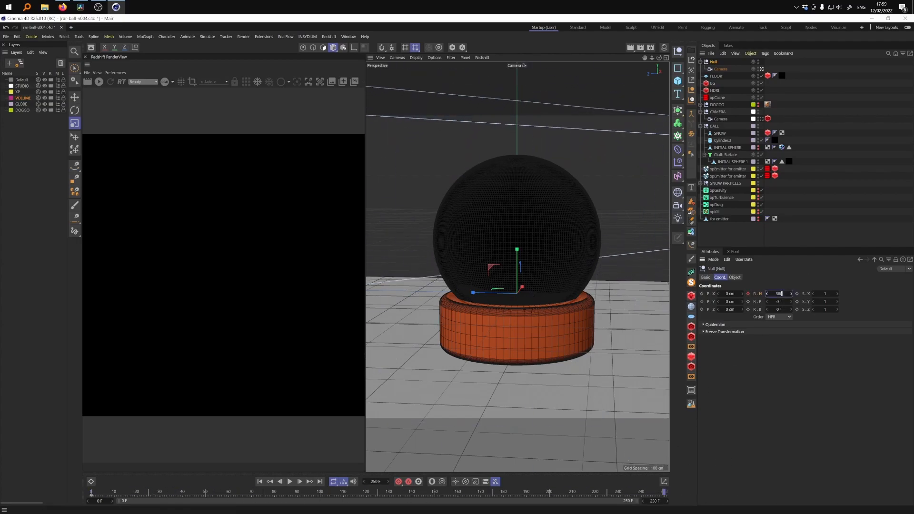
{"action": "left_click", "coordinate": [748, 294]}
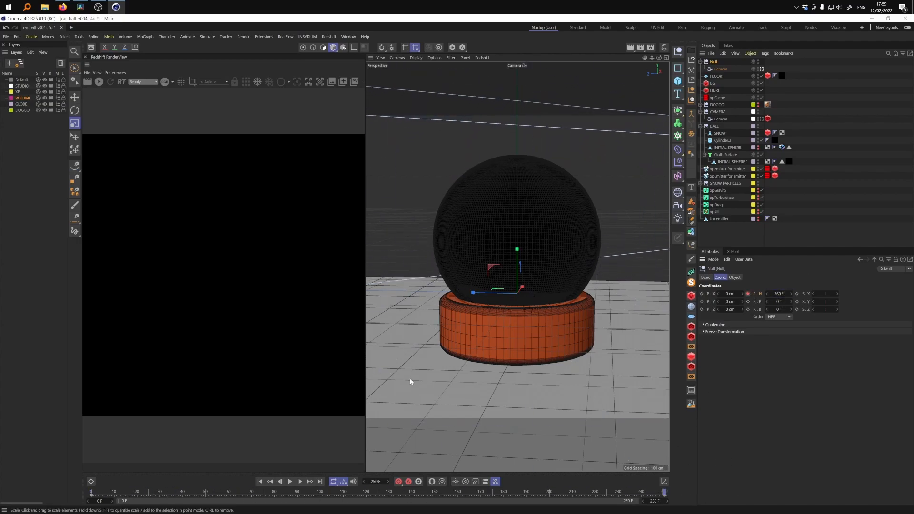
- Show the Dope Sheet, expand the null's animation tracks and rename the null CAMERA
{"action": "left_click", "coordinate": [91, 481]}
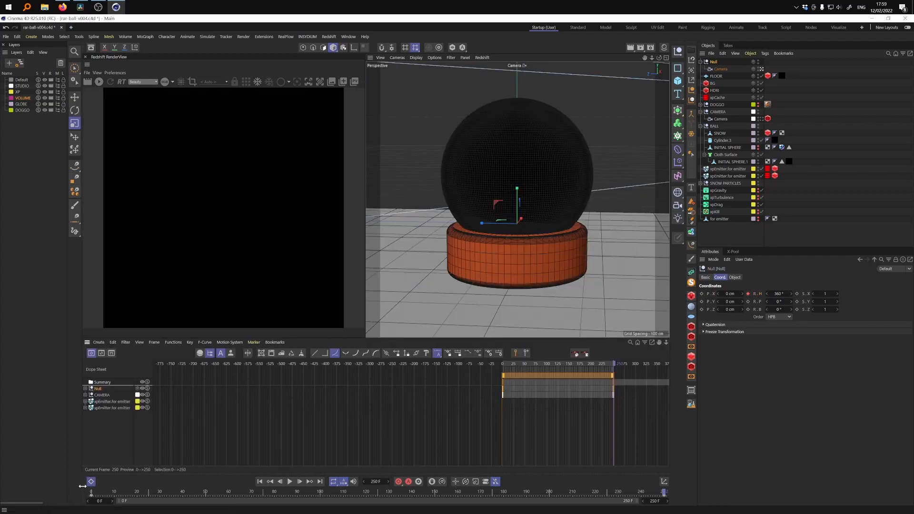
{"action": "left_click", "coordinate": [85, 389]}
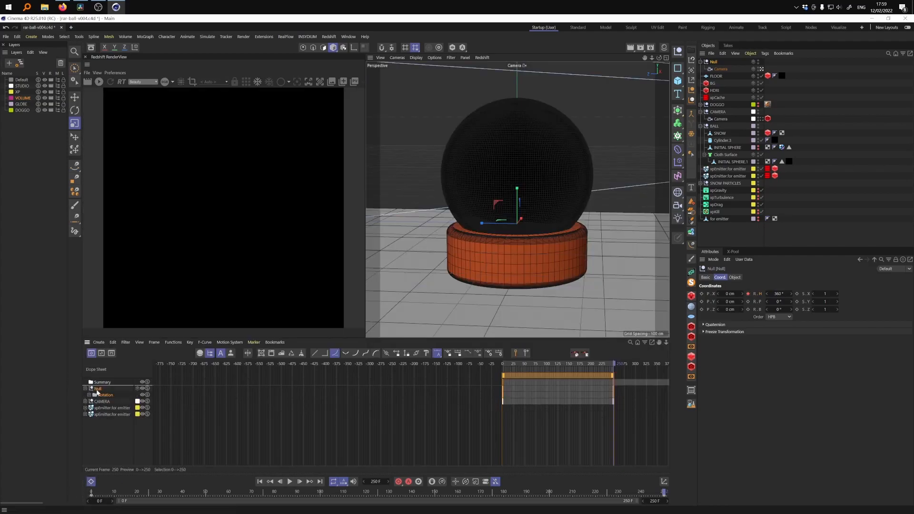
{"action": "double_click", "coordinate": [99, 389]}
{"action": "type", "text": "CAMEARFA"}
{"action": "key", "text": "Return"}
{"action": "double_click", "coordinate": [107, 389]}
{"action": "type", "text": "CA"}
{"action": "key", "text": "Return"}
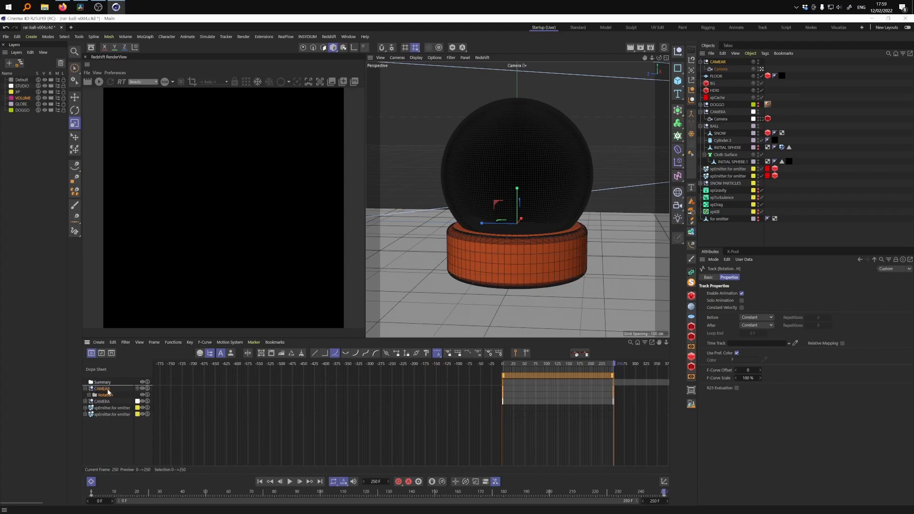
{"action": "double_click", "coordinate": [108, 390]}
{"action": "type", "text": "CAMERA"}
{"action": "key", "text": "Return"}
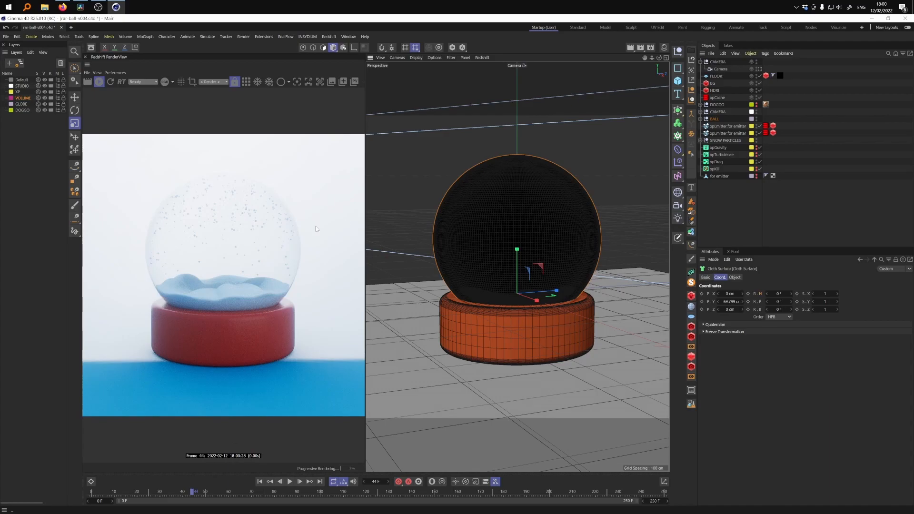
- Enable the Back-Plate on the HDRI dome light and preview the render at frame 144
{"action": "left_click", "coordinate": [715, 90]}
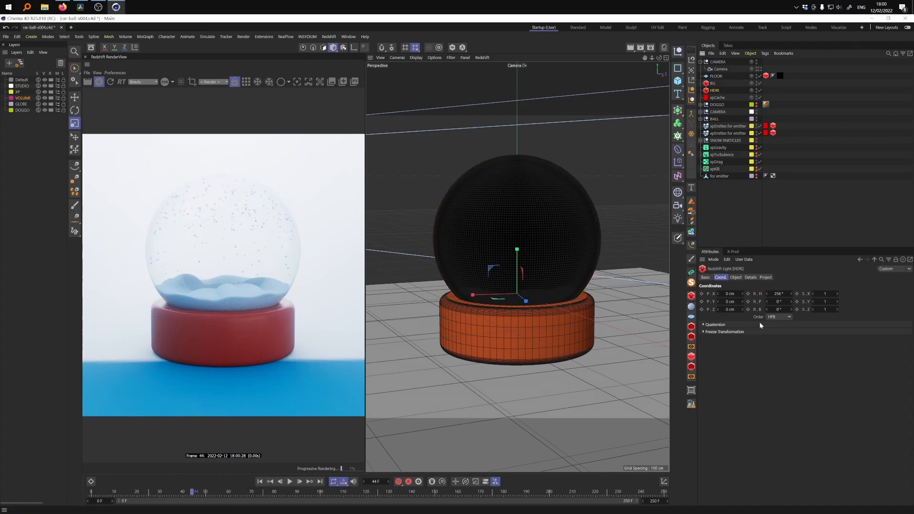
{"action": "left_click", "coordinate": [738, 278]}
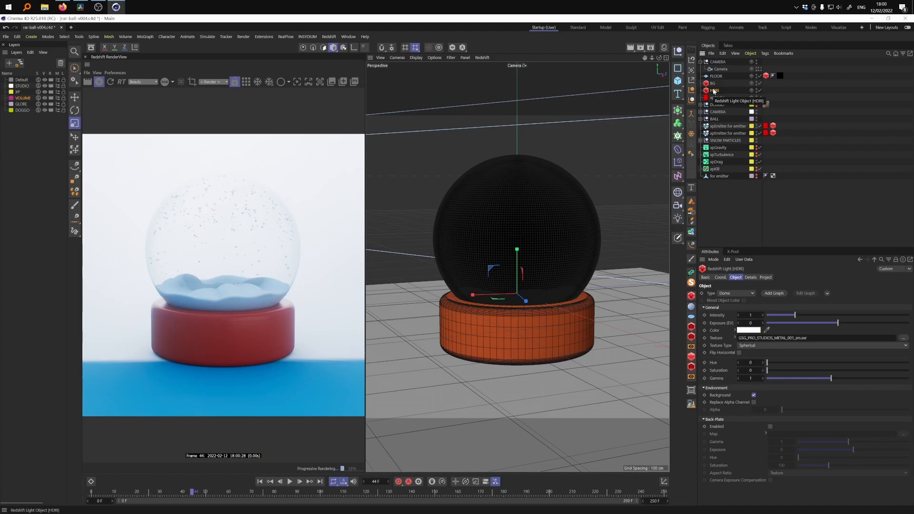
{"action": "left_click", "coordinate": [770, 427]}
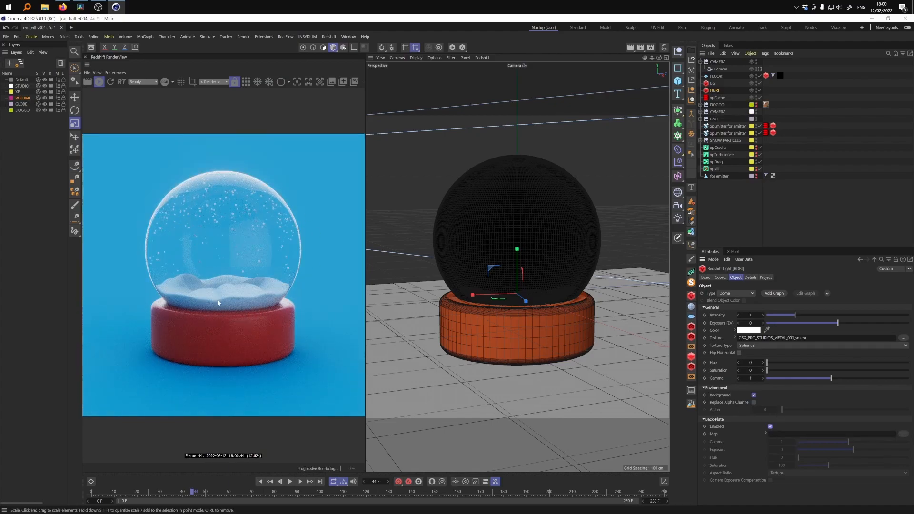
{"action": "left_click_drag", "start_coordinate": [194, 491], "coordinate": [421, 491]}
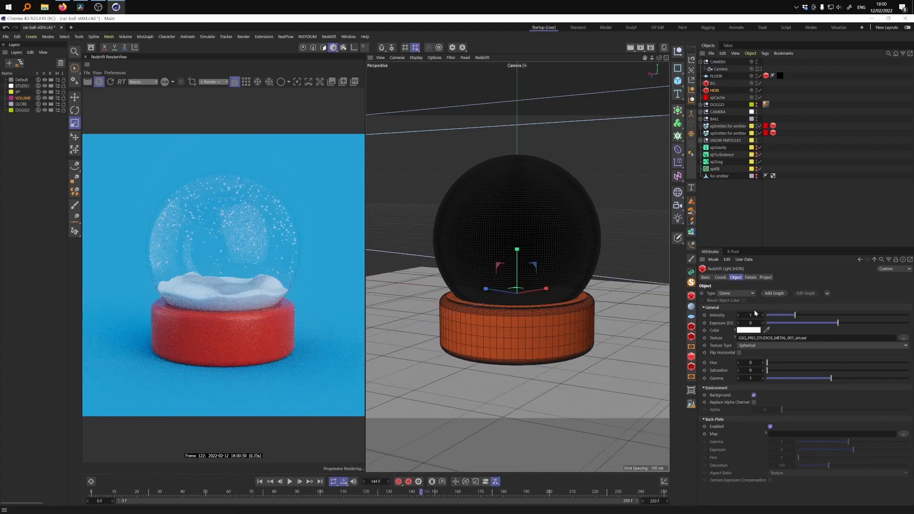
- Set the HDRI light's Global Illumination contribution to 1.5
{"action": "left_click", "coordinate": [750, 278]}
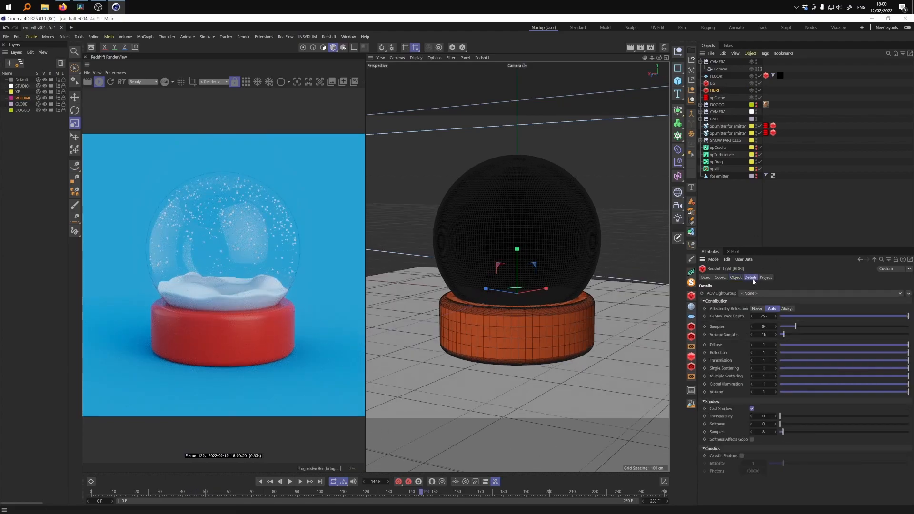
{"action": "double_click", "coordinate": [763, 391]}
{"action": "double_click", "coordinate": [767, 384]}
{"action": "key", "text": "Return"}
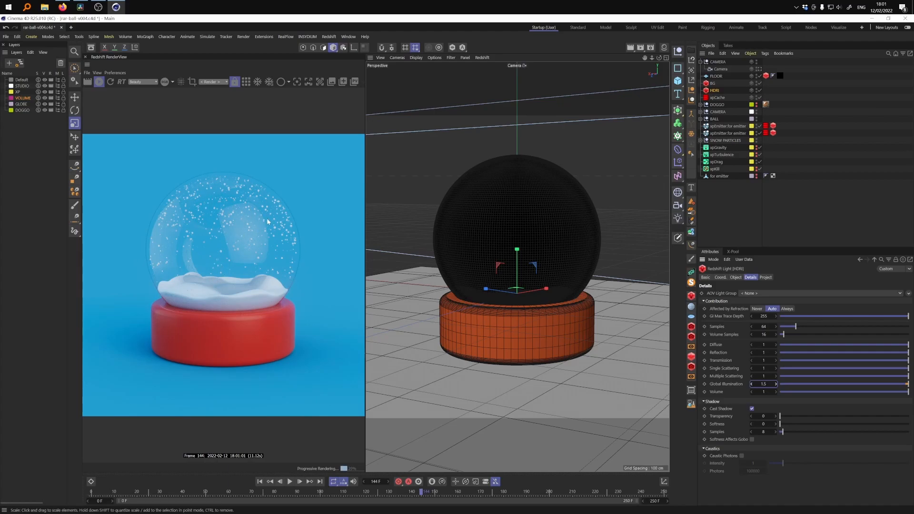
- Inspect the second emitter's Redshift tag and bring up the tag commands available for that emitter
{"action": "left_click", "coordinate": [772, 133]}
{"action": "right_click", "coordinate": [740, 135]}
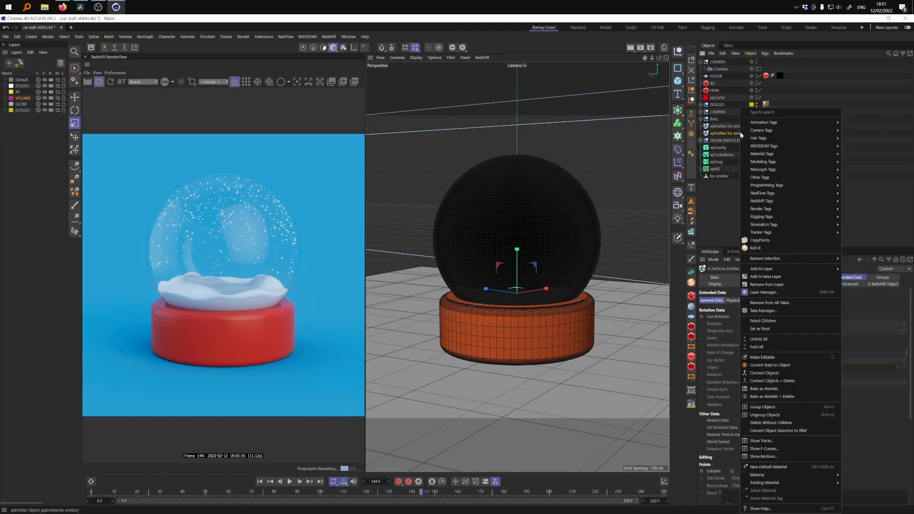
{"action": "mouse_move", "coordinate": [812, 194]}
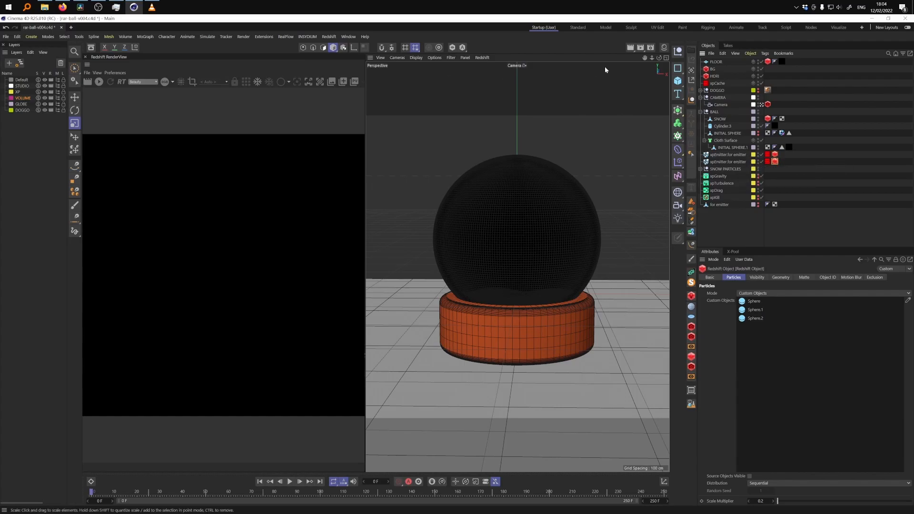
{"action": "left_click", "coordinate": [677, 82]}
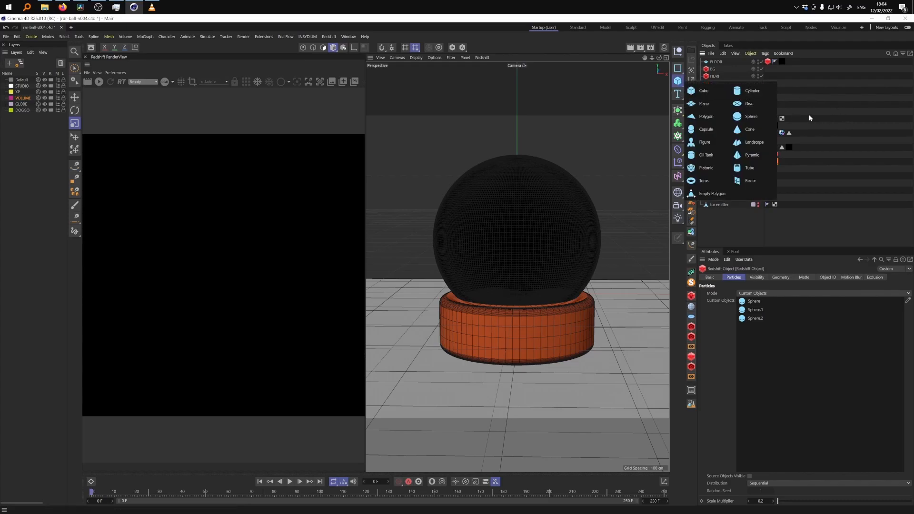
{"action": "left_click", "coordinate": [753, 118]}
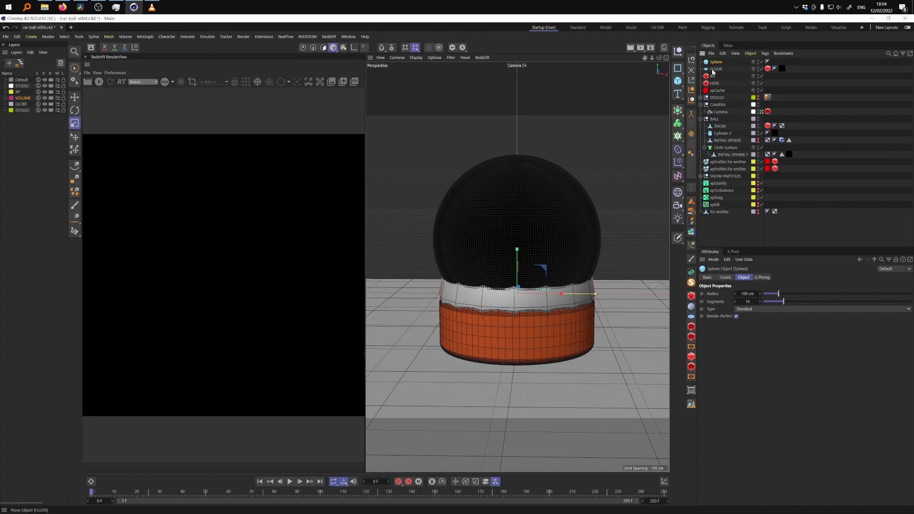
{"action": "key", "text": "Delete"}
- Expand the SNOW PARTICLES group and examine its low-poly spheres up close, including the object settings of Sphere.1
{"action": "left_click", "coordinate": [700, 169]}
{"action": "left_click", "coordinate": [724, 169]}
{"action": "mouse_move", "coordinate": [536, 324]}
{"action": "left_mouse_down", "text": "alt"}
{"action": "mouse_move", "coordinate": [506, 329]}
{"action": "mouse_move", "coordinate": [527, 309]}
{"action": "left_mouse_up", "text": "alt"}
{"action": "right_click_drag", "start_coordinate": [527, 310], "coordinate": [506, 287], "text": "alt"}
{"action": "left_click_drag", "start_coordinate": [507, 287], "coordinate": [520, 208], "text": "alt"}
{"action": "right_click_drag", "start_coordinate": [520, 208], "coordinate": [560, 278], "text": "alt"}
{"action": "left_click_drag", "start_coordinate": [560, 278], "coordinate": [601, 274], "text": "alt"}
{"action": "right_click_drag", "start_coordinate": [600, 274], "coordinate": [621, 286], "text": "alt"}
{"action": "left_click_drag", "start_coordinate": [622, 286], "coordinate": [570, 295], "text": "alt"}
{"action": "left_click", "coordinate": [709, 184]}
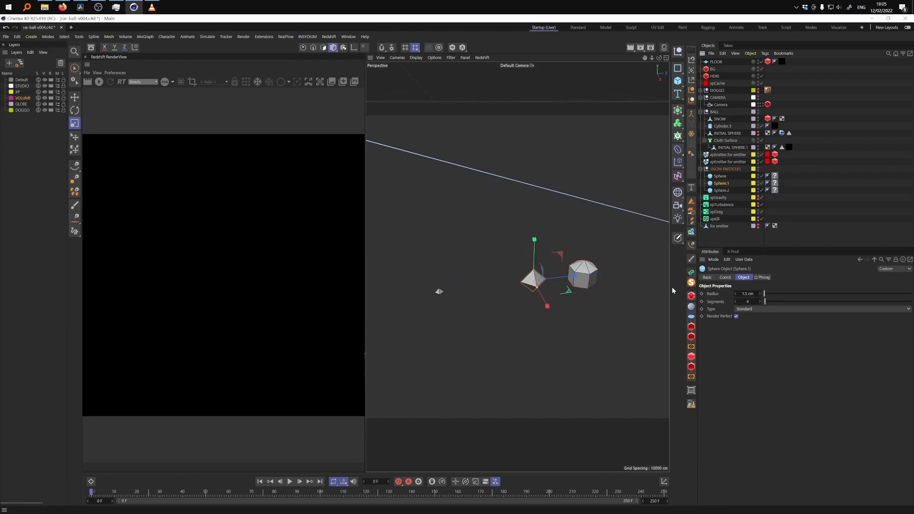
{"action": "left_click_drag", "start_coordinate": [567, 281], "coordinate": [546, 256], "text": "alt"}
- Set the Particles mode to Custom Objects in the second emitter's Redshift Object tag
{"action": "left_click", "coordinate": [775, 161]}
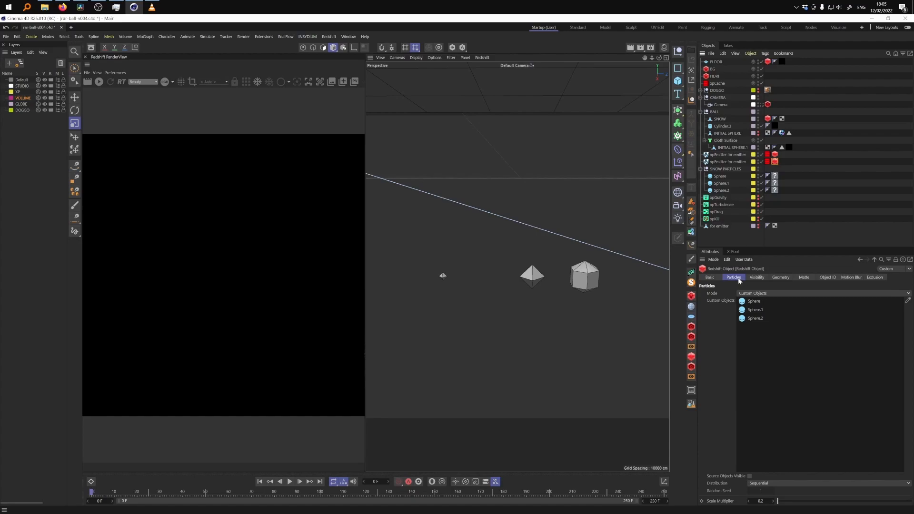
{"action": "left_click", "coordinate": [756, 294]}
{"action": "left_click", "coordinate": [762, 327]}
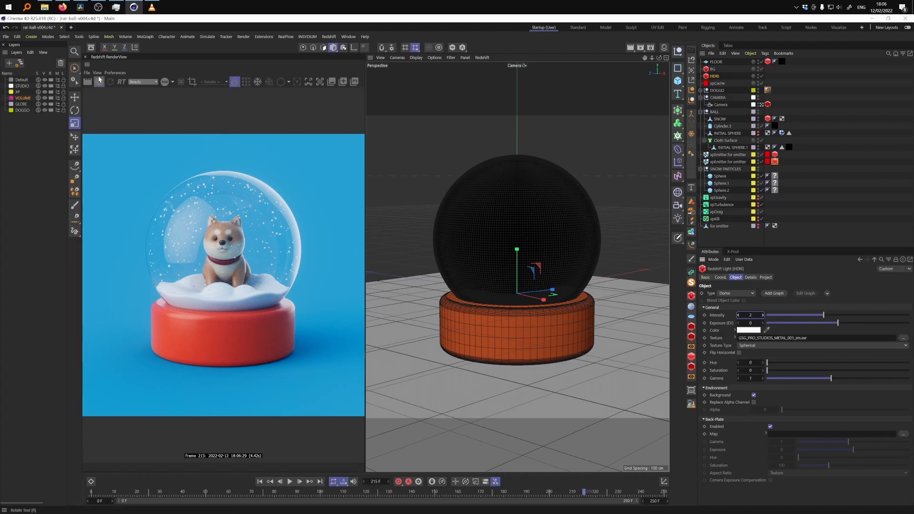
- Switch to the web browser, search Sketchfab for shiba models and examine the Shiba model with the red collar from behind
{"action": "left_click", "coordinate": [62, 7]}
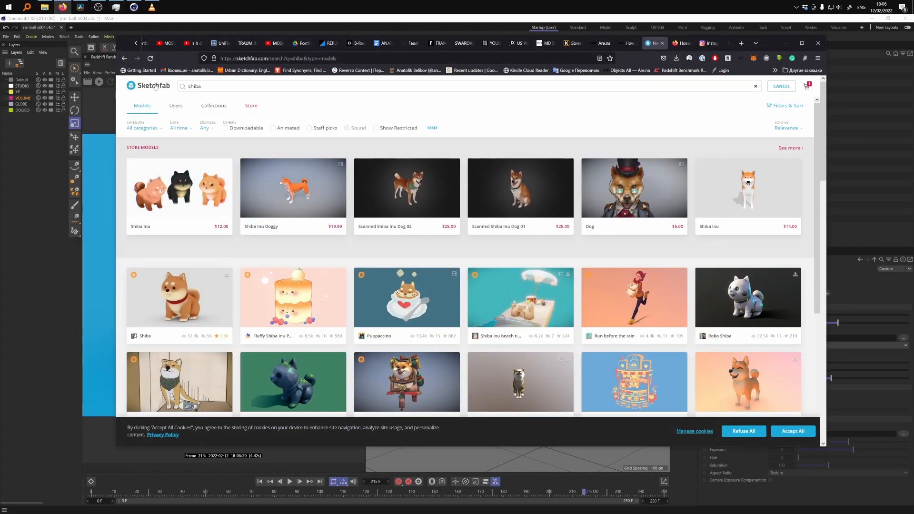
{"action": "double_click", "coordinate": [194, 86]}
{"action": "key", "text": "Return"}
{"action": "left_click", "coordinate": [183, 297]}
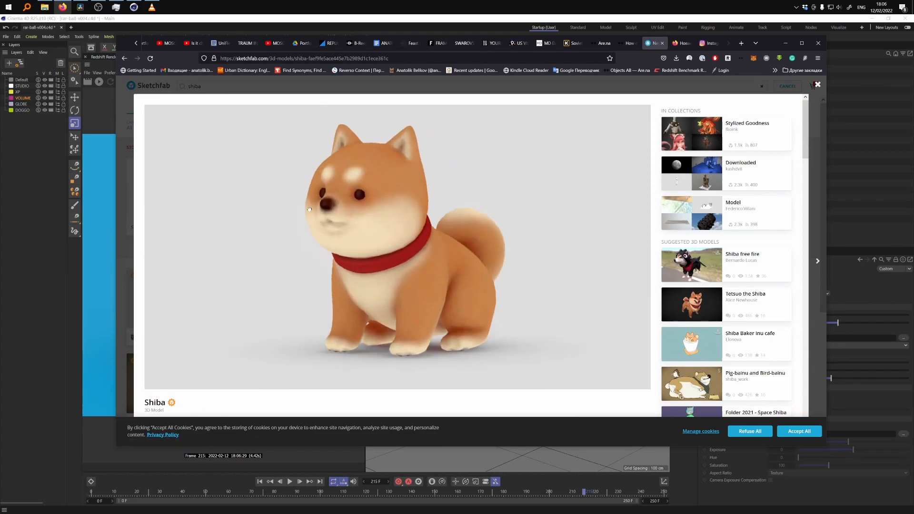
{"action": "left_click_drag", "start_coordinate": [373, 196], "coordinate": [419, 259]}
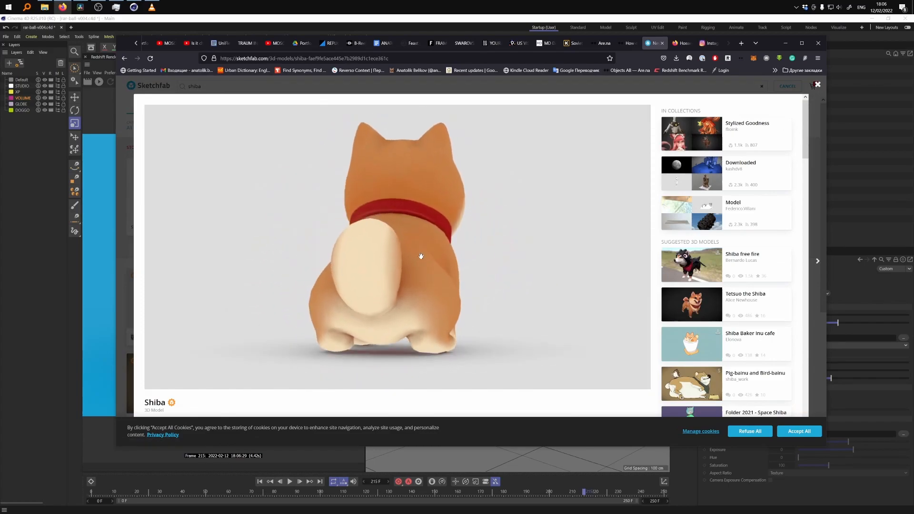